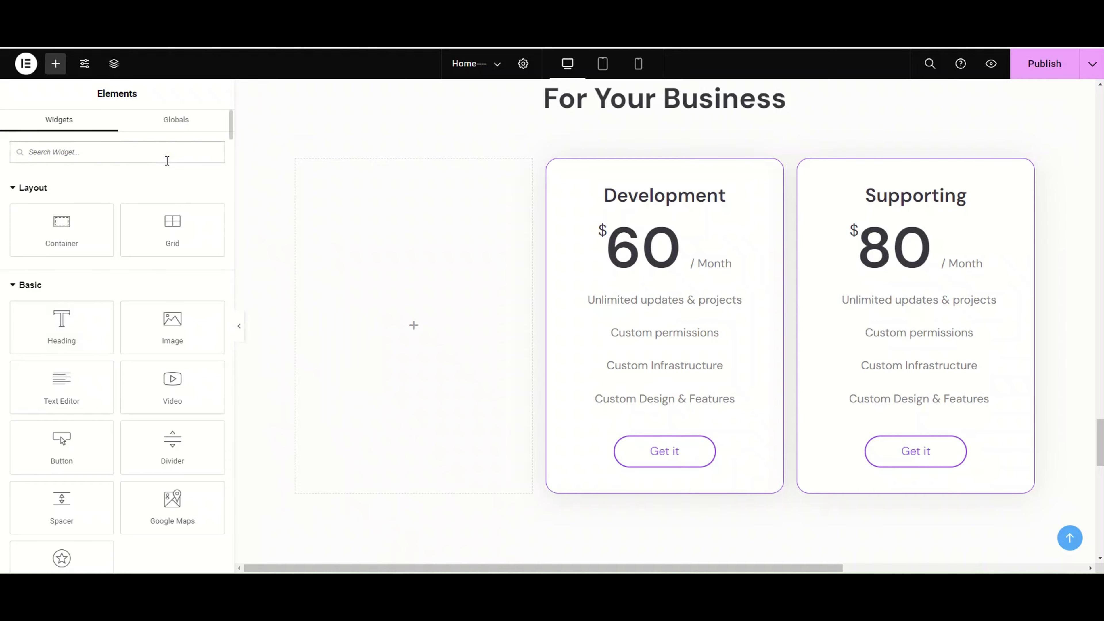
Place a Pricing widget in the empty column beside the Development card and set its title to "Designing"
{"action": "type", "text": "pricing"}
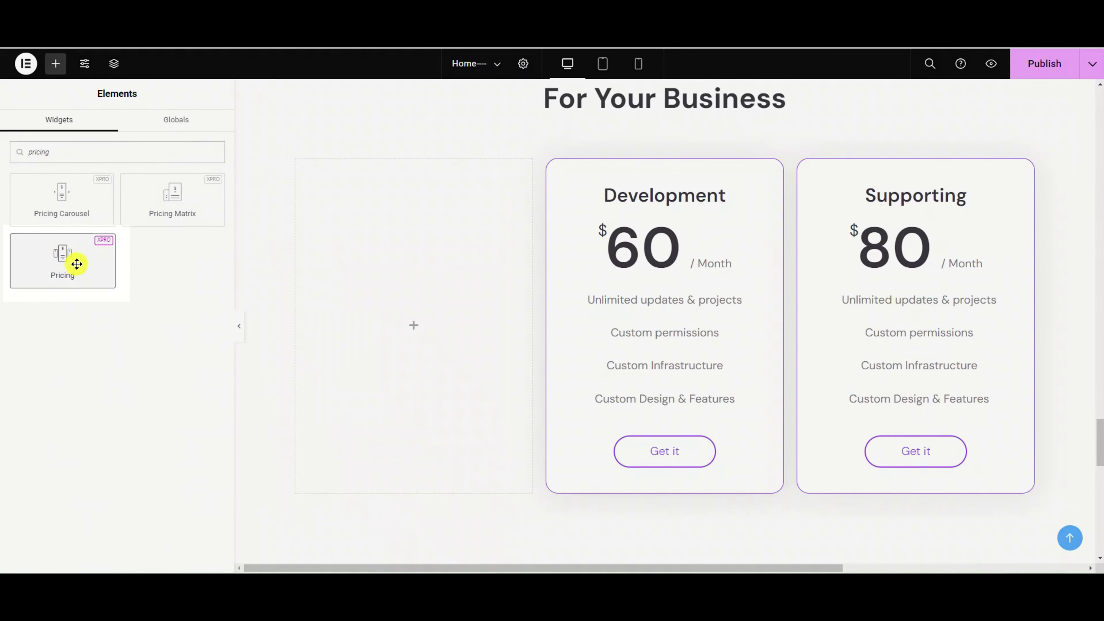
{"action": "left_click_drag", "start_coordinate": [74, 264], "coordinate": [364, 313]}
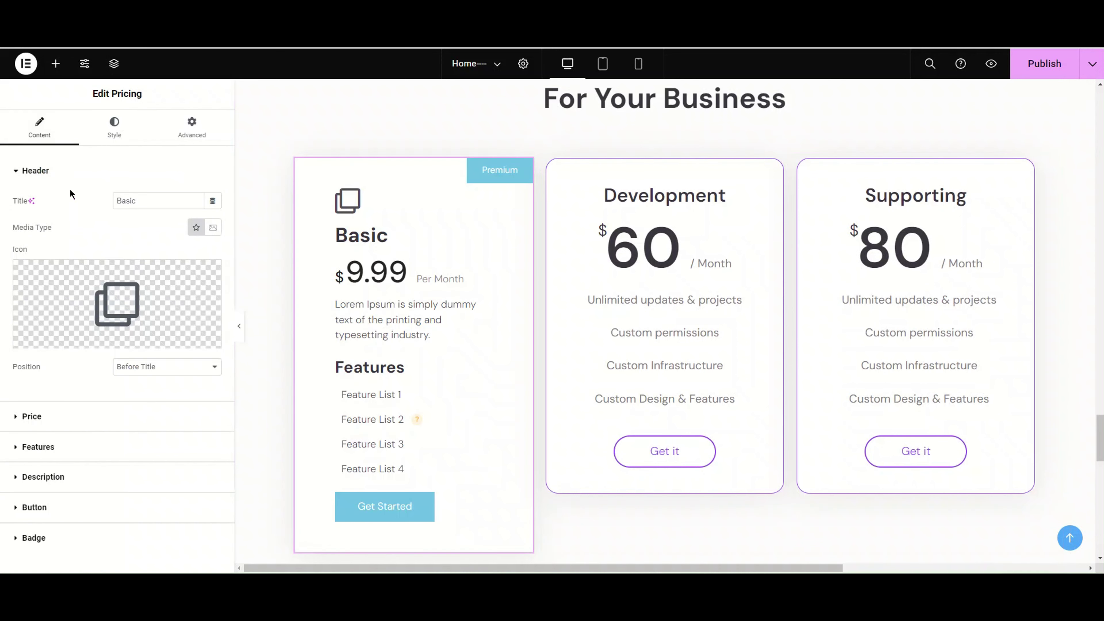
{"action": "left_click", "coordinate": [172, 200]}
{"action": "double_click", "coordinate": [171, 201]}
{"action": "type", "text": "Des"}
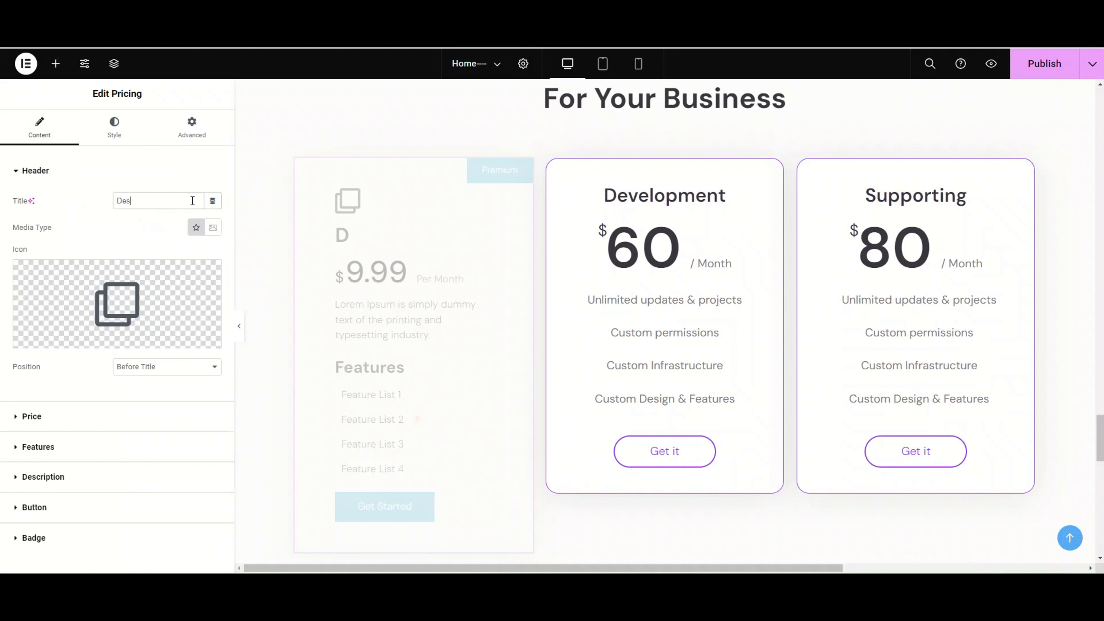
{"action": "type", "text": "igning"}
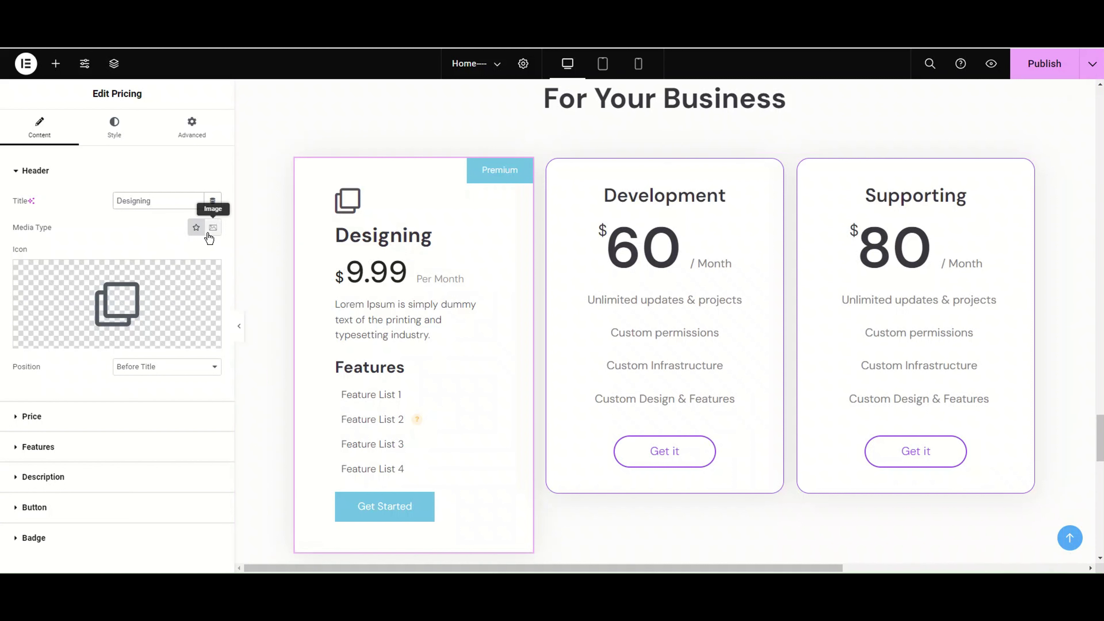
Look at the icon library and the SVG upload window for the header icon, closing both without choosing anything
{"action": "left_click", "coordinate": [56, 339]}
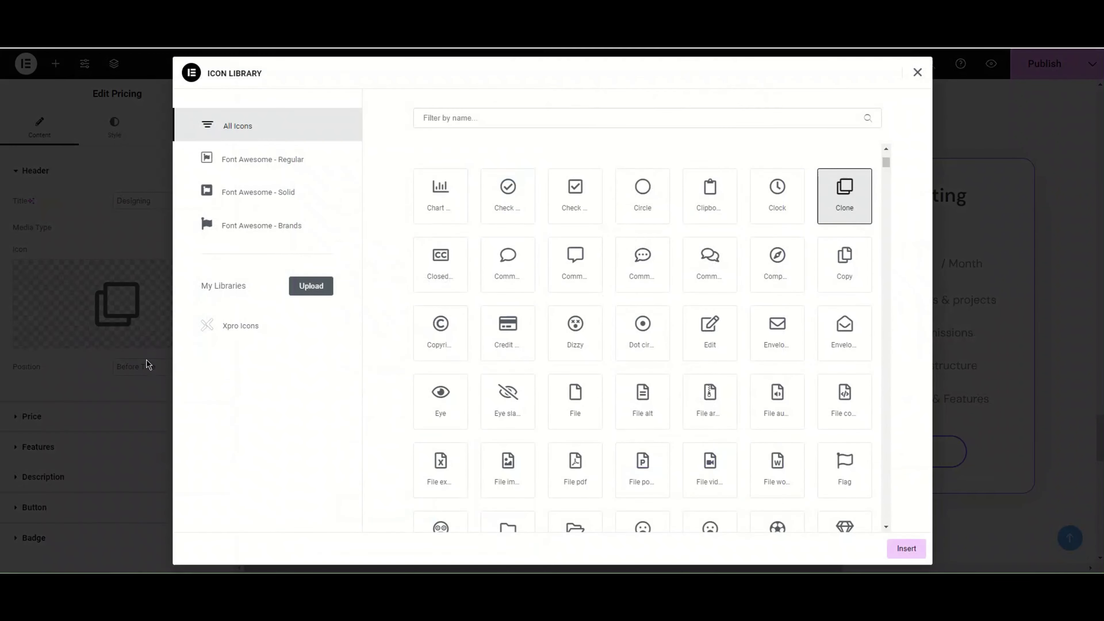
{"action": "left_click", "coordinate": [918, 73]}
{"action": "left_click", "coordinate": [126, 336]}
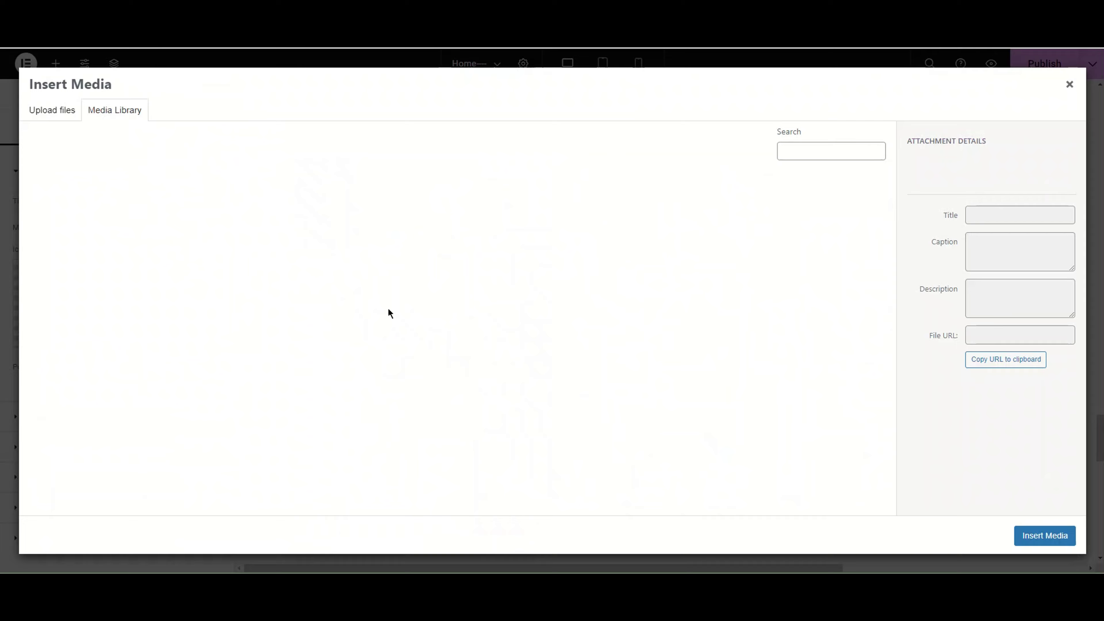
{"action": "left_click", "coordinate": [1070, 84]}
{"action": "mouse_move", "coordinate": [186, 305]}
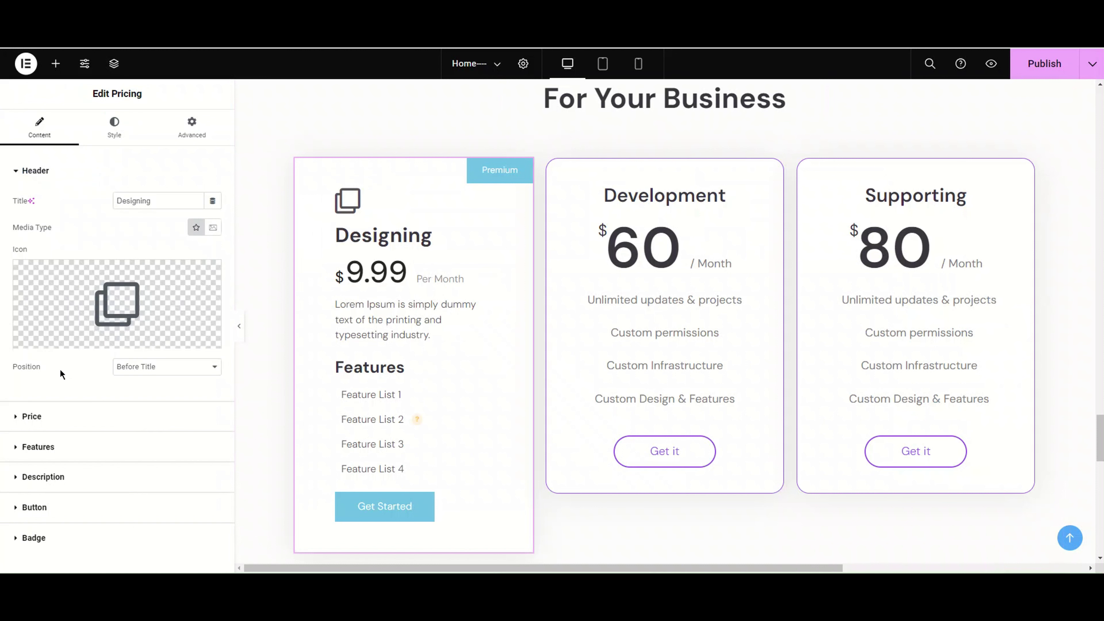
Try the header icon position After Title and return it to Before Title
{"action": "left_click", "coordinate": [154, 375]}
{"action": "left_click", "coordinate": [154, 379]}
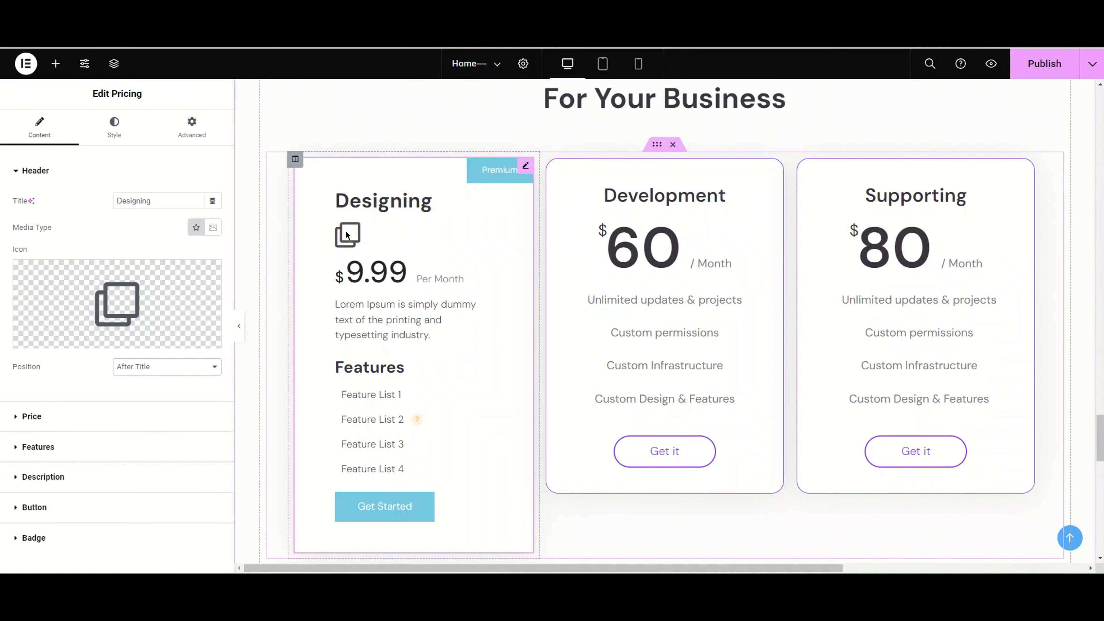
{"action": "left_click", "coordinate": [148, 369]}
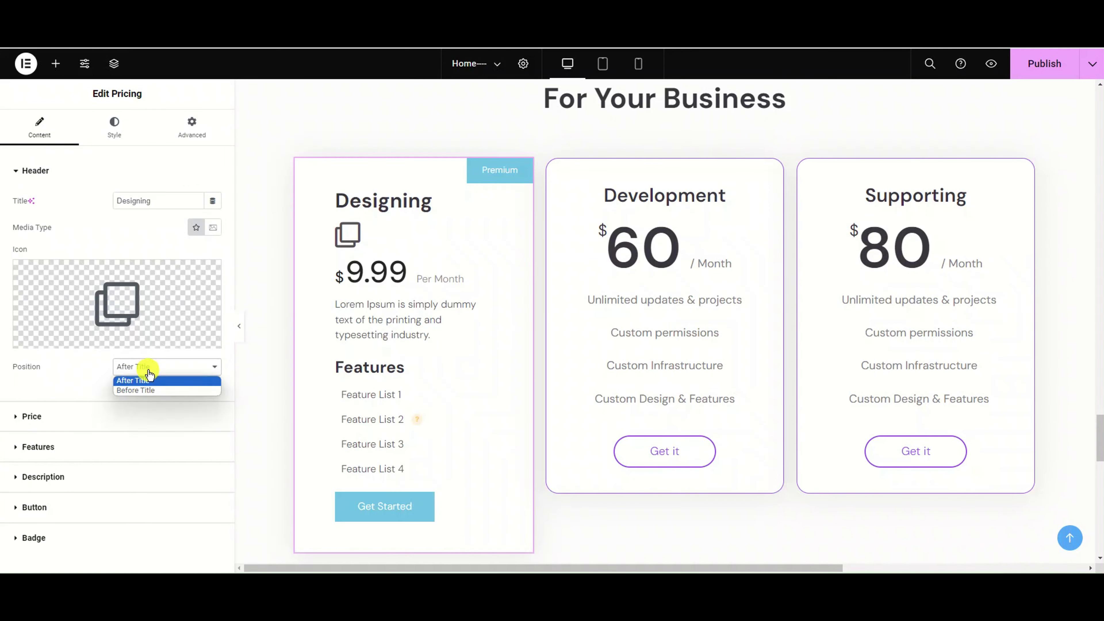
{"action": "left_click", "coordinate": [142, 390]}
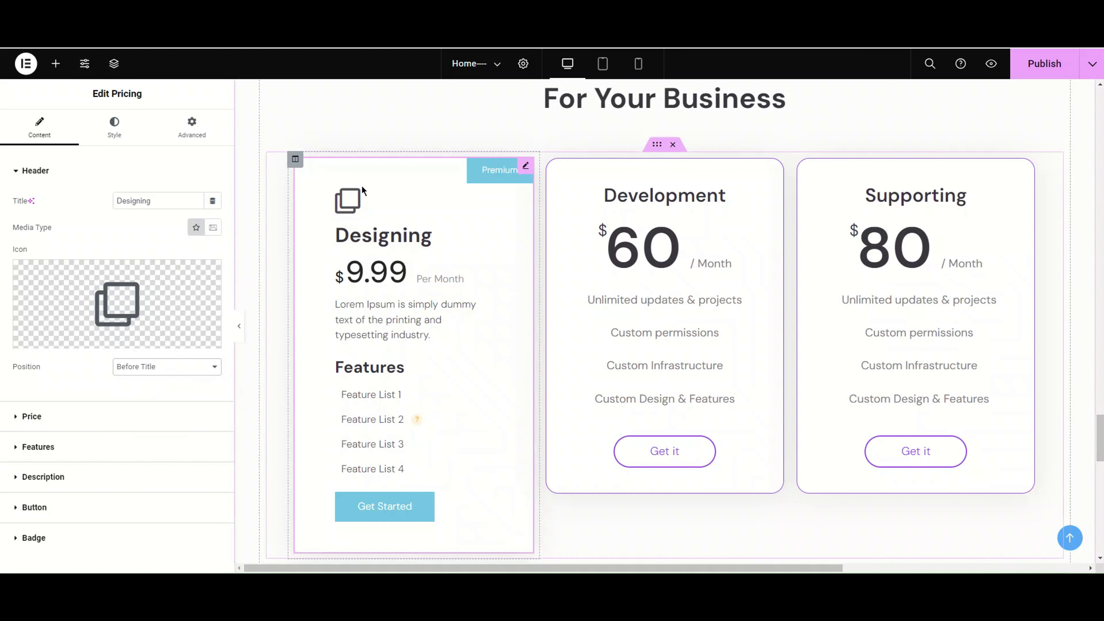
Remove the icon from the Designing card's header and close the header settings
{"action": "mouse_move", "coordinate": [209, 273]}
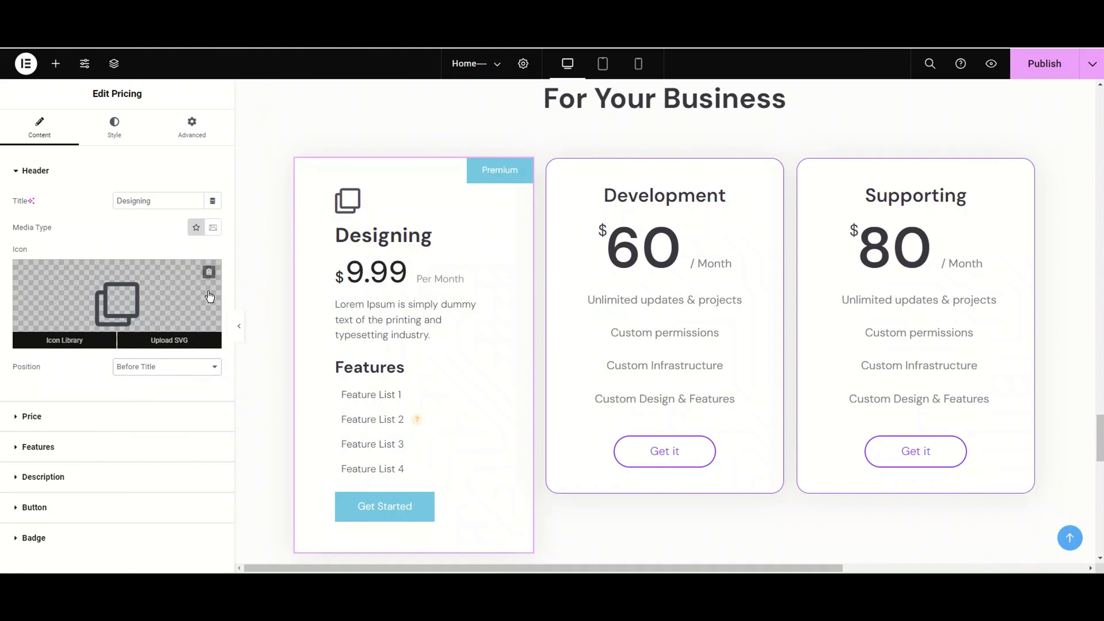
{"action": "left_click", "coordinate": [210, 273]}
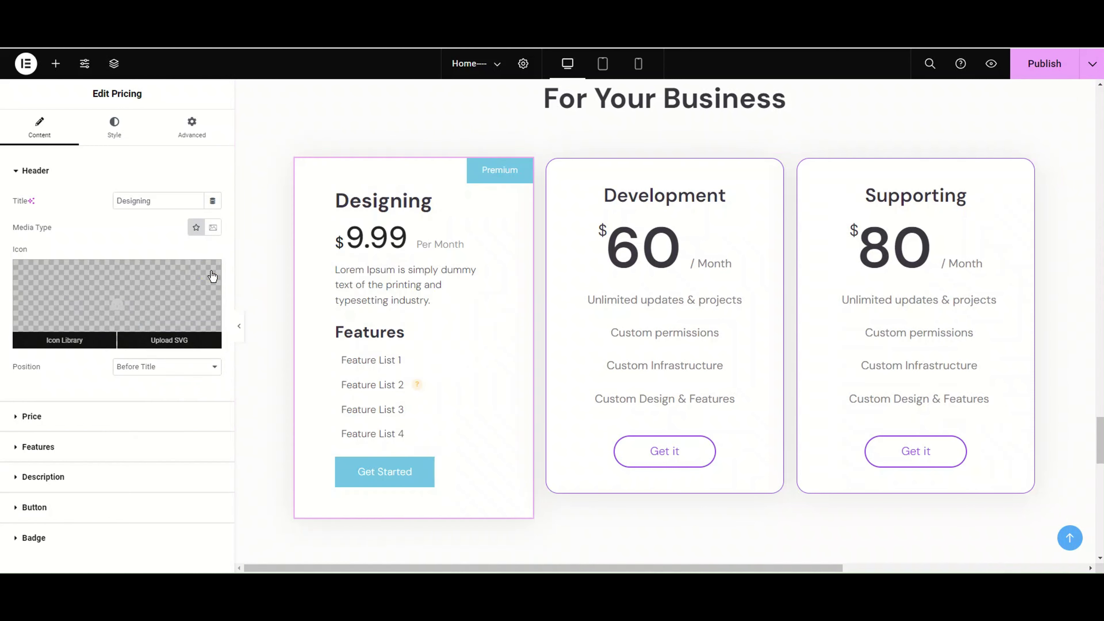
{"action": "left_click", "coordinate": [45, 172]}
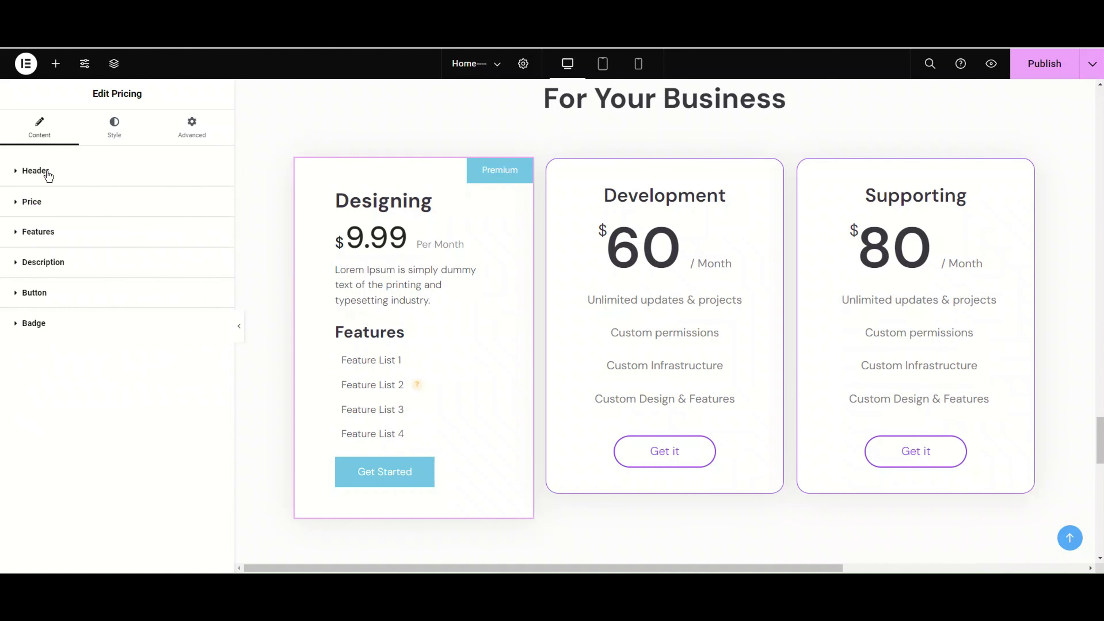
Set the Designing card's currency to $ Dollar and its price to 40
{"action": "left_click", "coordinate": [49, 202]}
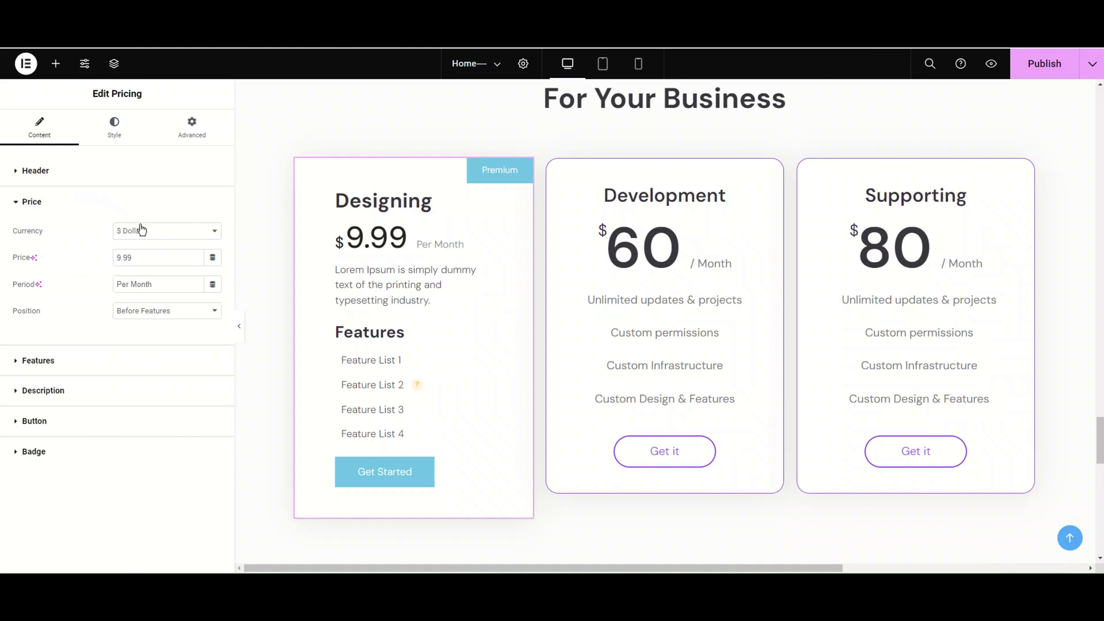
{"action": "left_click", "coordinate": [153, 238]}
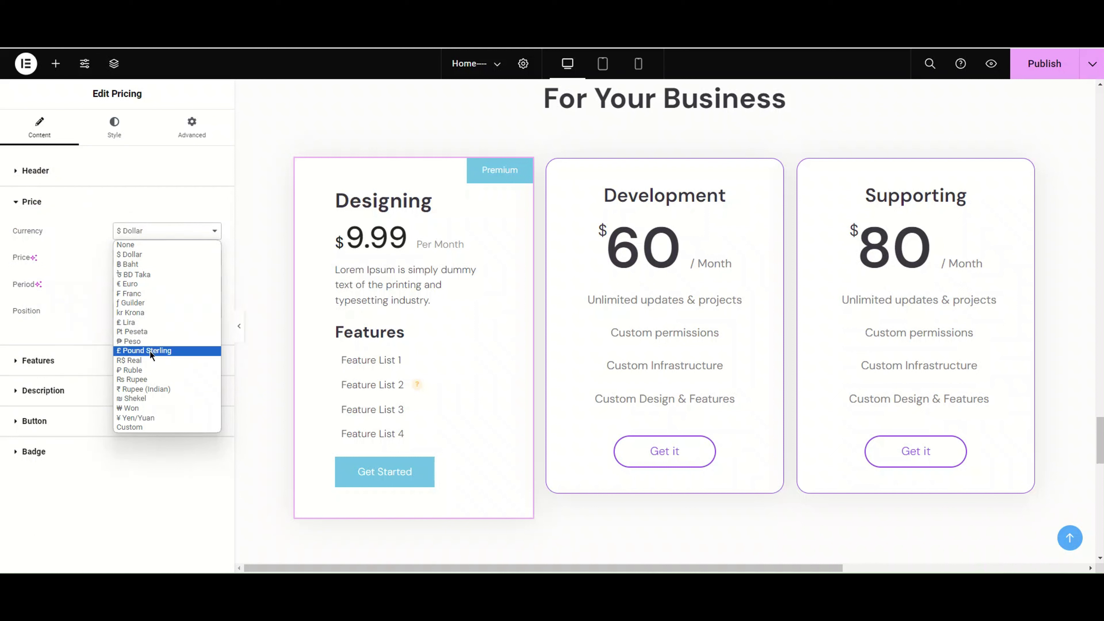
{"action": "left_click", "coordinate": [164, 256]}
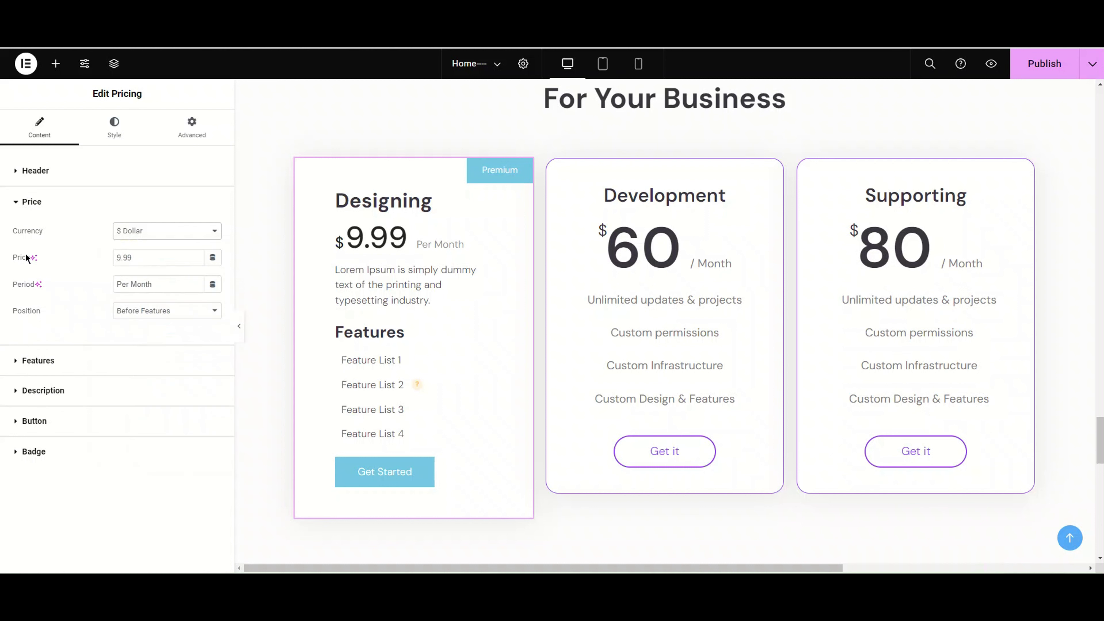
{"action": "left_click", "coordinate": [165, 261]}
{"action": "double_click", "coordinate": [163, 261]}
{"action": "type", "text": "40"}
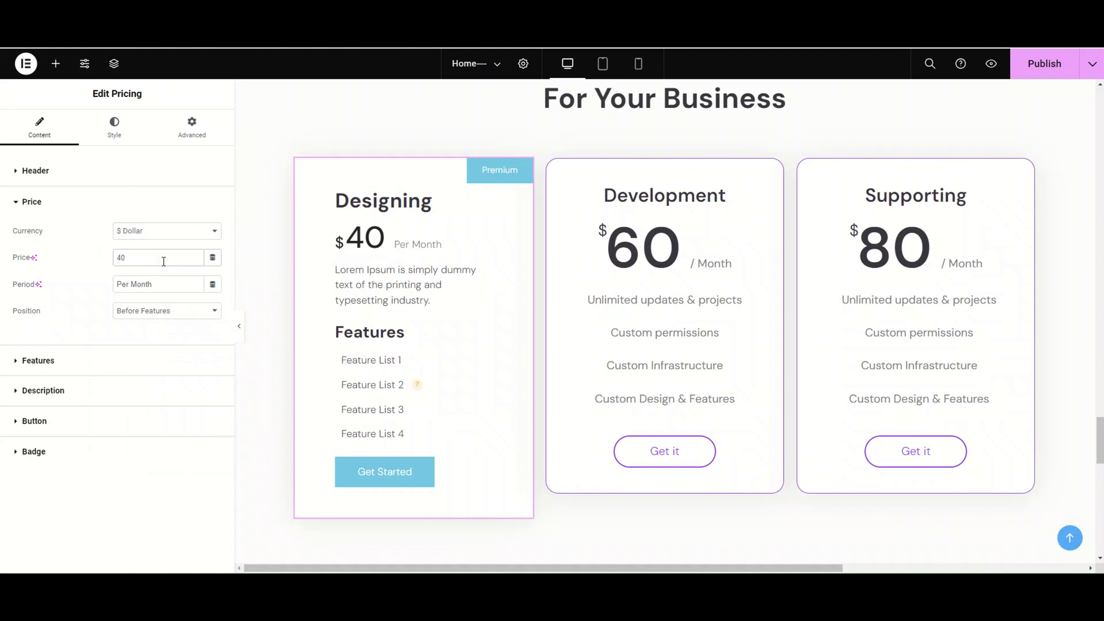
Try "Per year" as the price period and restore the text to "Per Month"
{"action": "triple_click", "coordinate": [184, 286]}
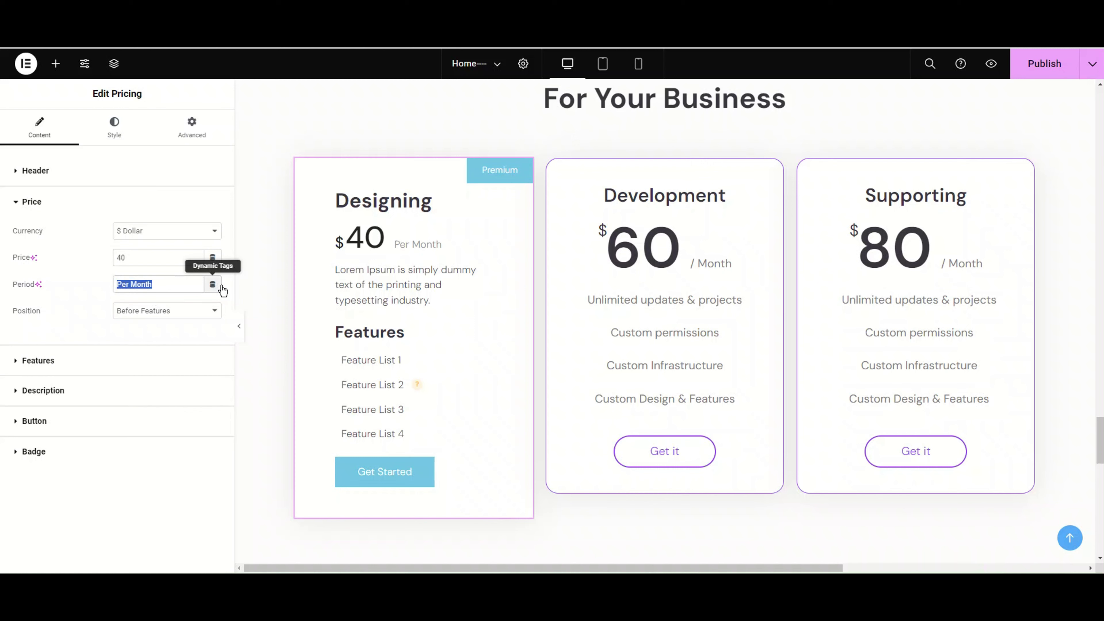
{"action": "type", "text": "Per ye"}
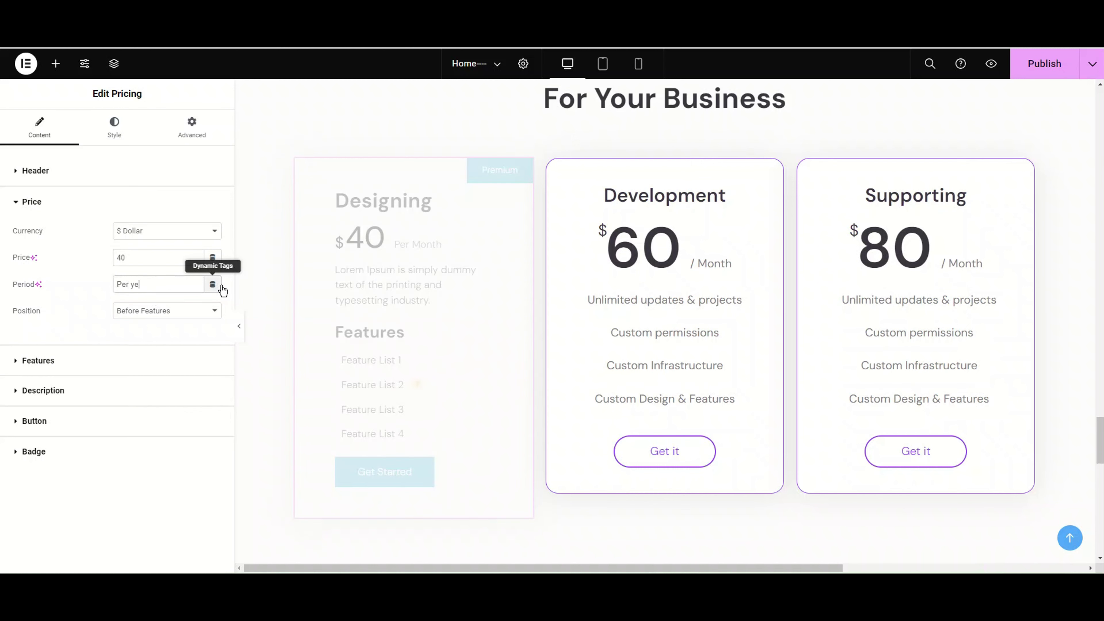
{"action": "type", "text": "ar"}
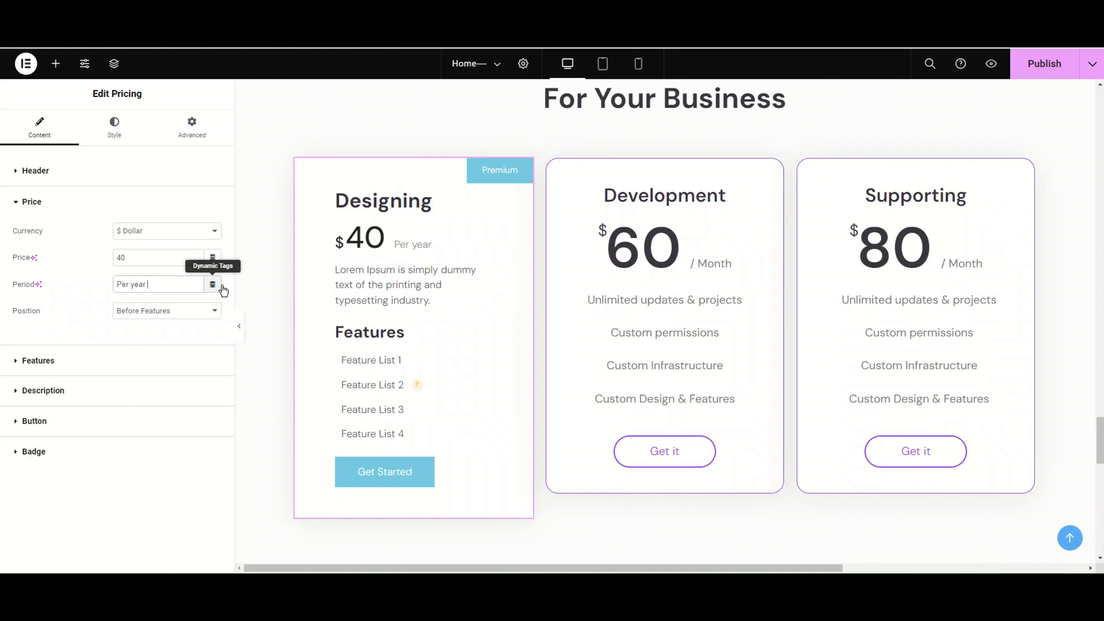
{"action": "key", "text": "BackSpace"}
{"action": "left_click", "coordinate": [185, 288]}
{"action": "triple_click", "coordinate": [186, 288]}
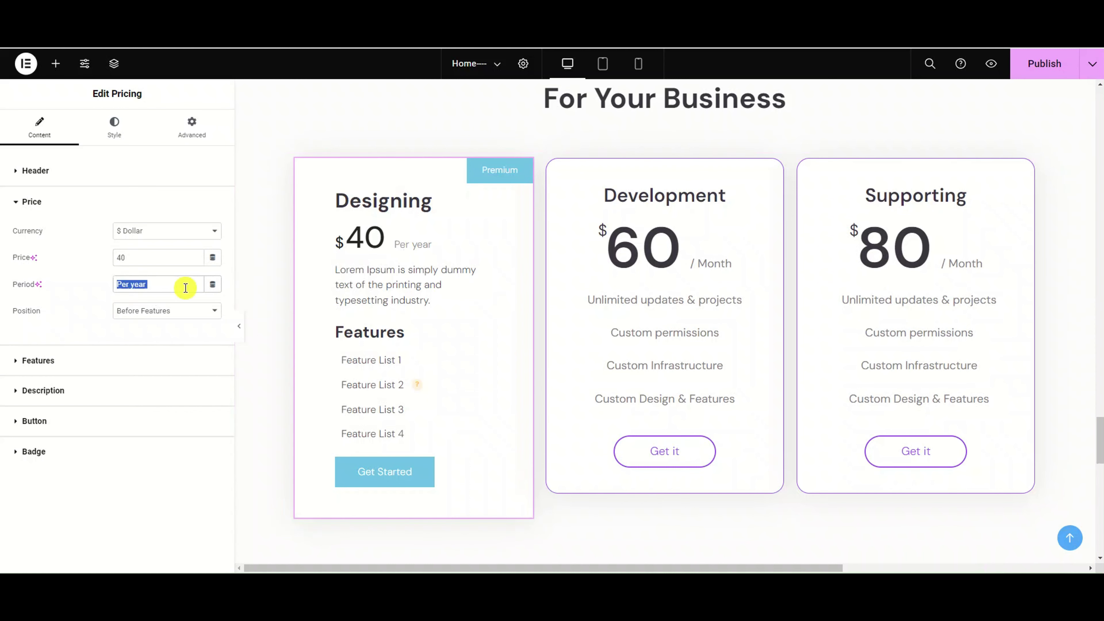
{"action": "type", "text": "P"}
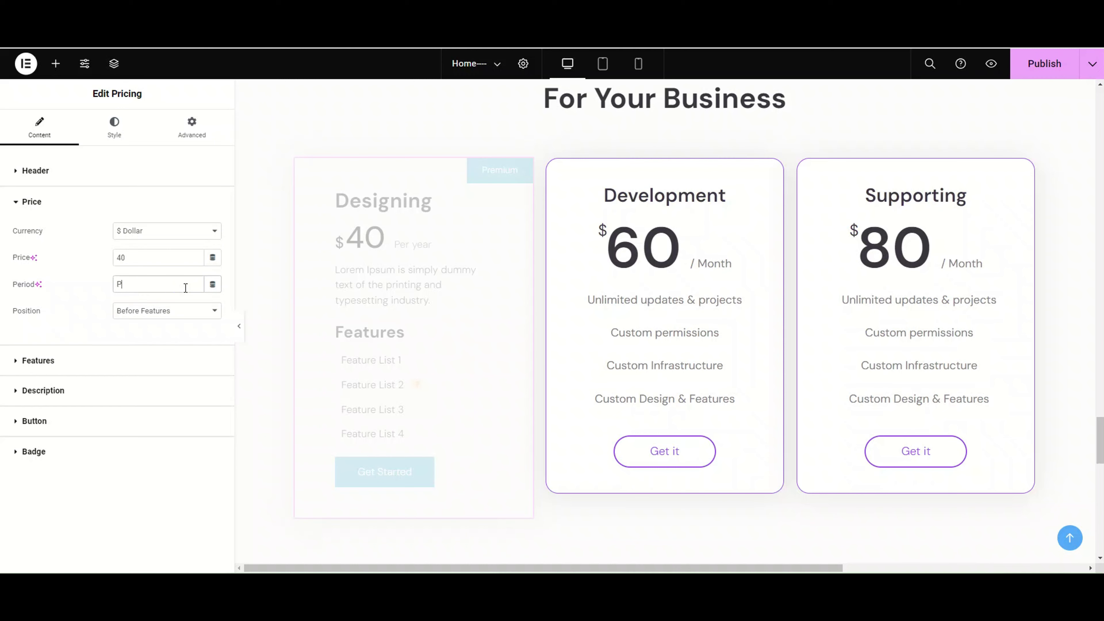
{"action": "type", "text": "er Month"}
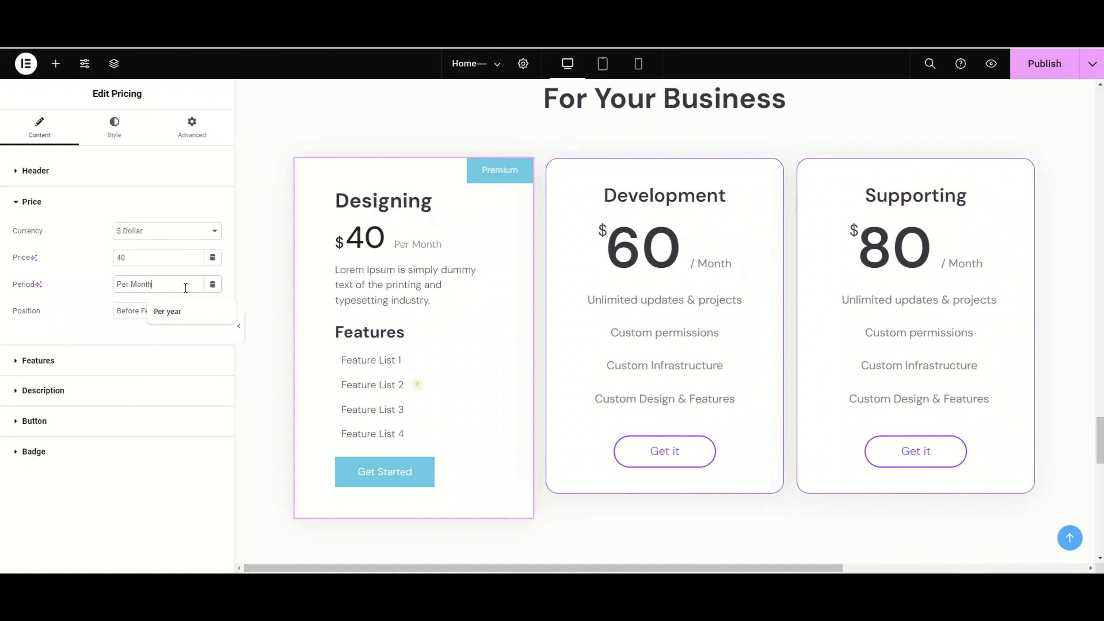
{"action": "left_click", "coordinate": [226, 310]}
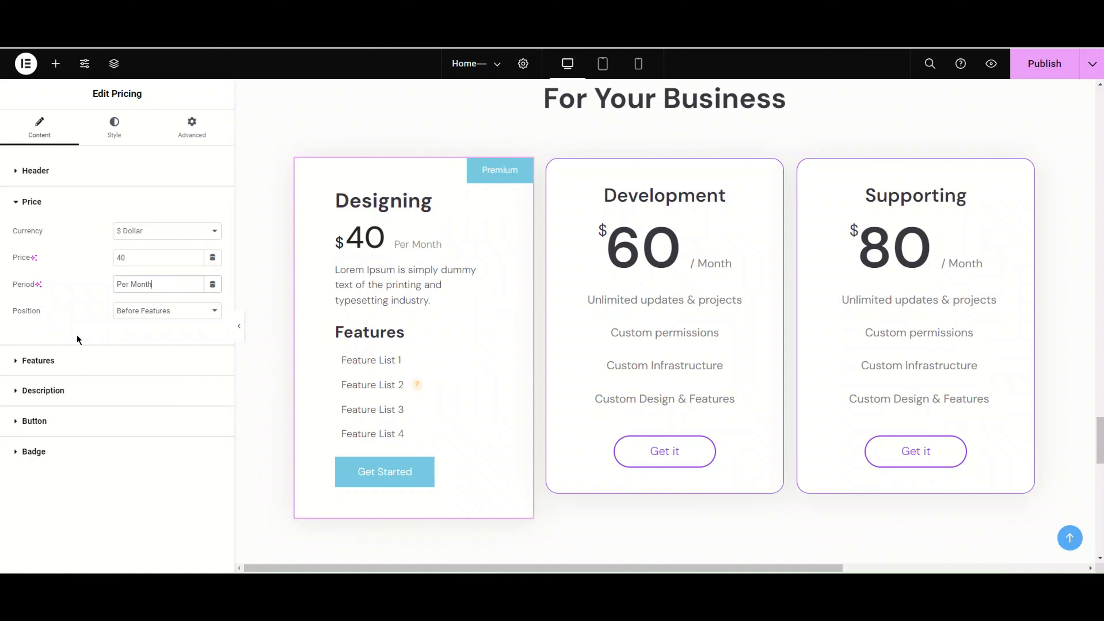
Try the price position After Features, return it to Before Features, and close the price settings
{"action": "left_click", "coordinate": [194, 313]}
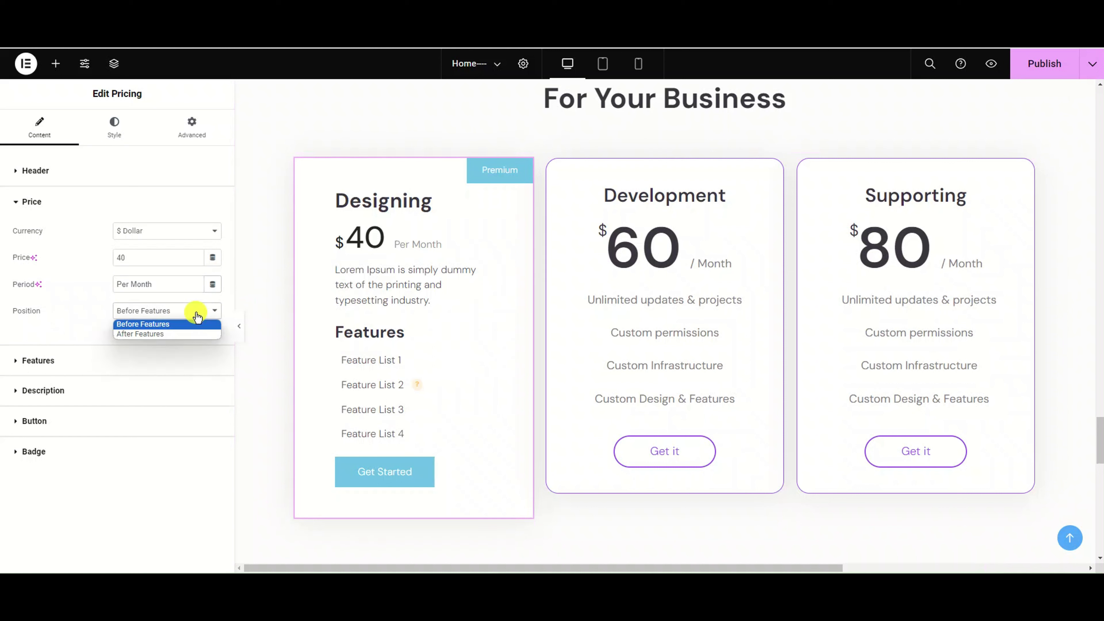
{"action": "left_click", "coordinate": [195, 323]}
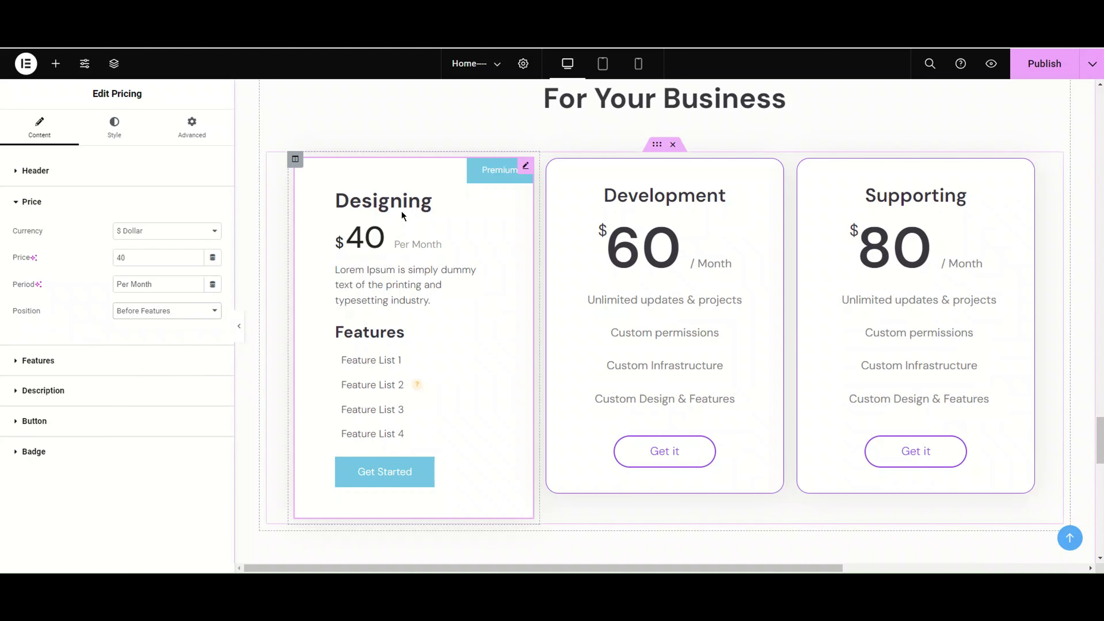
{"action": "left_click", "coordinate": [196, 312]}
{"action": "left_click", "coordinate": [189, 333]}
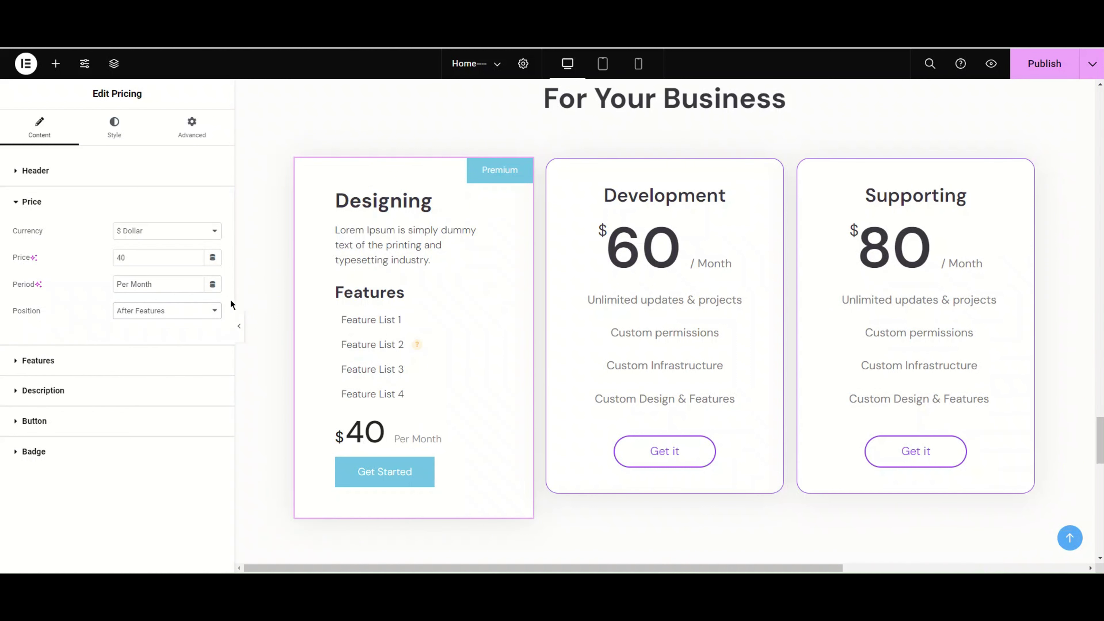
{"action": "left_click", "coordinate": [186, 311]}
{"action": "left_click", "coordinate": [187, 324]}
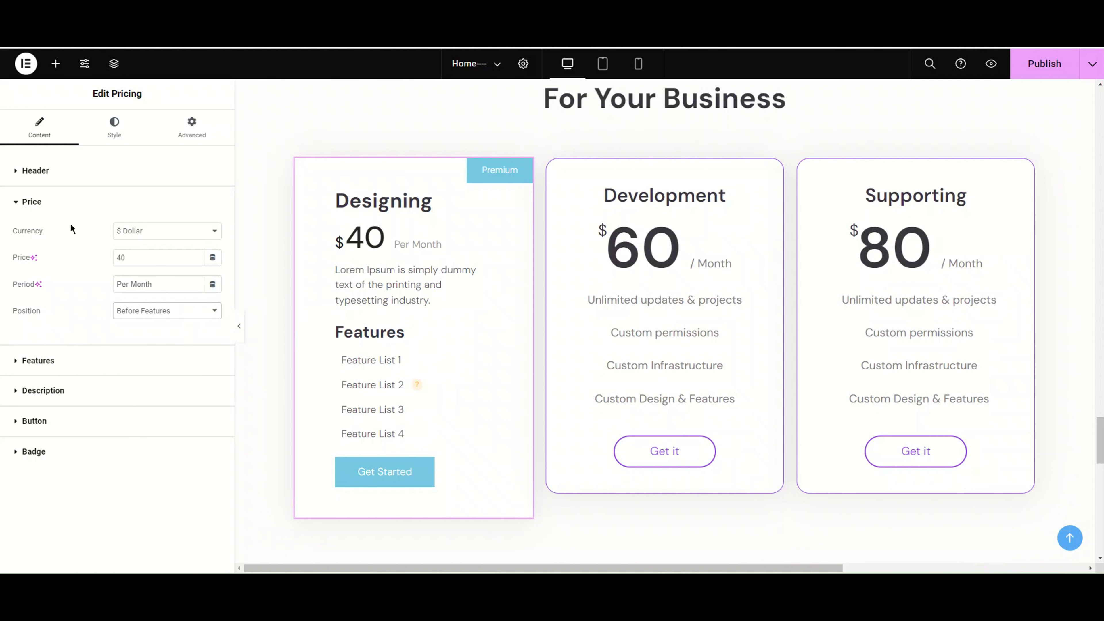
{"action": "left_click", "coordinate": [30, 204]}
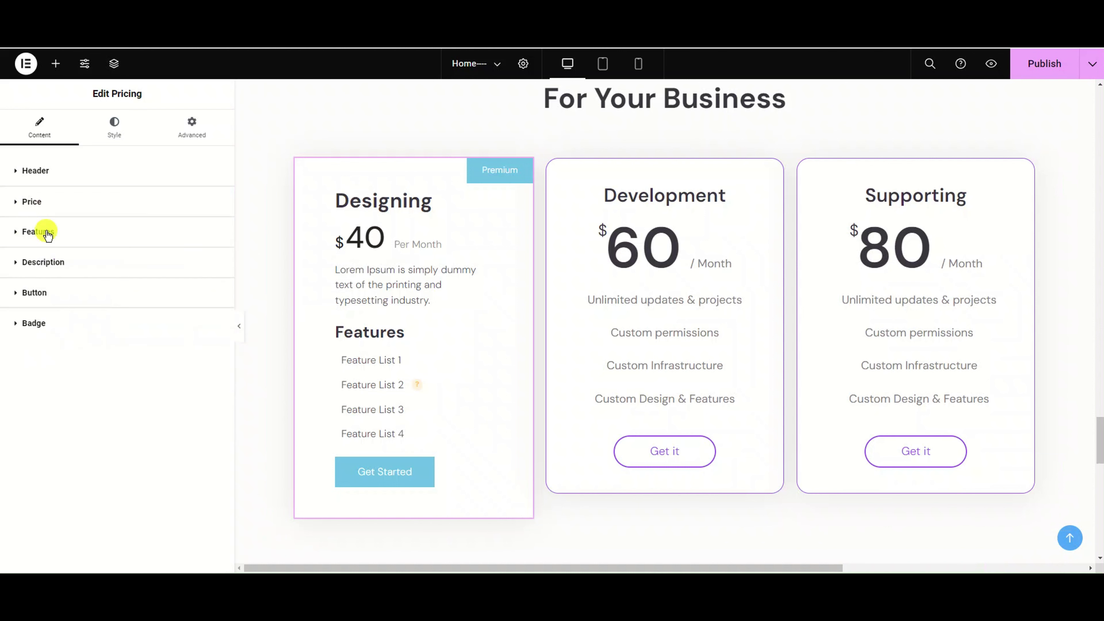
Hide the Designing card's features list and show it again
{"action": "left_click", "coordinate": [47, 232]}
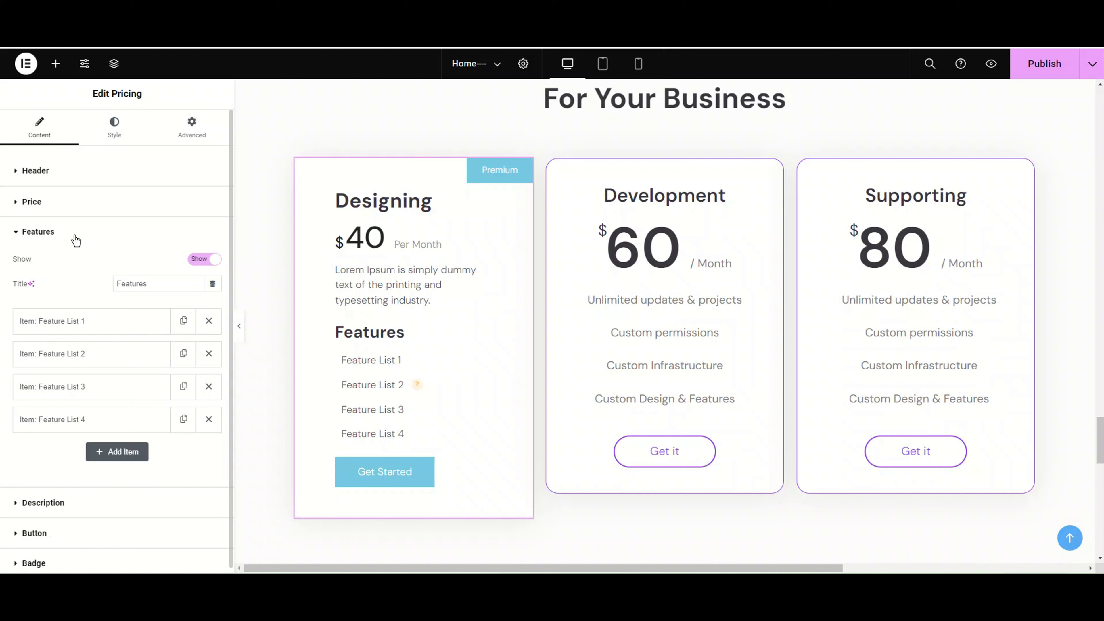
{"action": "left_click", "coordinate": [196, 263]}
{"action": "left_click", "coordinate": [197, 260]}
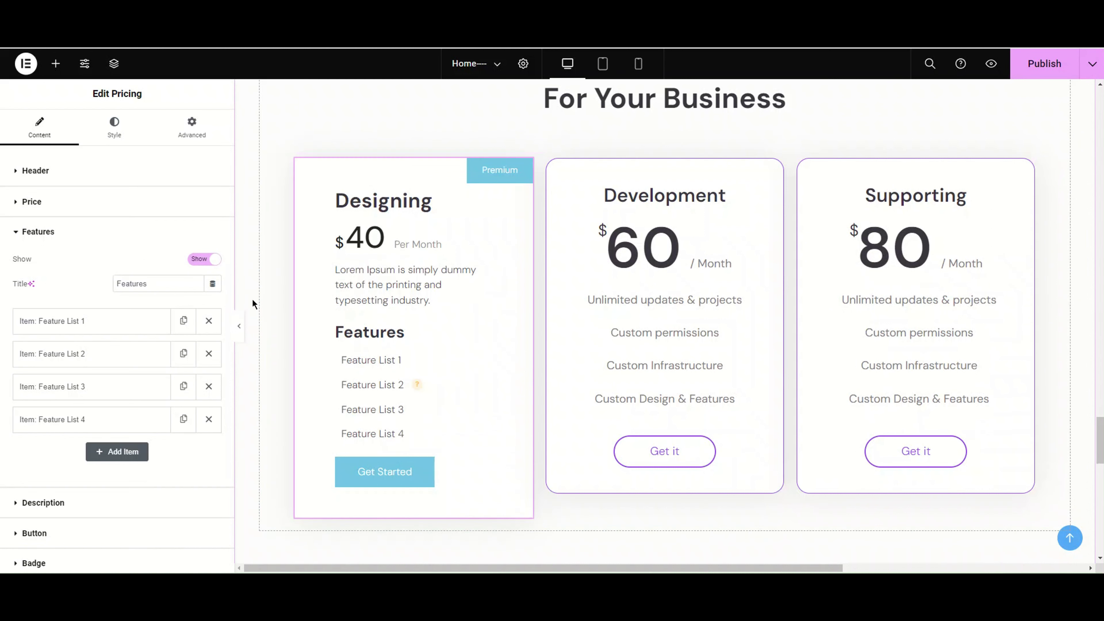
Try "Details" as the title of the features list and clear the title so it is empty
{"action": "double_click", "coordinate": [172, 287]}
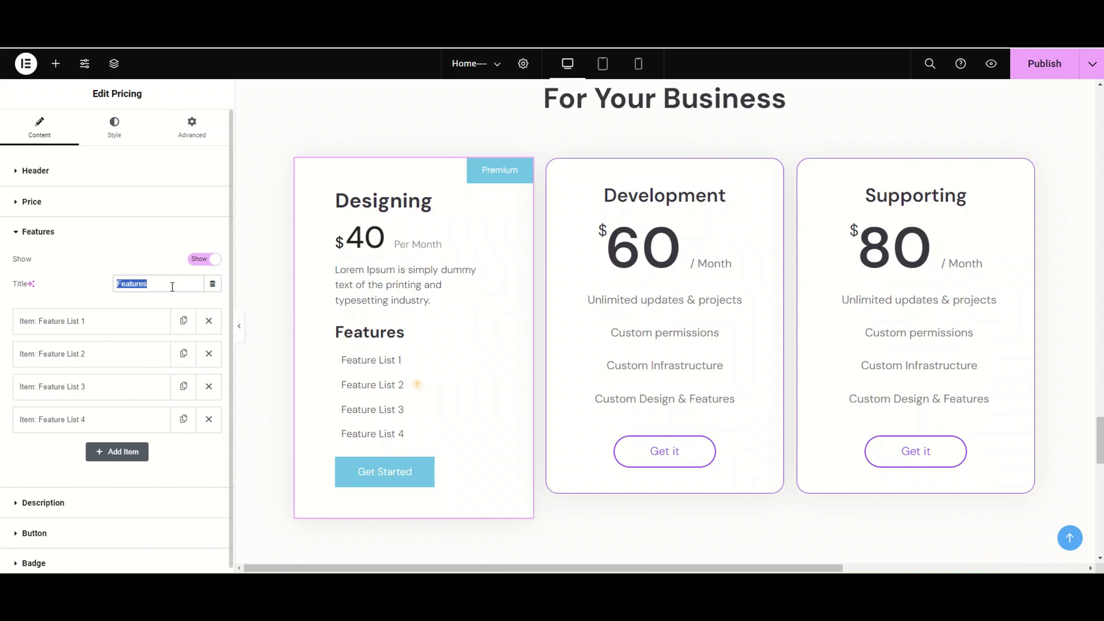
{"action": "type", "text": "Details"}
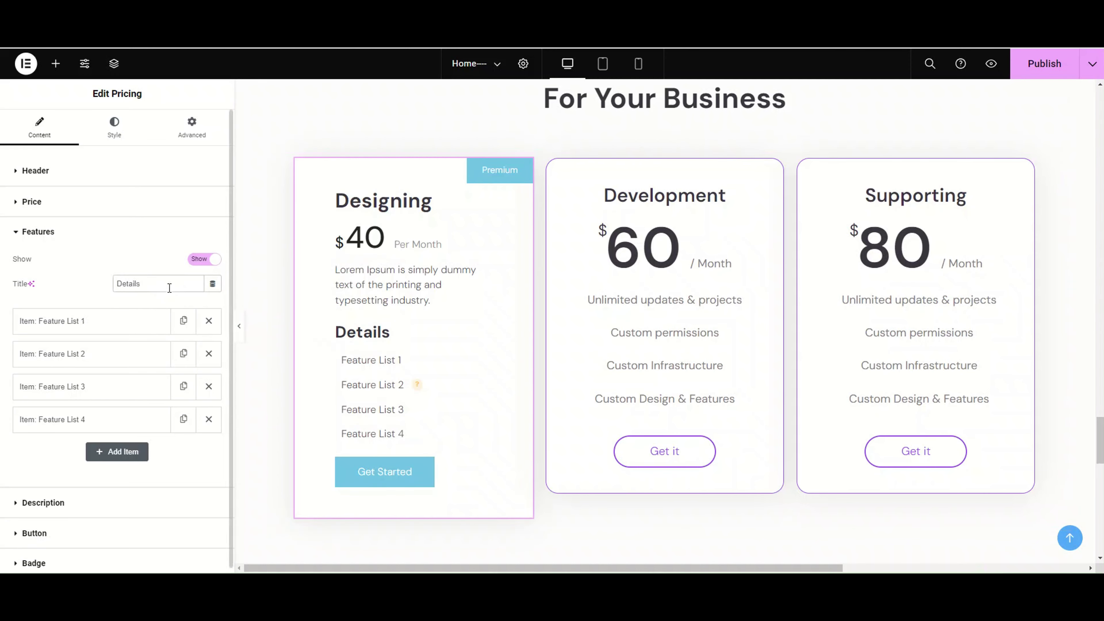
{"action": "key", "text": "BackSpace"}
{"action": "key", "text": "BackSpace"}
{"action": "key", "text": "BackSpace"}
{"action": "key", "text": "BackSpace"}
{"action": "key", "text": "BackSpace"}
{"action": "key", "text": "BackSpace"}
{"action": "key", "text": "BackSpace"}
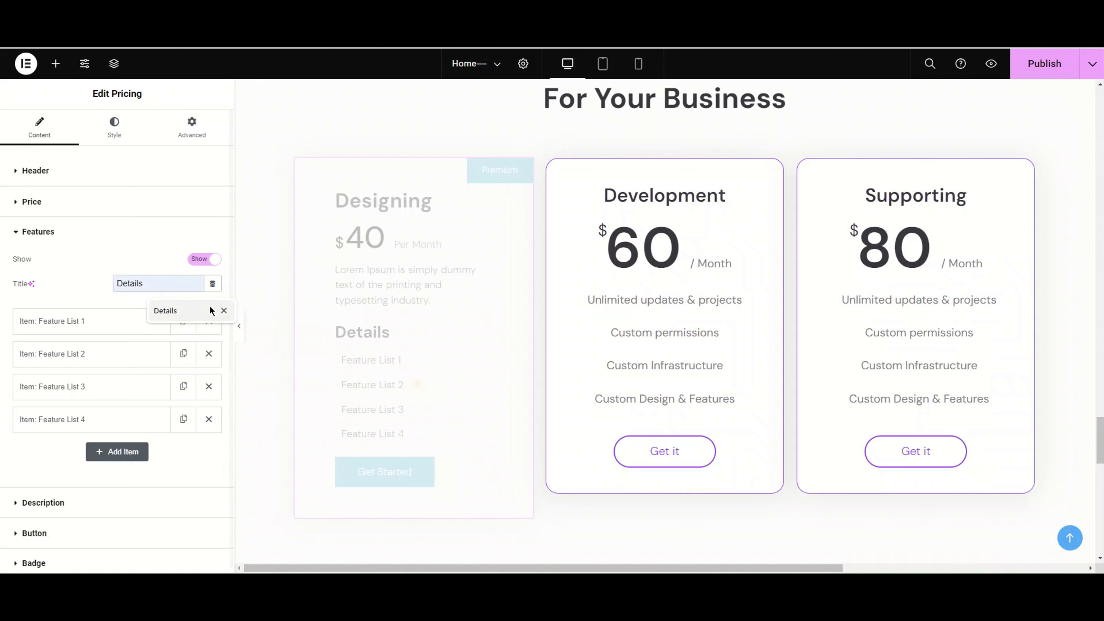
{"action": "left_click", "coordinate": [224, 311]}
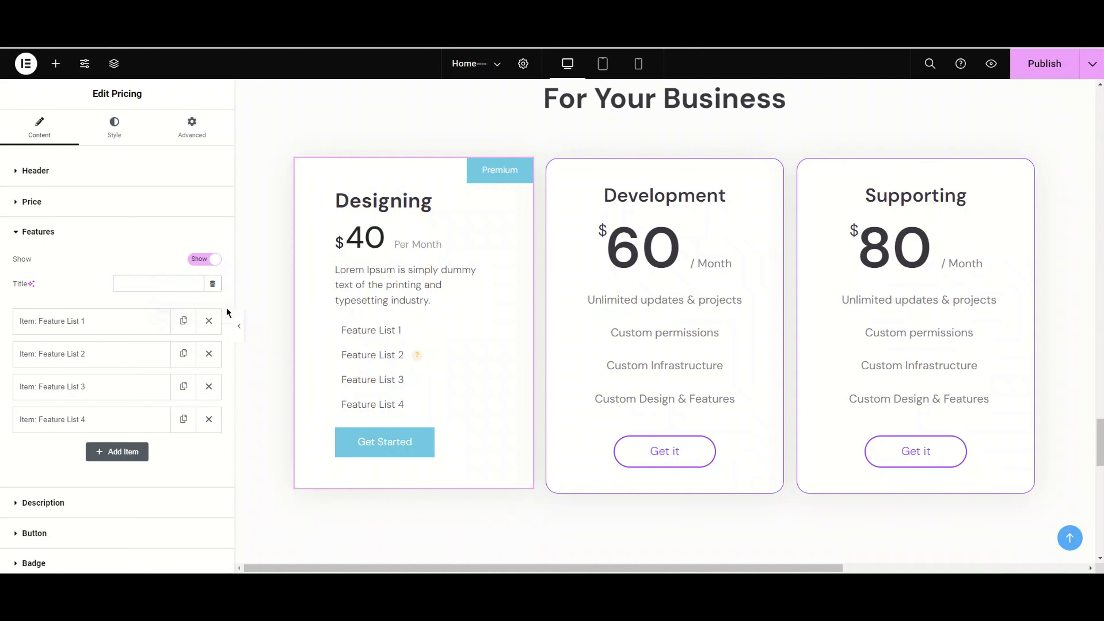
Open the first feature item and view its icon library and SVG upload choices
{"action": "left_click", "coordinate": [138, 325]}
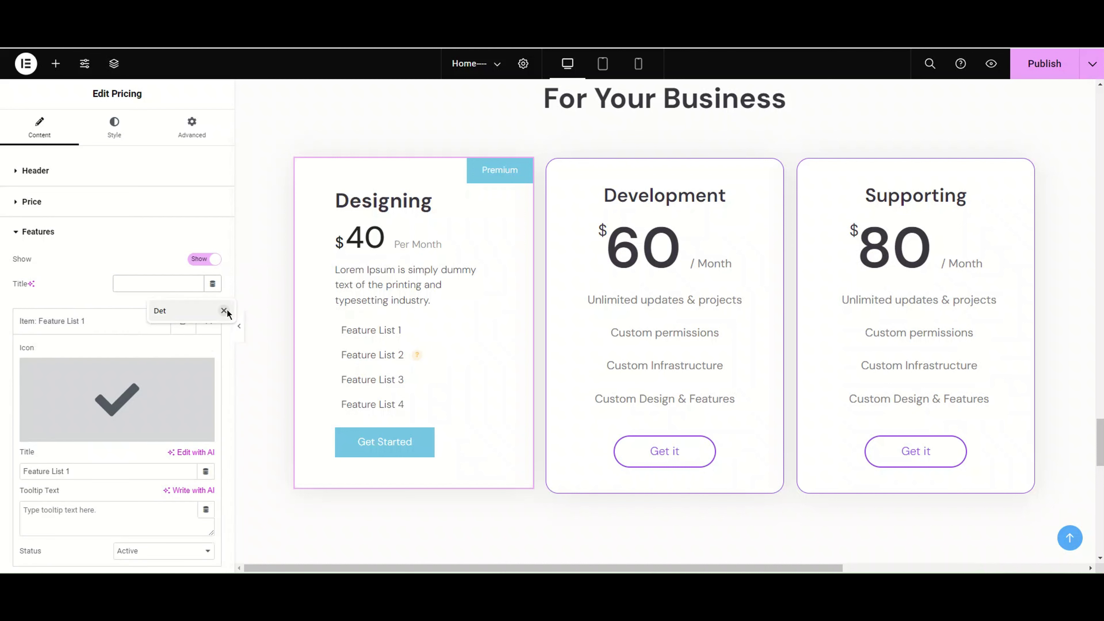
{"action": "left_click", "coordinate": [224, 310]}
{"action": "scroll", "coordinate": [171, 331], "scroll_direction": "down", "scroll_amount": 1}
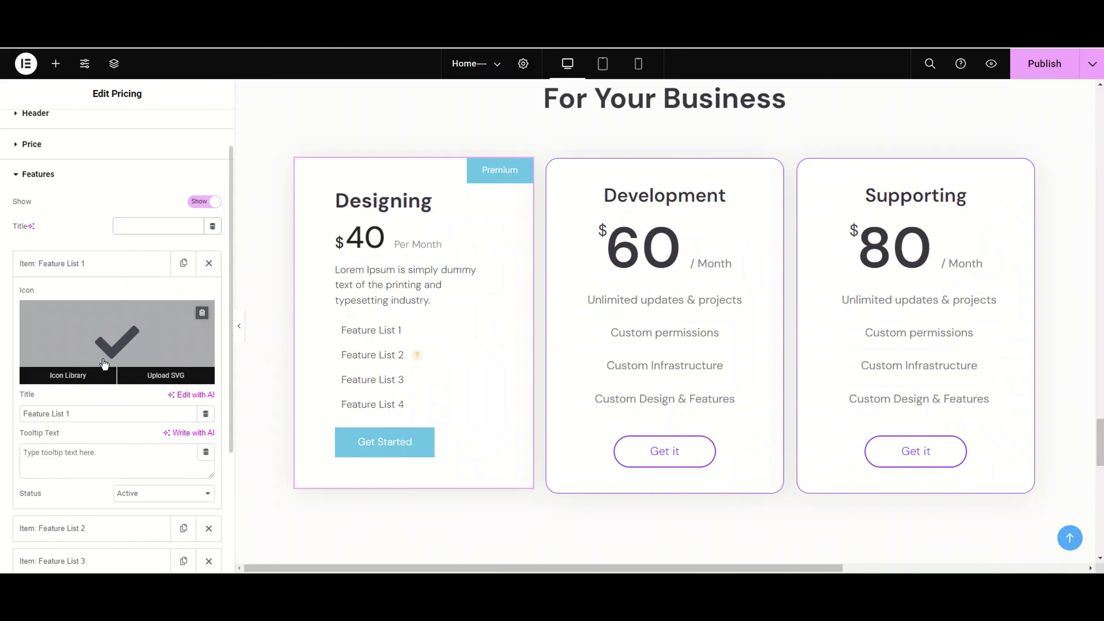
{"action": "left_click", "coordinate": [98, 374]}
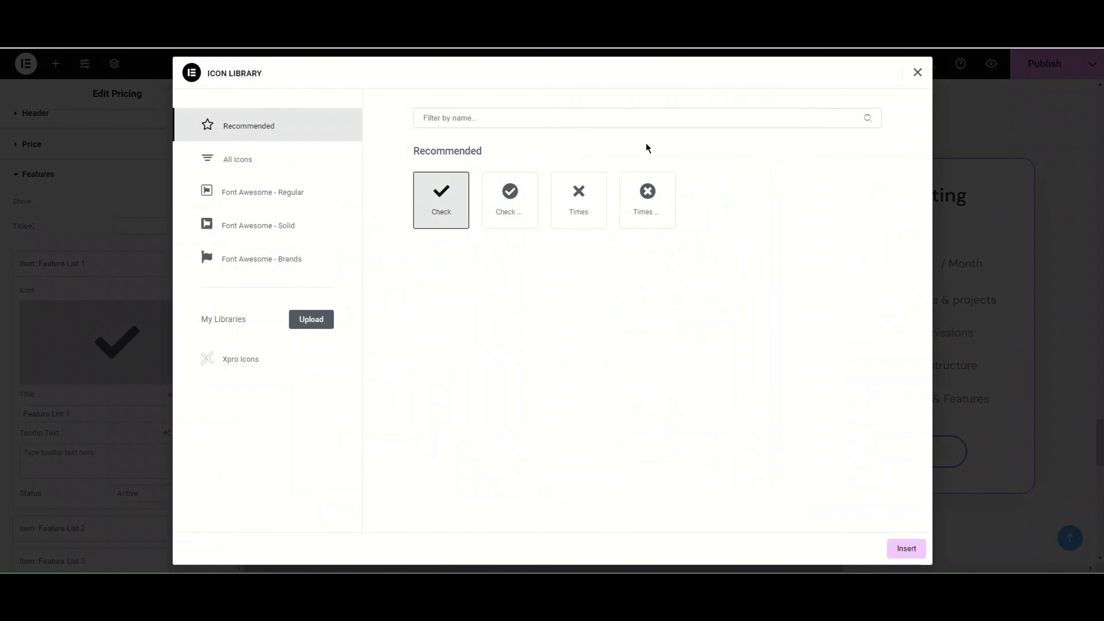
{"action": "left_click", "coordinate": [917, 72]}
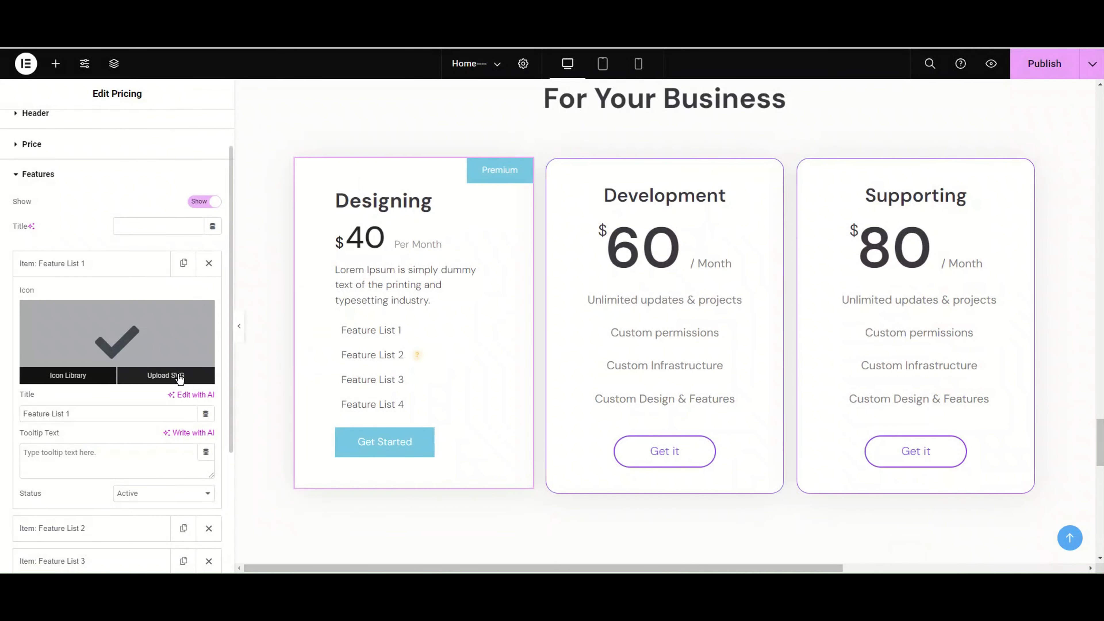
{"action": "left_click", "coordinate": [179, 376]}
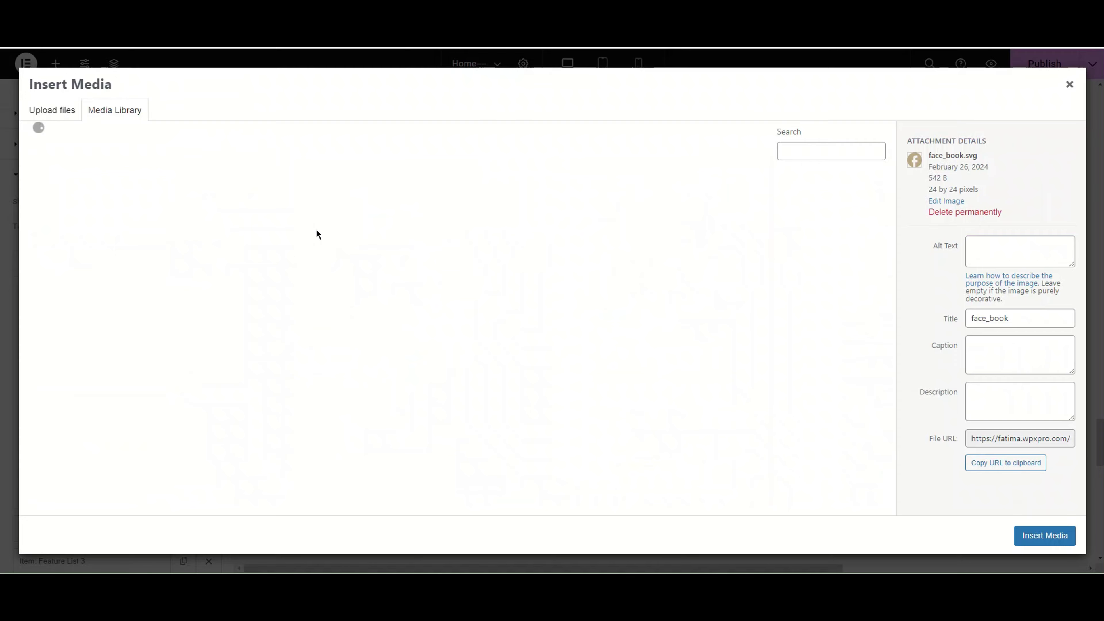
{"action": "left_click", "coordinate": [1068, 83]}
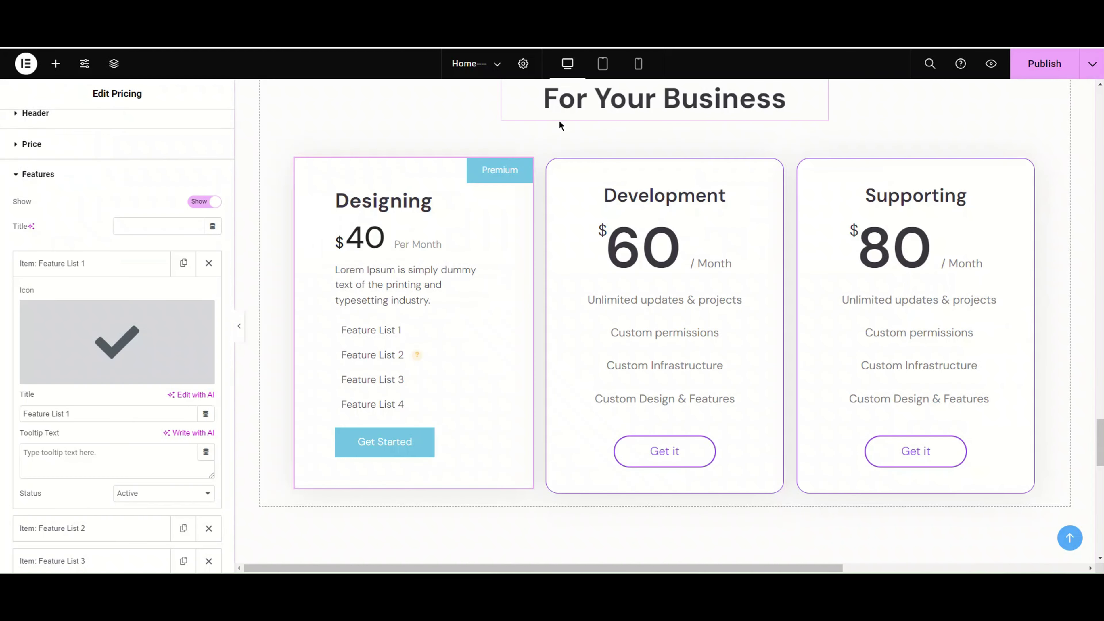
Set the first feature's title to "Unlimited updates & projects"
{"action": "triple_click", "coordinate": [172, 413]}
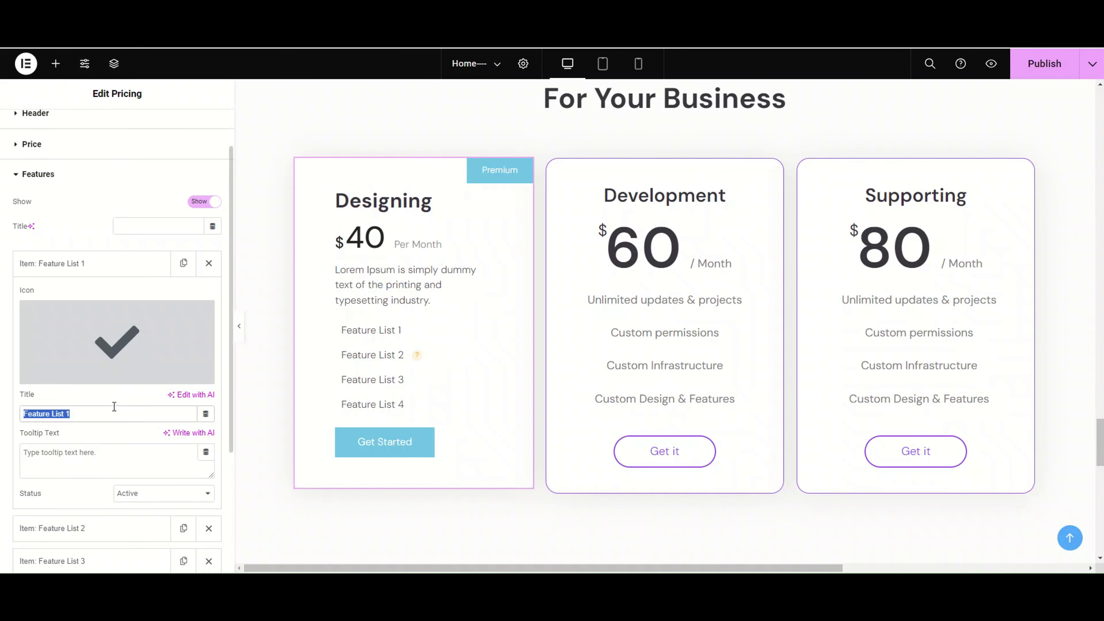
{"action": "mouse_move", "coordinate": [106, 378]}
{"action": "type", "text": "Unlimited updates & projects"}
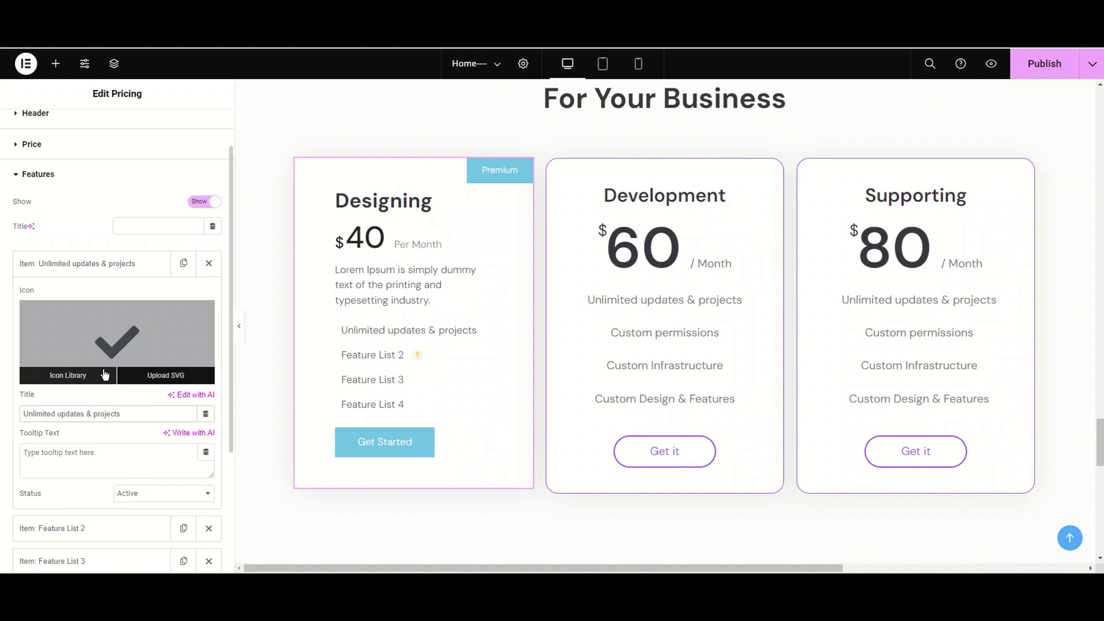
Try "free" as the first feature's tooltip text, clear it, and check the status options with Active selected
{"action": "left_click", "coordinate": [89, 452]}
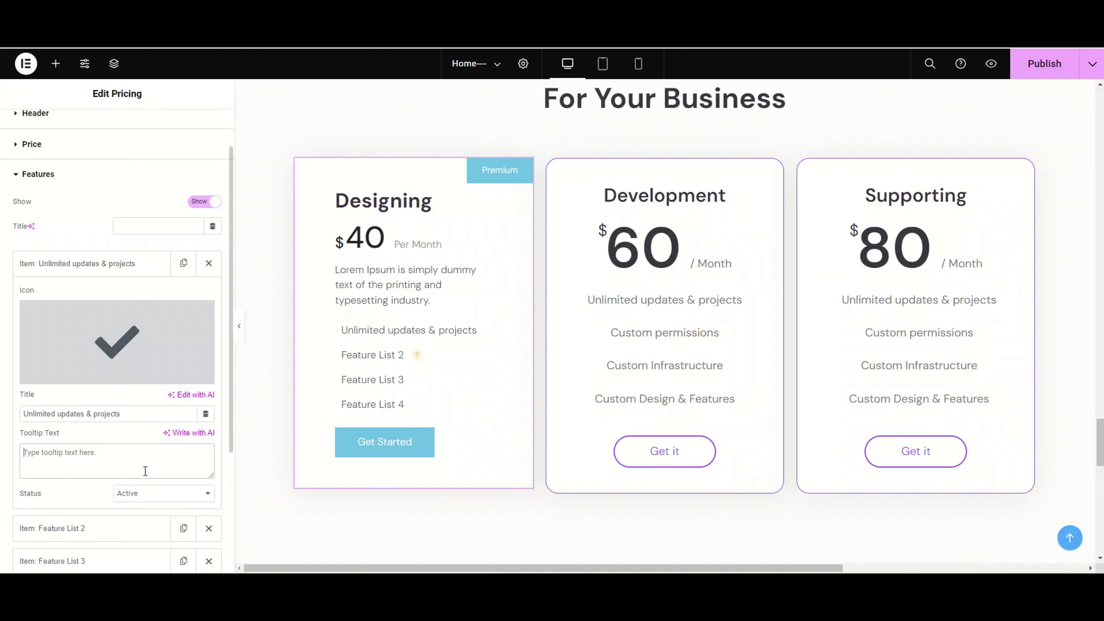
{"action": "type", "text": "free"}
{"action": "mouse_move", "coordinate": [493, 330]}
{"action": "left_click", "coordinate": [162, 460]}
{"action": "key", "text": "BackSpace"}
{"action": "key", "text": "BackSpace"}
{"action": "left_click", "coordinate": [162, 459]}
{"action": "left_click", "coordinate": [151, 493]}
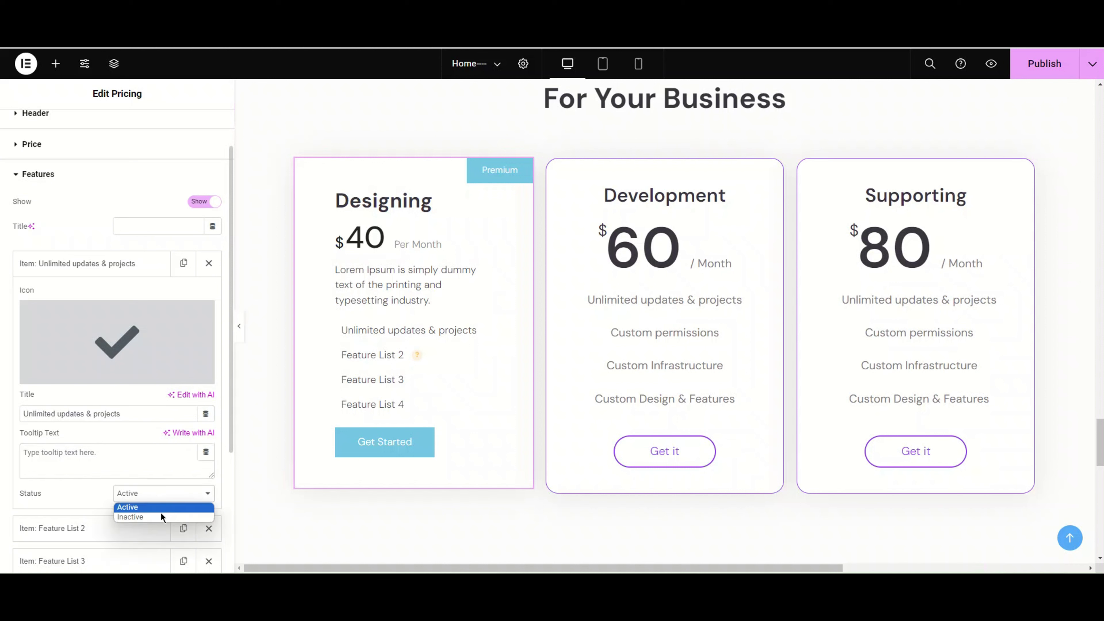
{"action": "left_click", "coordinate": [160, 509]}
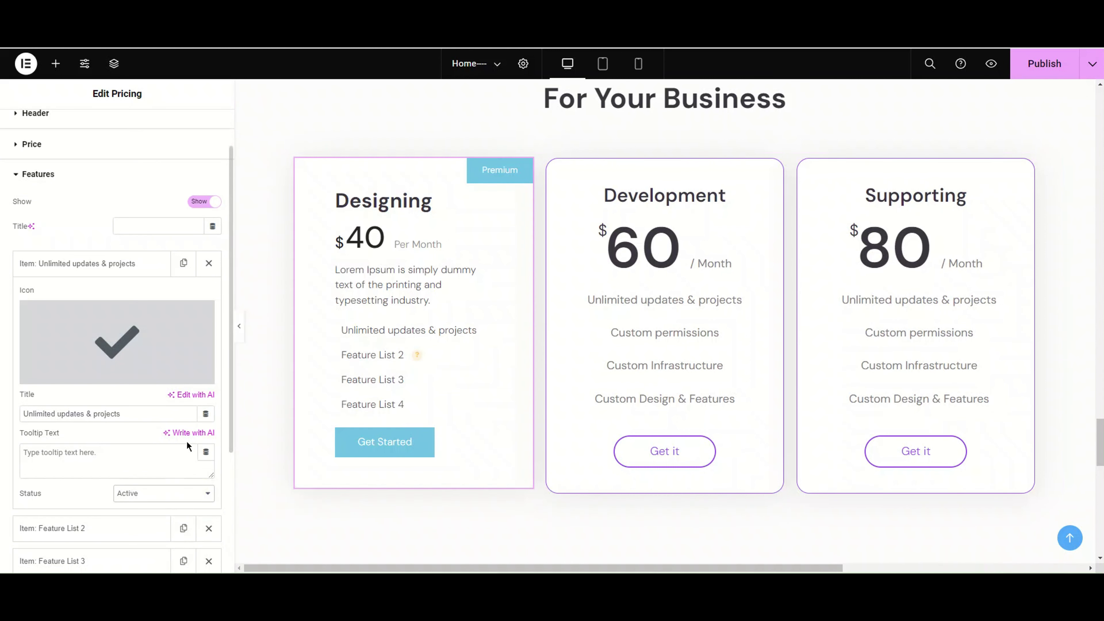
Title the second feature "Custom permissions" and the third feature "Custom Infrastructure"
{"action": "scroll", "coordinate": [108, 352], "scroll_direction": "down", "scroll_amount": 3}
{"action": "left_click", "coordinate": [118, 413]}
{"action": "triple_click", "coordinate": [99, 330]}
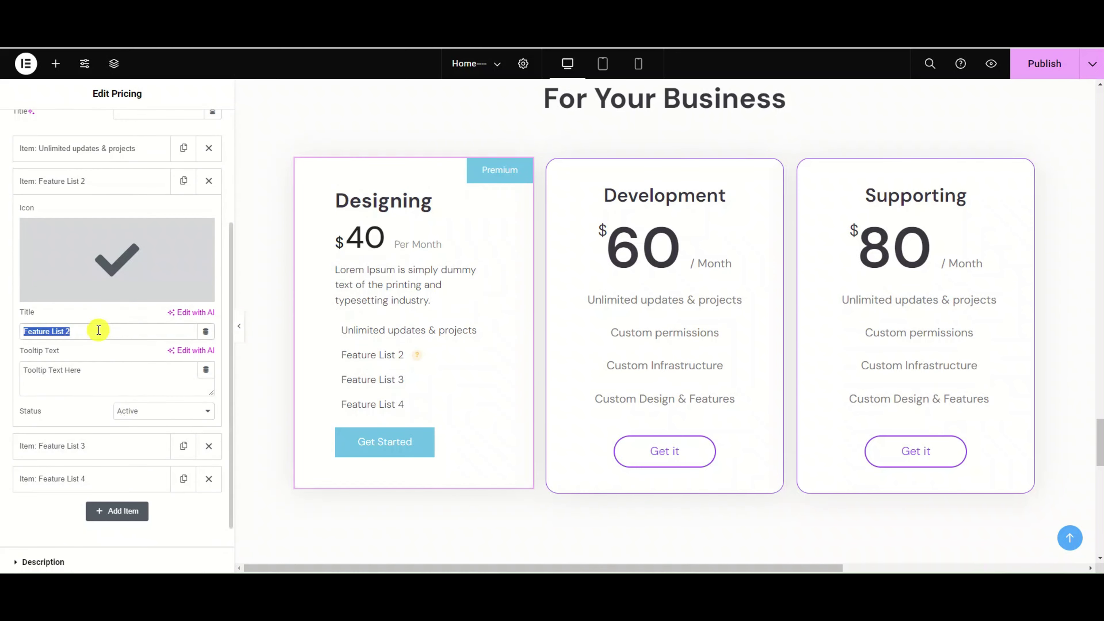
{"action": "type", "text": "Custom permissions"}
{"action": "left_click", "coordinate": [86, 445]}
{"action": "triple_click", "coordinate": [100, 362]}
{"action": "type", "text": "Custom Infrastructure"}
Set the fourth feature's title to "Custom Design & Features" and collapse the item
{"action": "left_click", "coordinate": [87, 478]}
{"action": "left_click", "coordinate": [90, 398]}
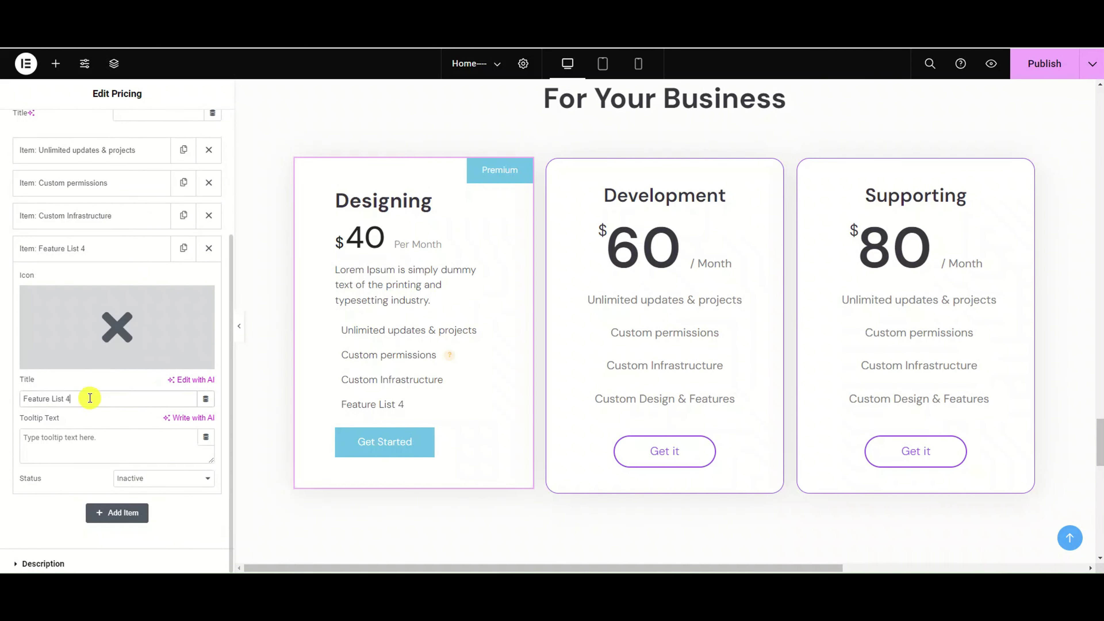
{"action": "triple_click", "coordinate": [90, 397]}
{"action": "type", "text": "Custom Design & Features"}
{"action": "left_click", "coordinate": [126, 248]}
Set the Custom Infrastructure feature's status to Active and remove the Custom permissions feature's tooltip text
{"action": "left_click", "coordinate": [126, 217]}
{"action": "left_click", "coordinate": [173, 445]}
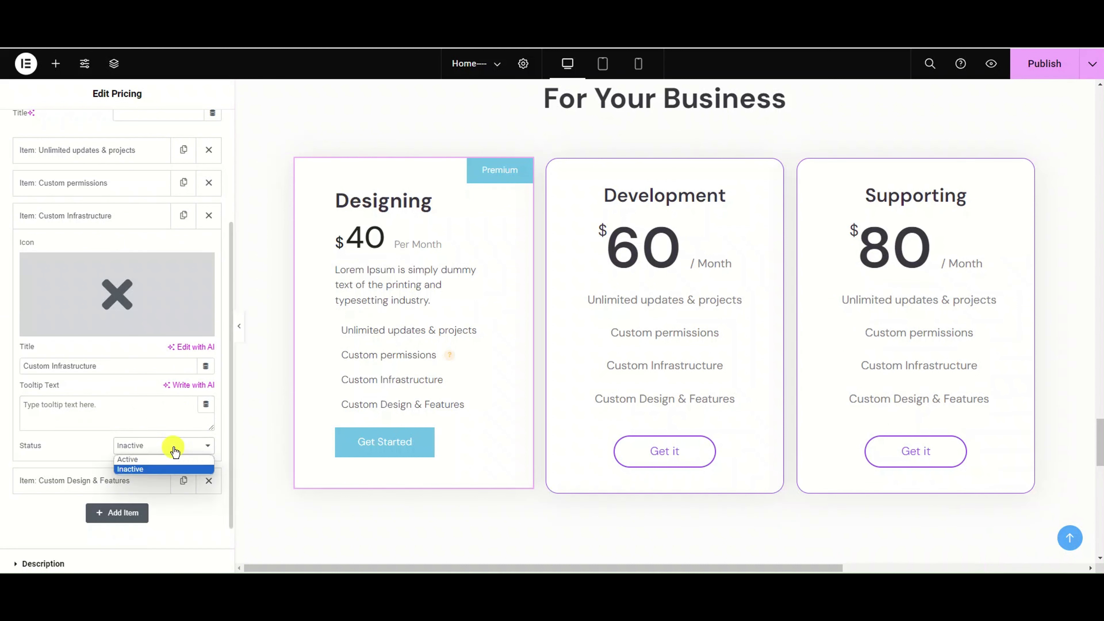
{"action": "left_click", "coordinate": [131, 460]}
{"action": "left_click", "coordinate": [87, 183]}
{"action": "left_click", "coordinate": [87, 183]}
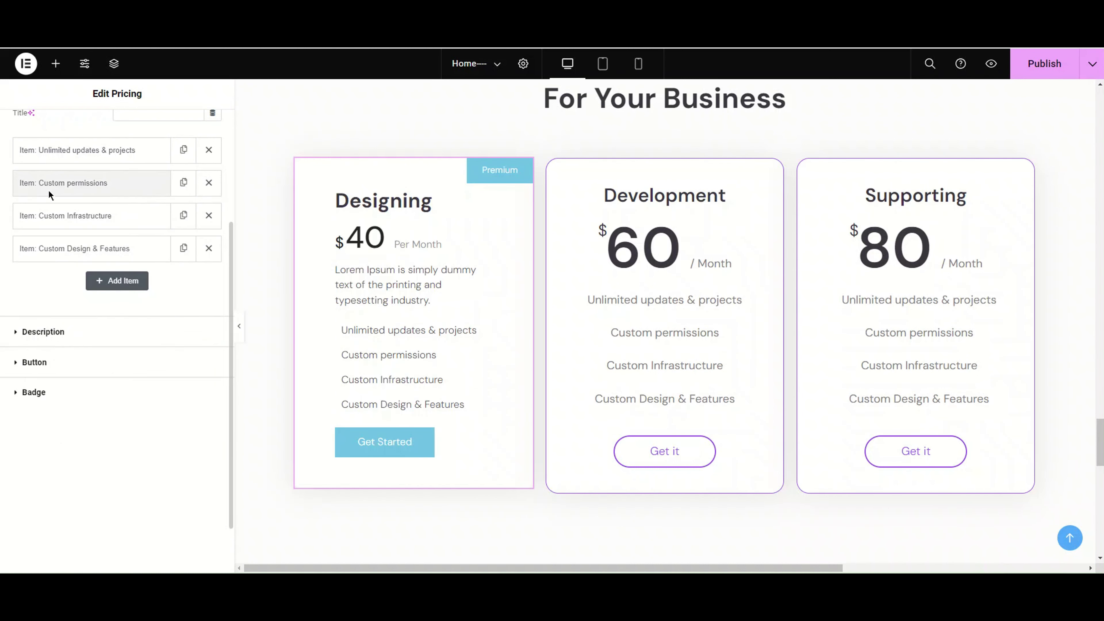
{"action": "scroll", "coordinate": [46, 182], "scroll_direction": "up", "scroll_amount": 2}
{"action": "left_click", "coordinate": [39, 122]}
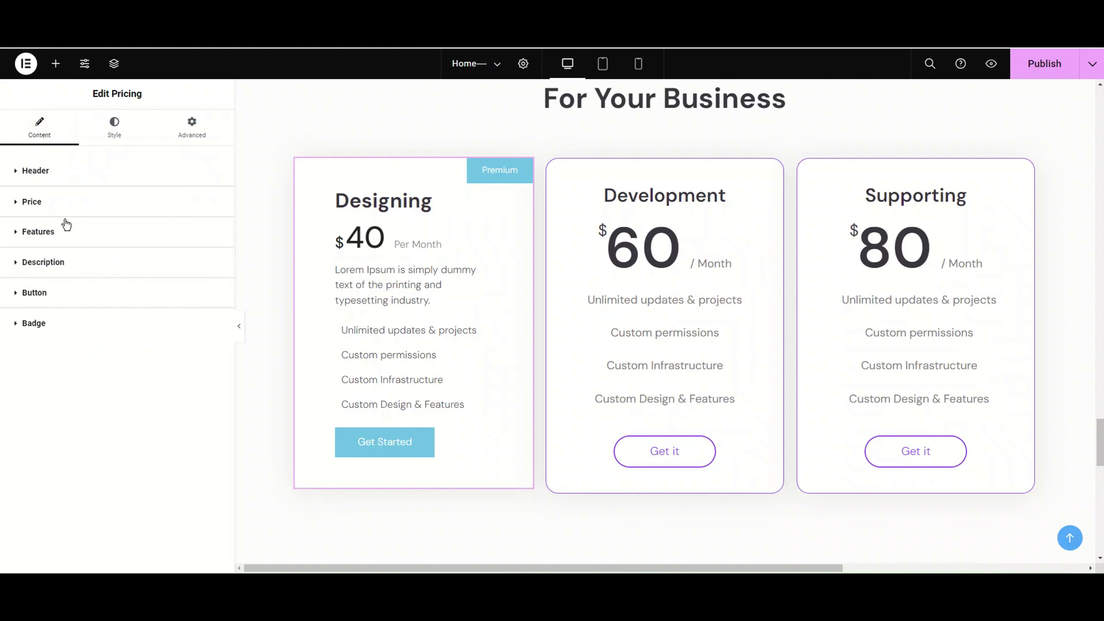
Try "Enjoy the unlimited access" as the card's description and check its position options with Before Features selected
{"action": "left_click", "coordinate": [59, 263]}
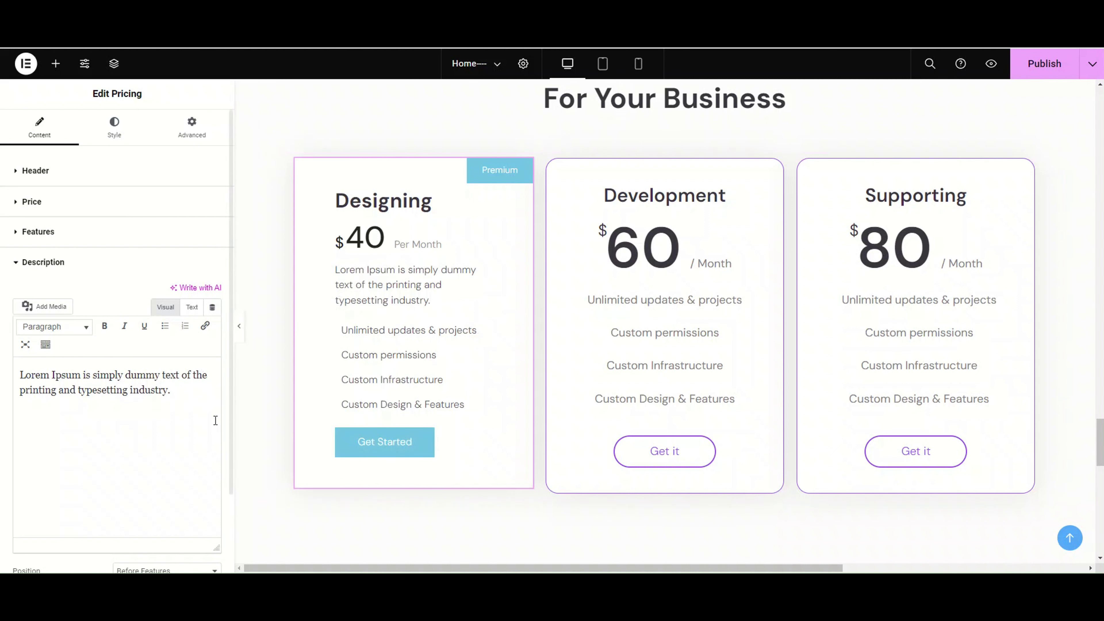
{"action": "left_click_drag", "start_coordinate": [192, 405], "coordinate": [22, 379]}
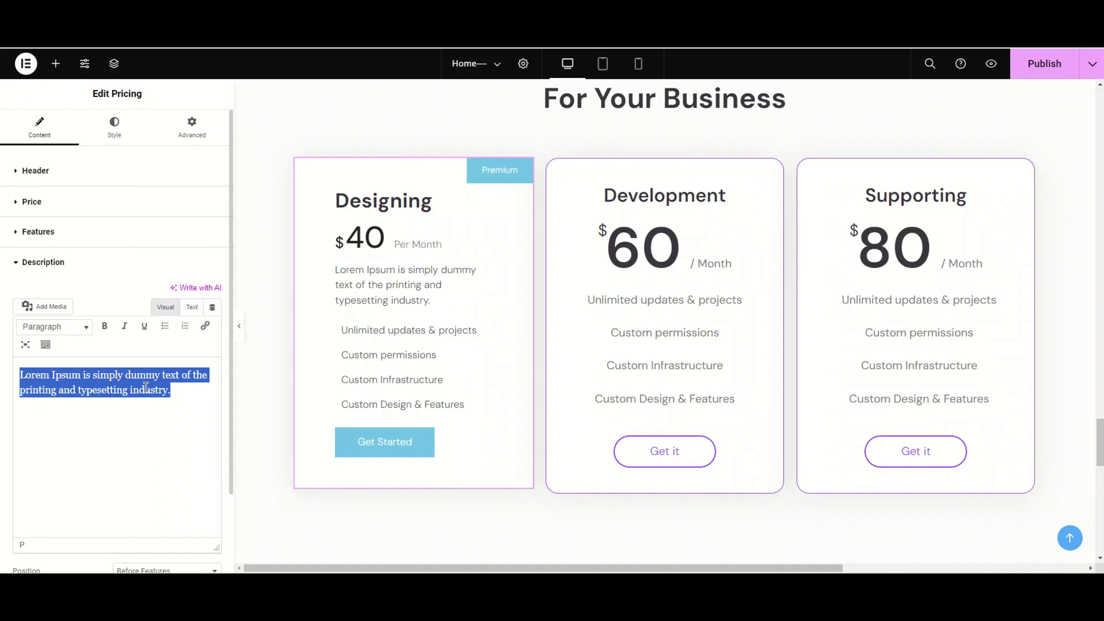
{"action": "type", "text": "E"}
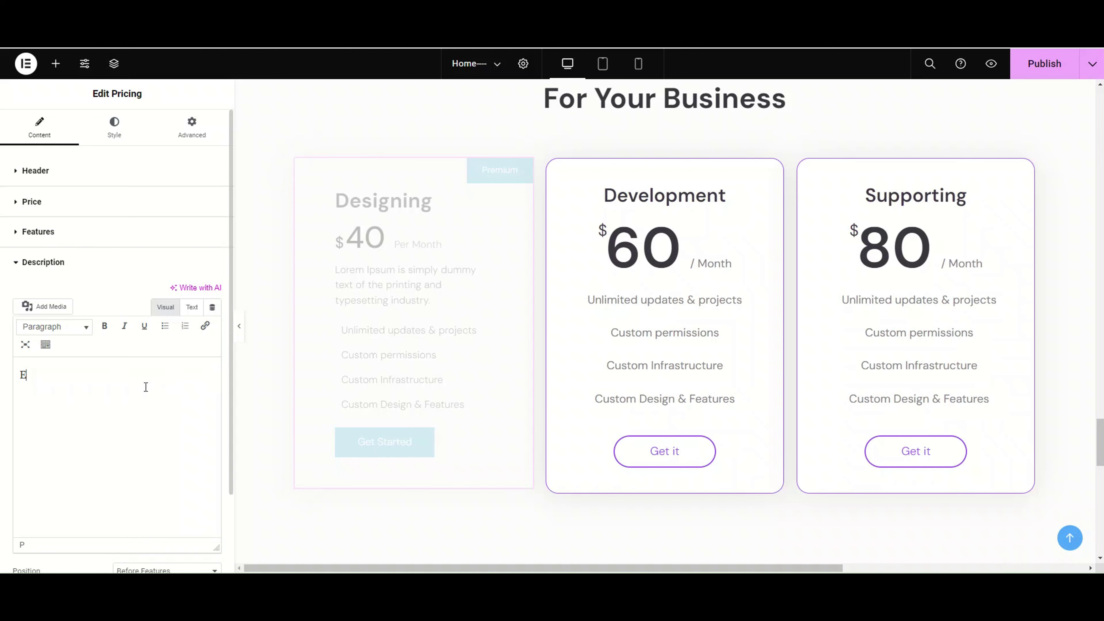
{"action": "type", "text": "njoy the unlimited"}
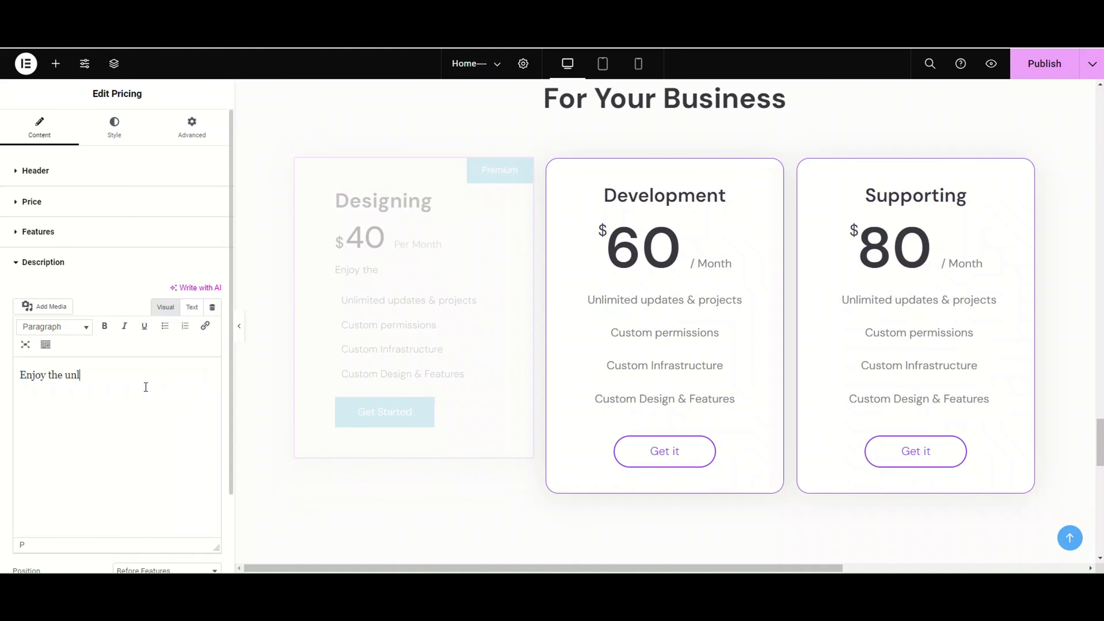
{"action": "type", "text": " access"}
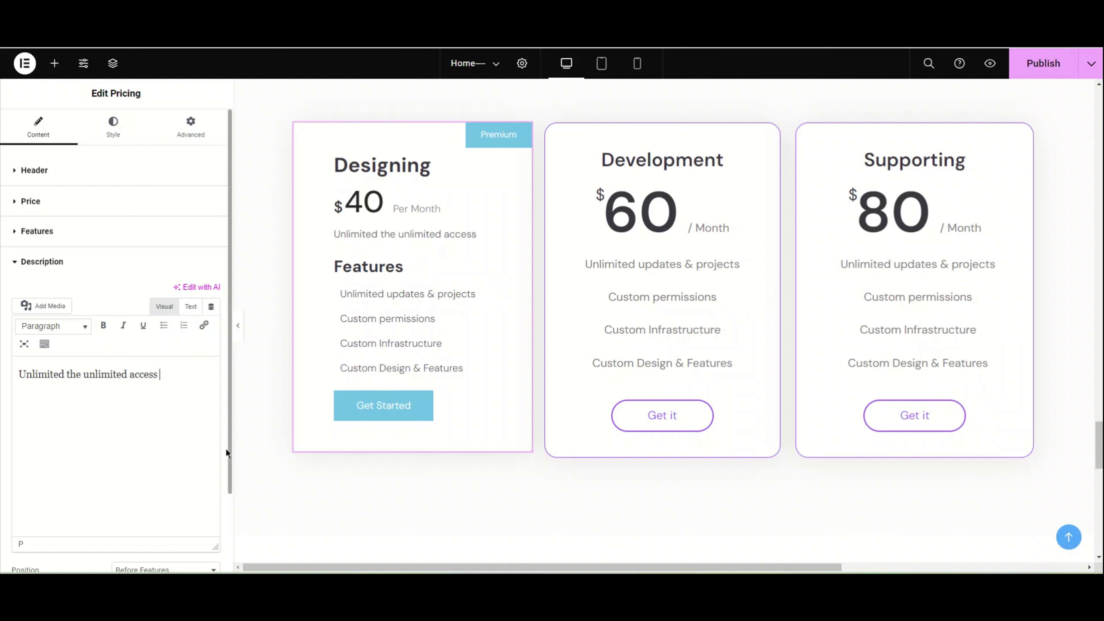
{"action": "left_click_drag", "start_coordinate": [228, 455], "coordinate": [225, 500]}
{"action": "left_click", "coordinate": [205, 517]}
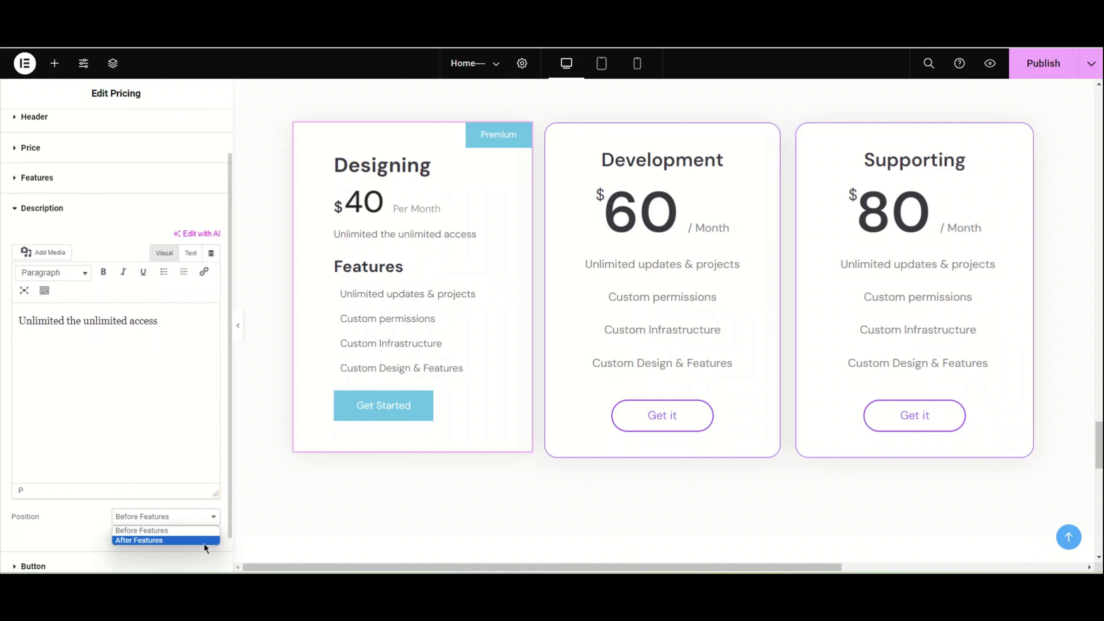
{"action": "left_click", "coordinate": [207, 529]}
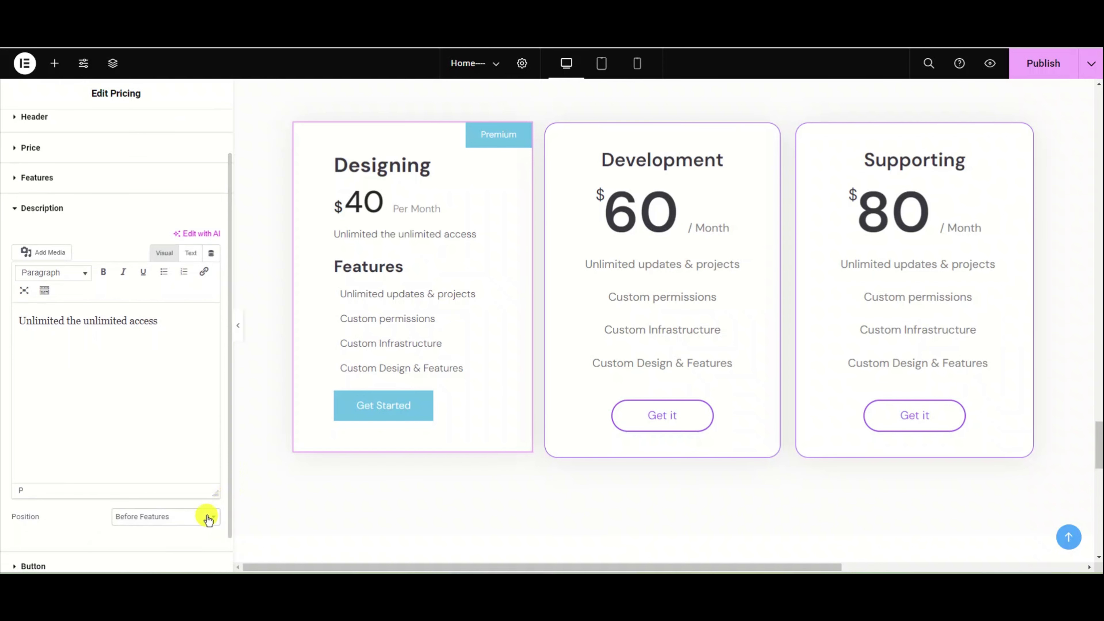
Clear the Designing card's description text and close the description settings
{"action": "triple_click", "coordinate": [189, 326]}
{"action": "key", "text": "BackSpace"}
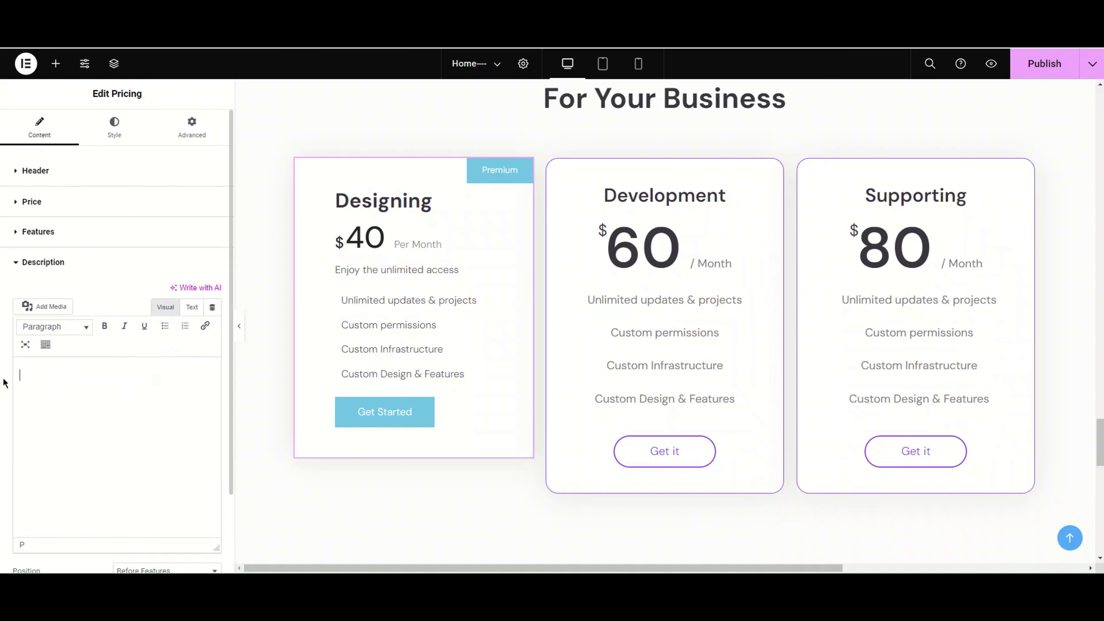
{"action": "left_click", "coordinate": [36, 263]}
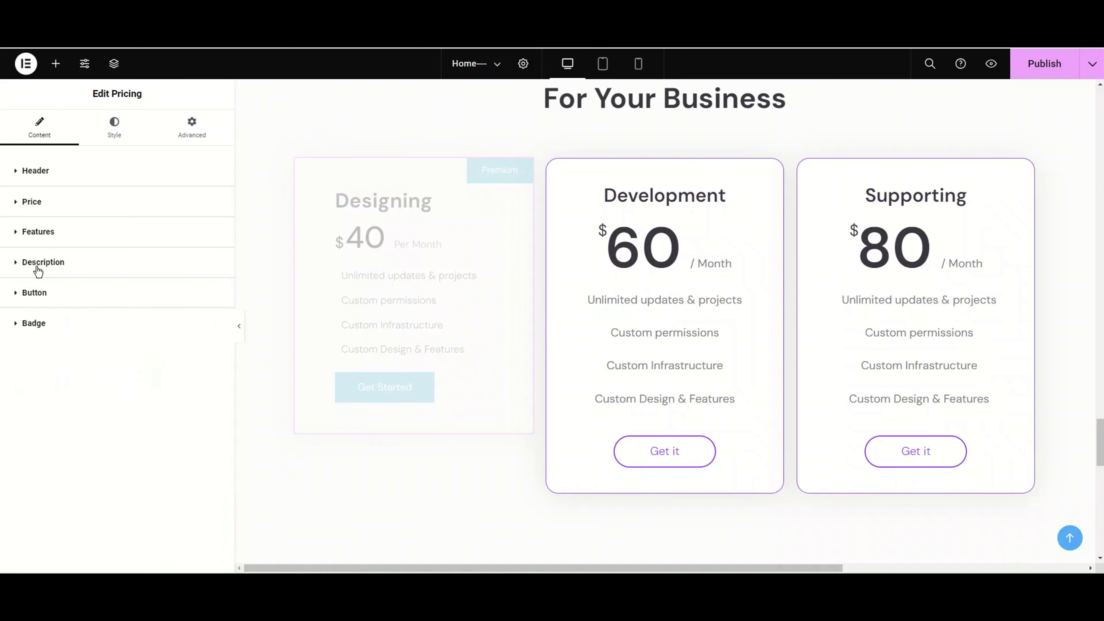
Set the title of the Designing card's button to "Get it"
{"action": "left_click", "coordinate": [35, 293]}
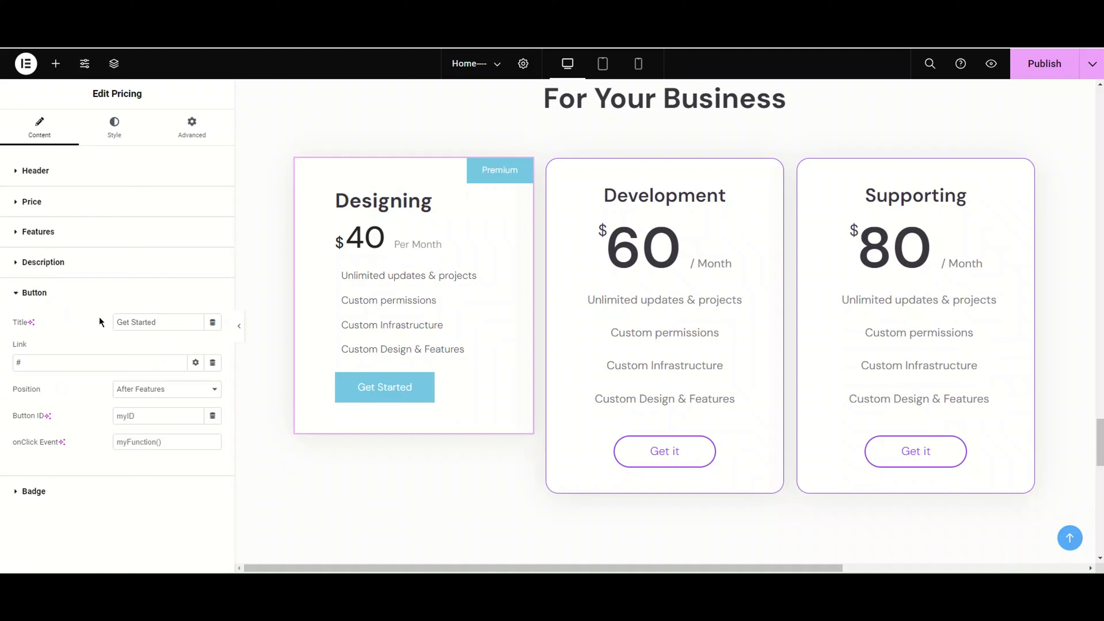
{"action": "triple_click", "coordinate": [172, 327]}
{"action": "type", "text": "Get it"}
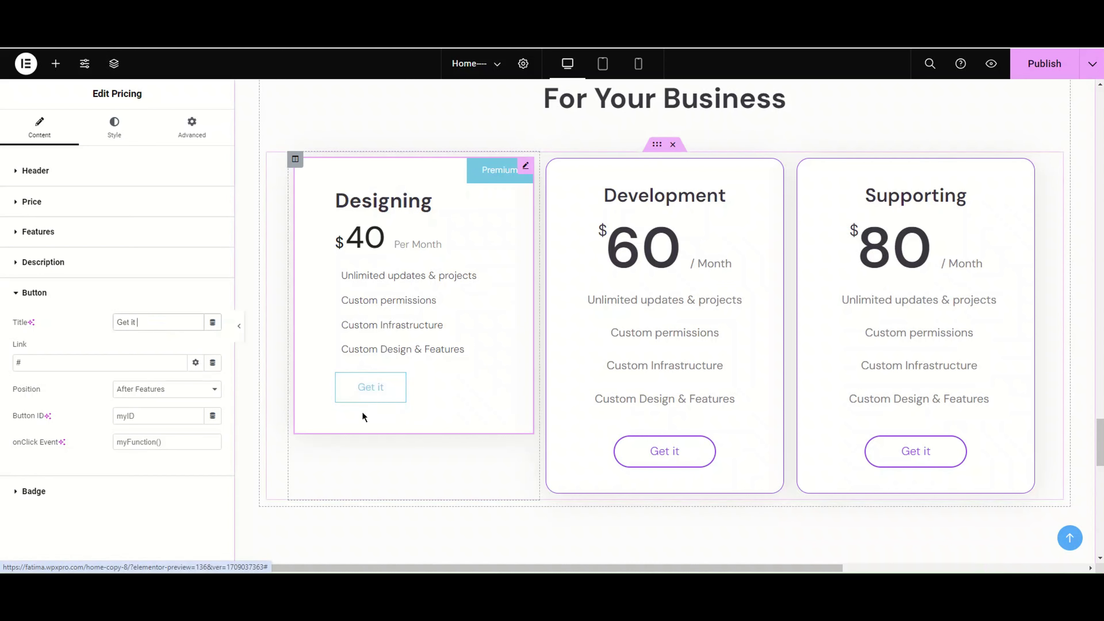
Try the button position Before Features and return it to After Features
{"action": "left_click", "coordinate": [133, 368]}
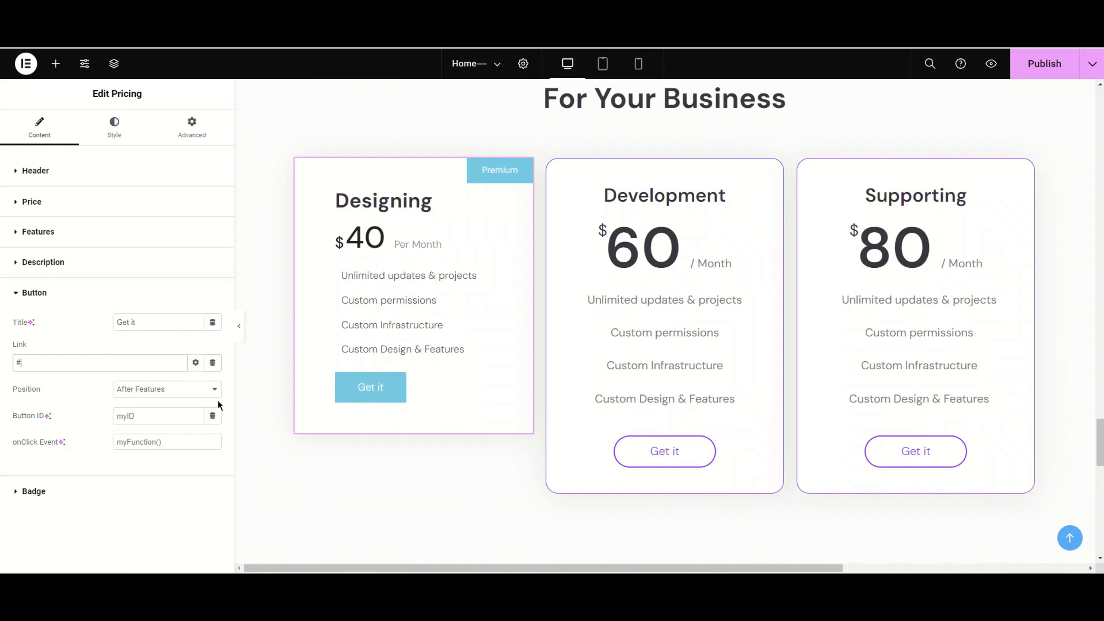
{"action": "left_click", "coordinate": [185, 388]}
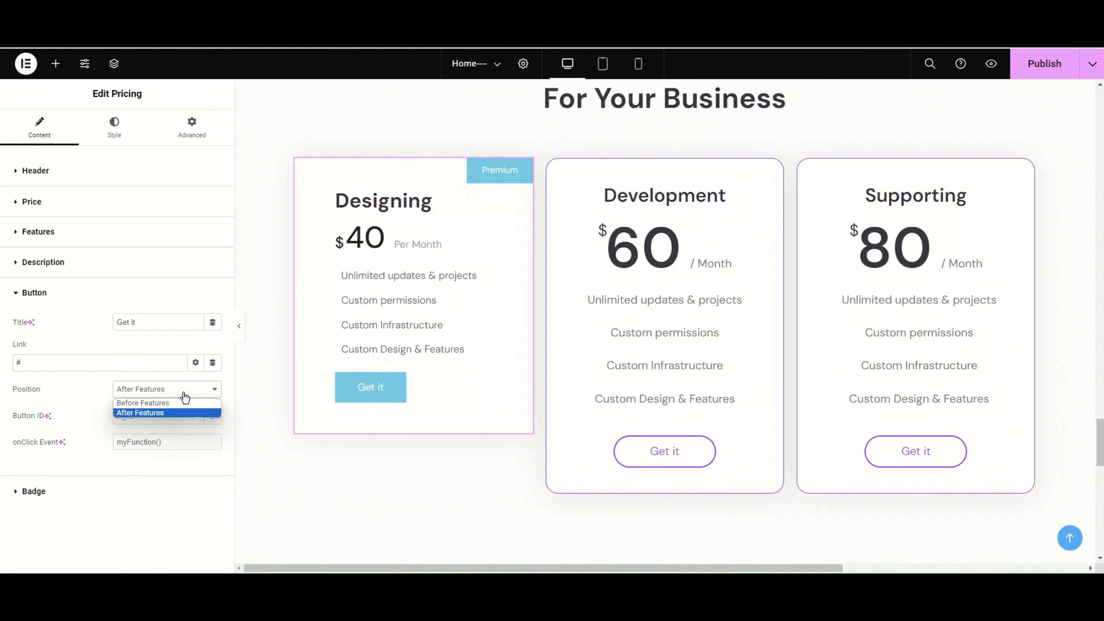
{"action": "left_click", "coordinate": [172, 404]}
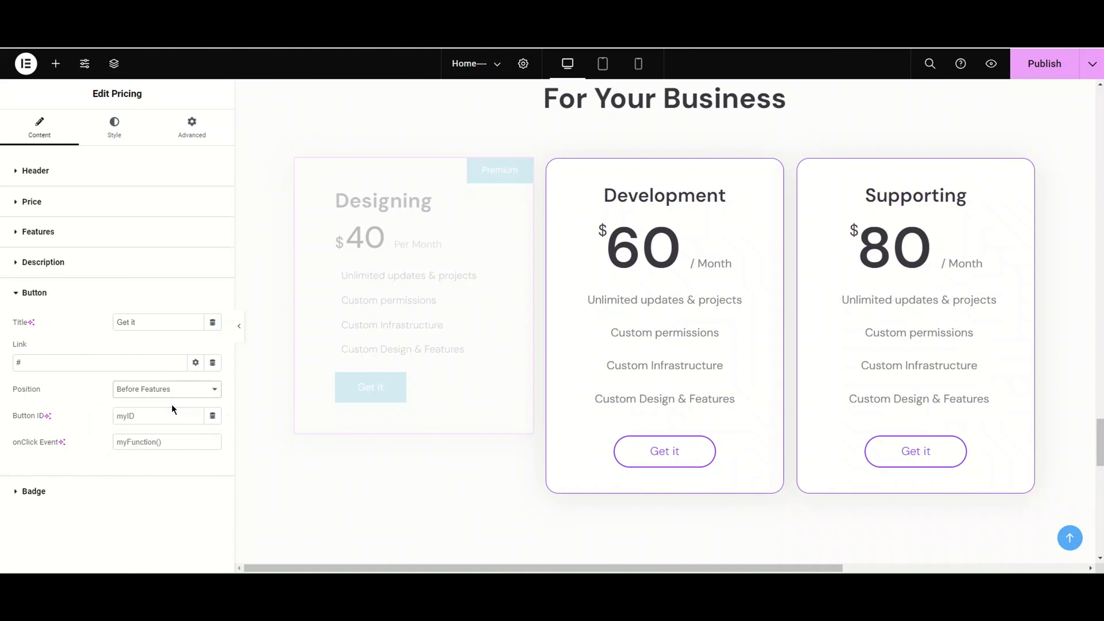
{"action": "left_click", "coordinate": [172, 391]}
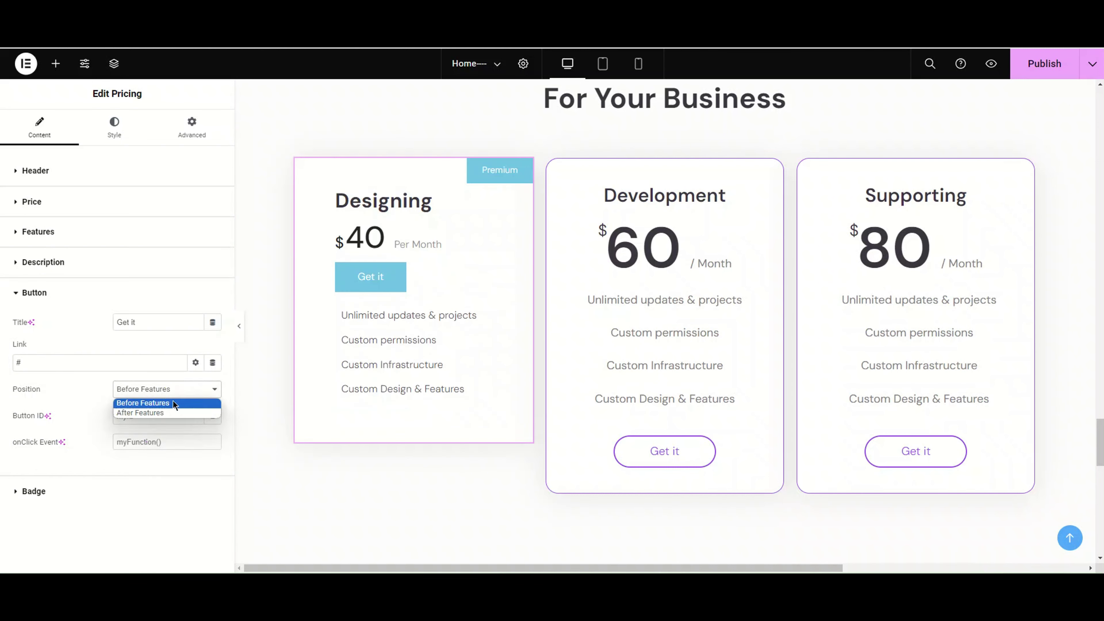
{"action": "left_click", "coordinate": [173, 411]}
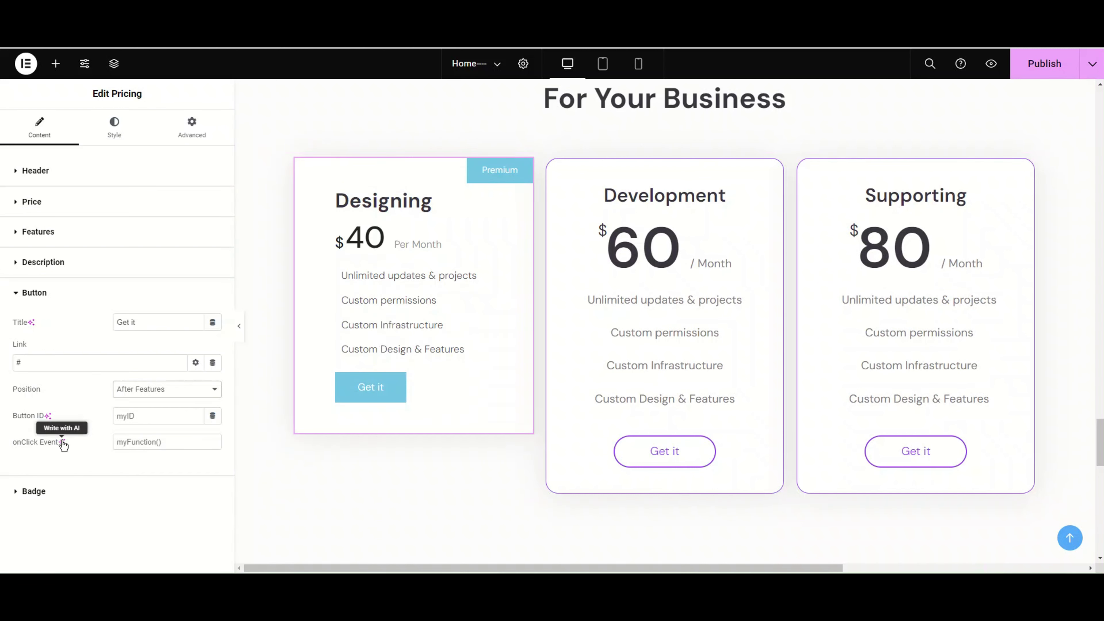
Look at the button's ID and onClick event fields and close the button settings
{"action": "left_click", "coordinate": [142, 412]}
{"action": "left_click", "coordinate": [170, 443]}
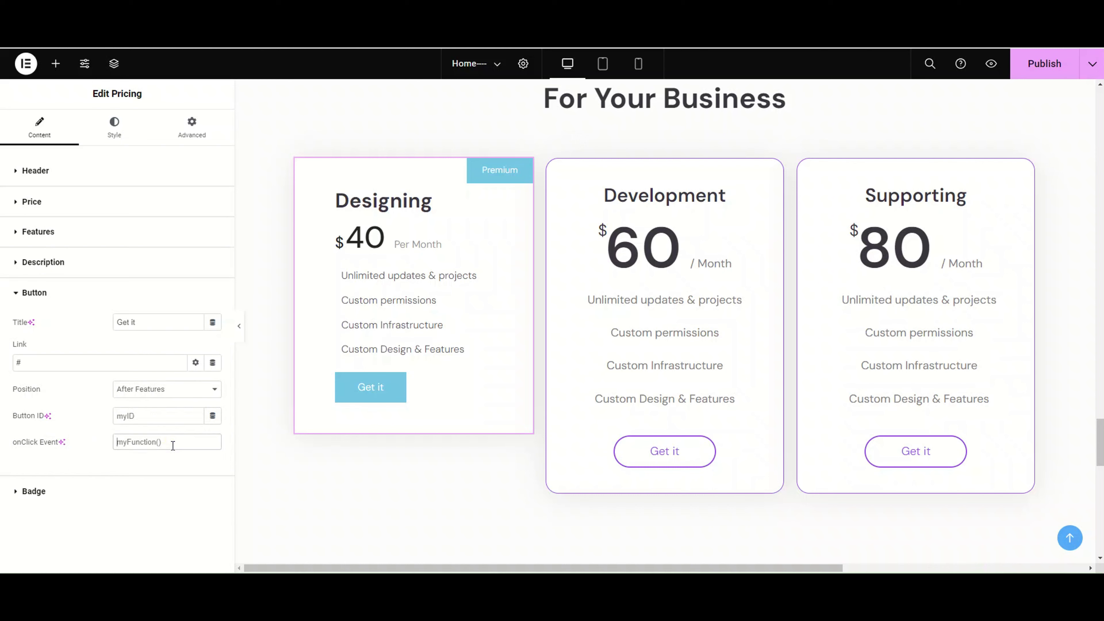
{"action": "left_click", "coordinate": [31, 293]}
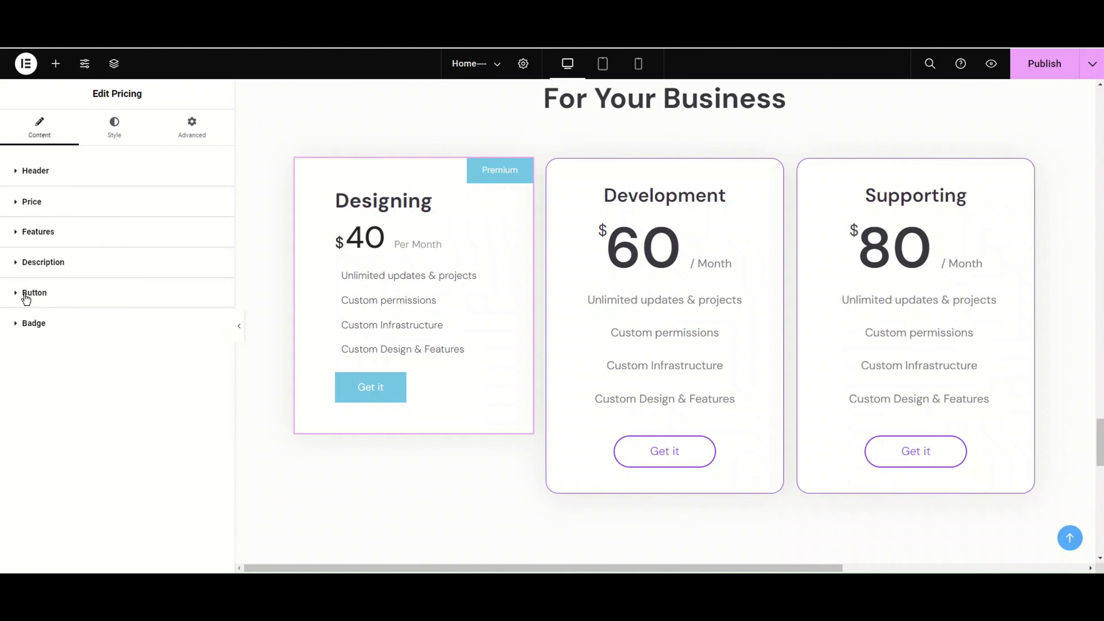
Try hiding the Designing card's badge and show it again
{"action": "left_click", "coordinate": [38, 327]}
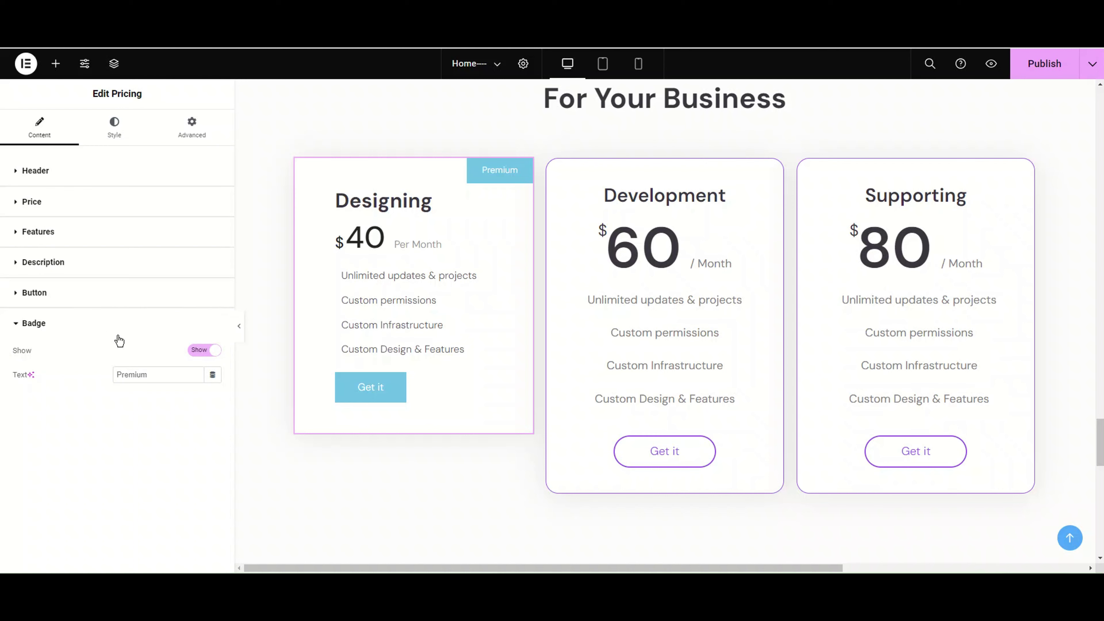
{"action": "left_click", "coordinate": [205, 351]}
{"action": "left_click", "coordinate": [205, 350]}
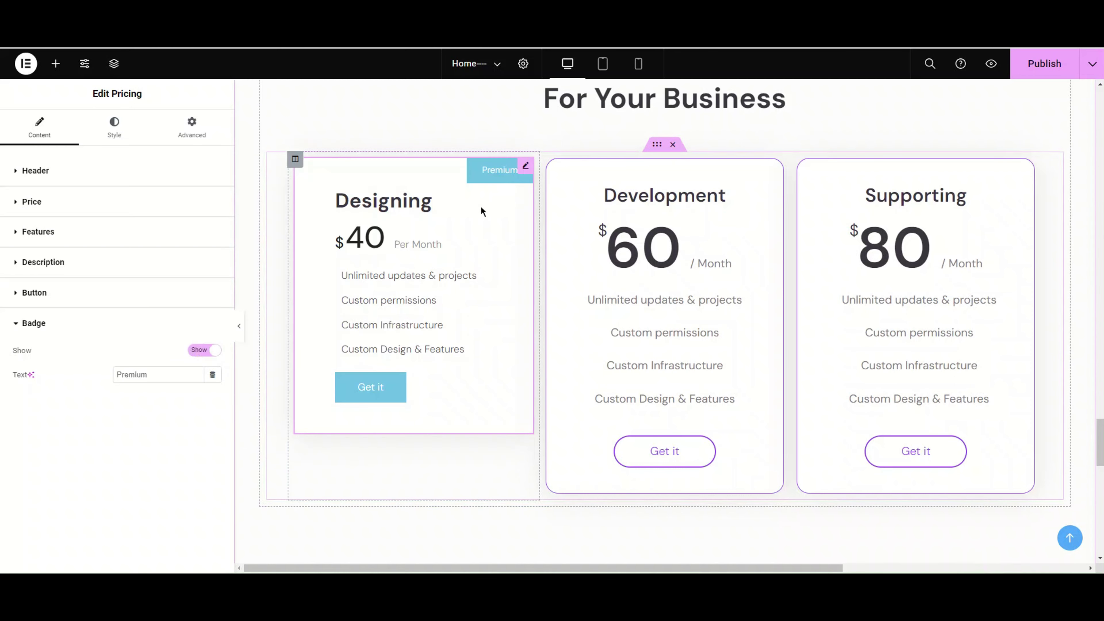
Try the badge texts "FREE" and "Pro" on the Designing card, and return the text to "Premium"
{"action": "double_click", "coordinate": [158, 375]}
{"action": "type", "text": "FREE"}
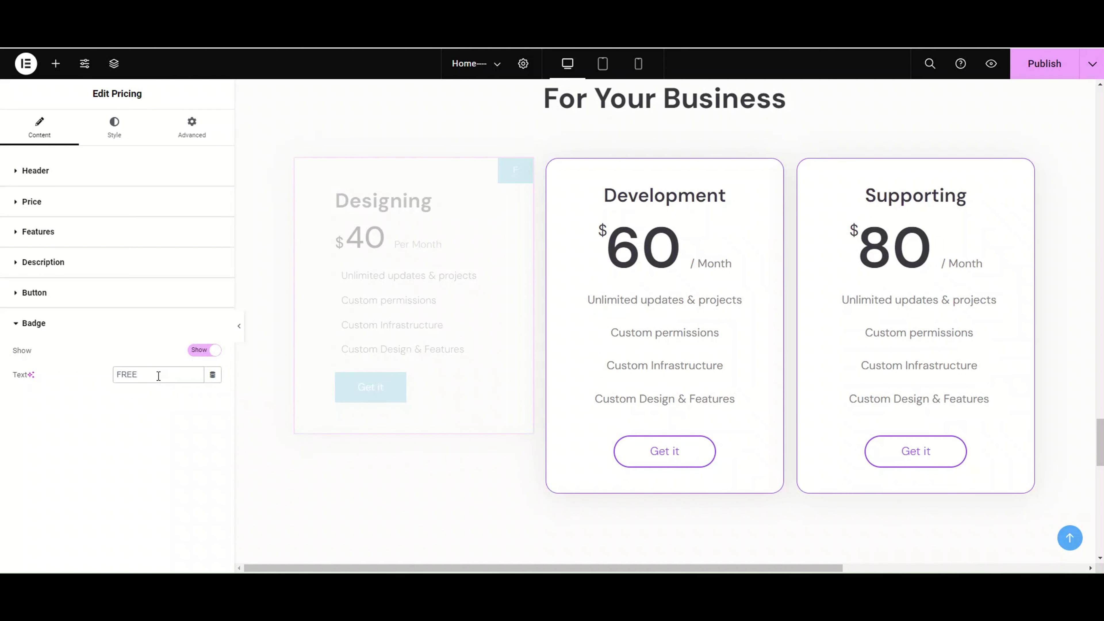
{"action": "left_click", "coordinate": [159, 376]}
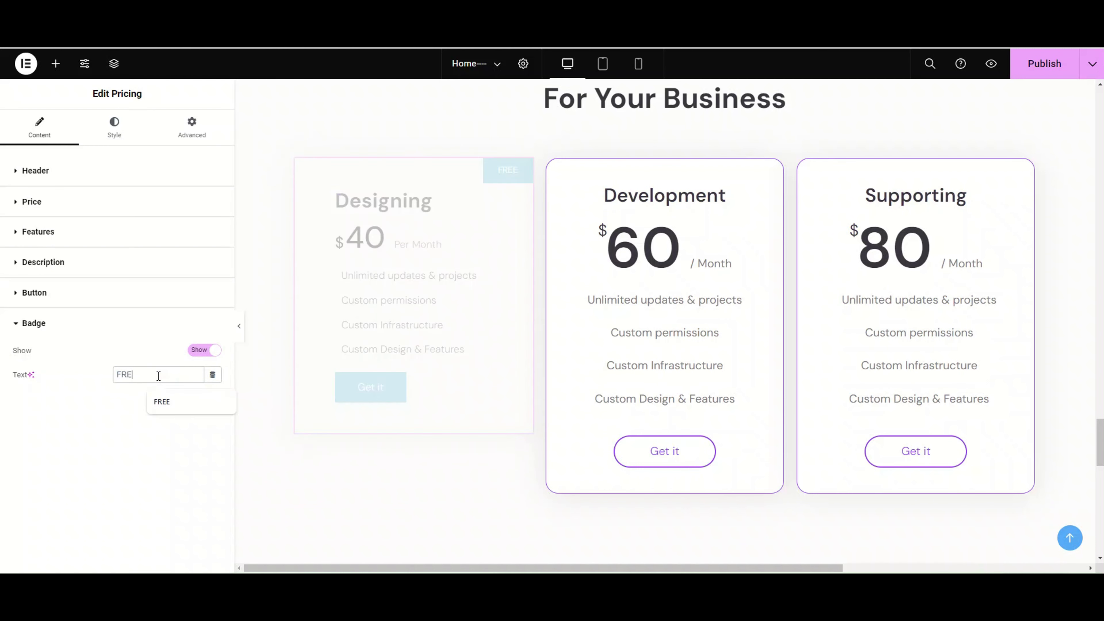
{"action": "key", "text": "BackSpace"}
{"action": "key", "text": "BackSpace"}
{"action": "key", "text": "BackSpace"}
{"action": "key", "text": "BackSpace"}
{"action": "type", "text": "Pro"}
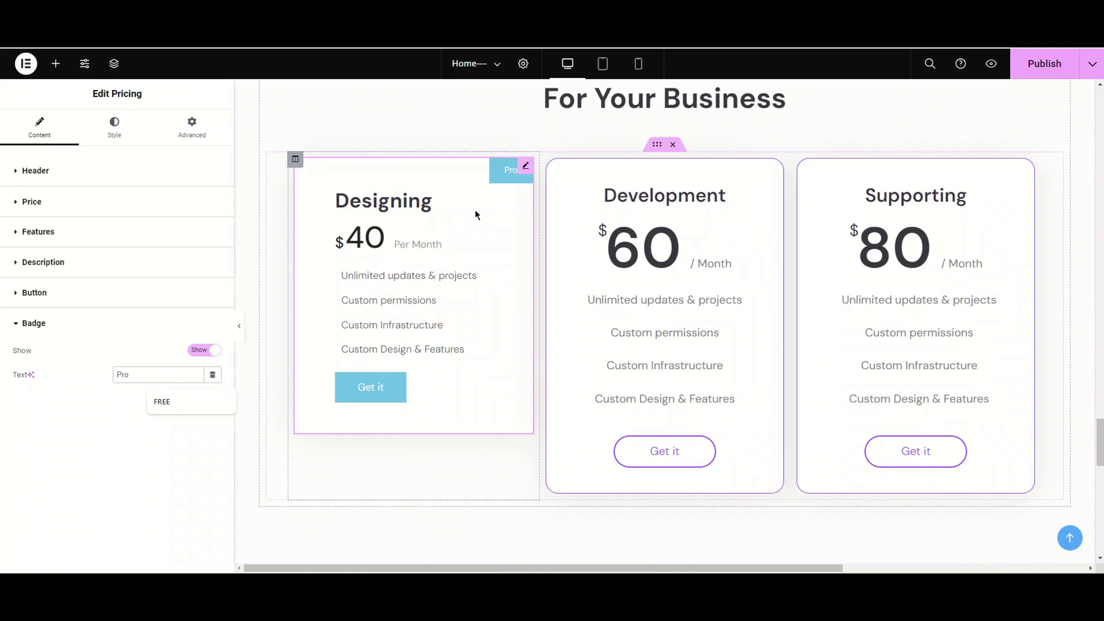
{"action": "key", "text": "BackSpace"}
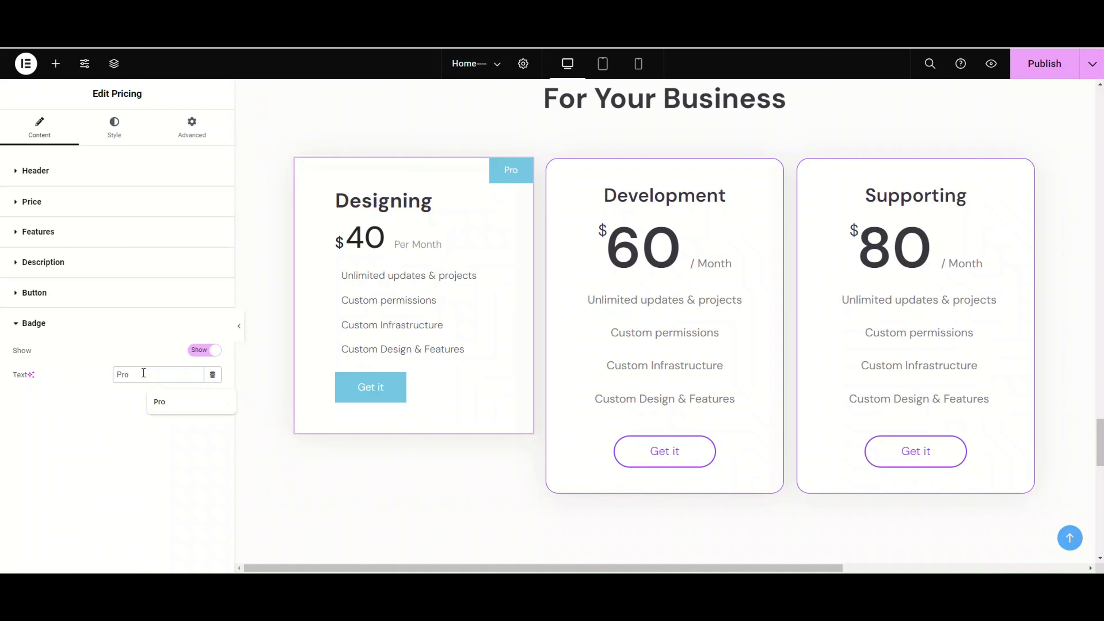
{"action": "type", "text": "emium"}
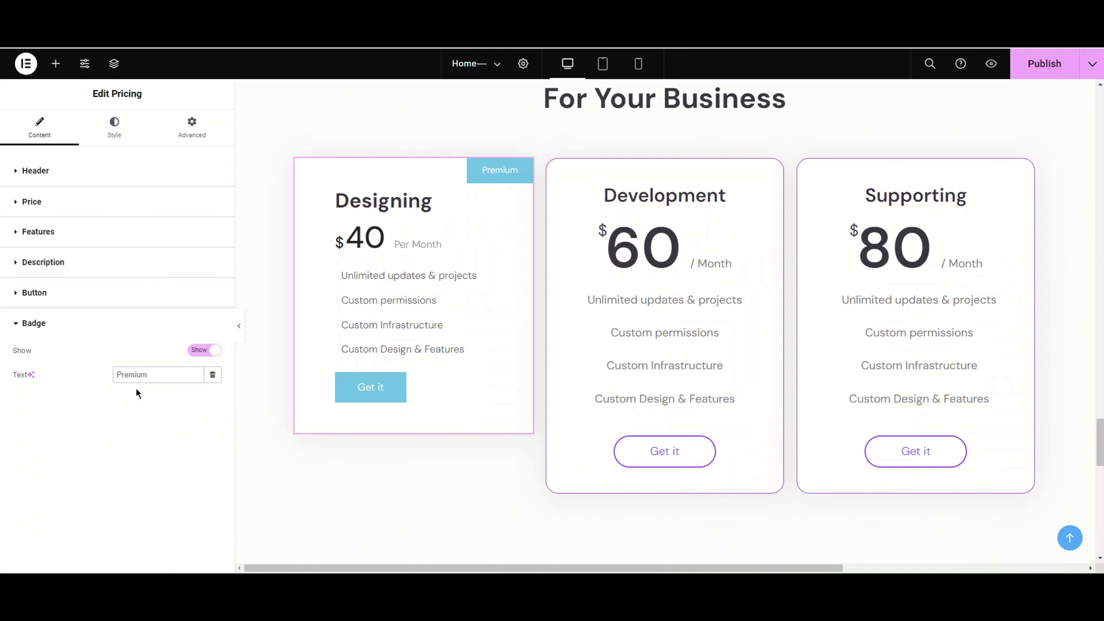
Hide the Designing card's badge and open the card's style settings
{"action": "left_click", "coordinate": [162, 372]}
{"action": "left_click", "coordinate": [199, 351]}
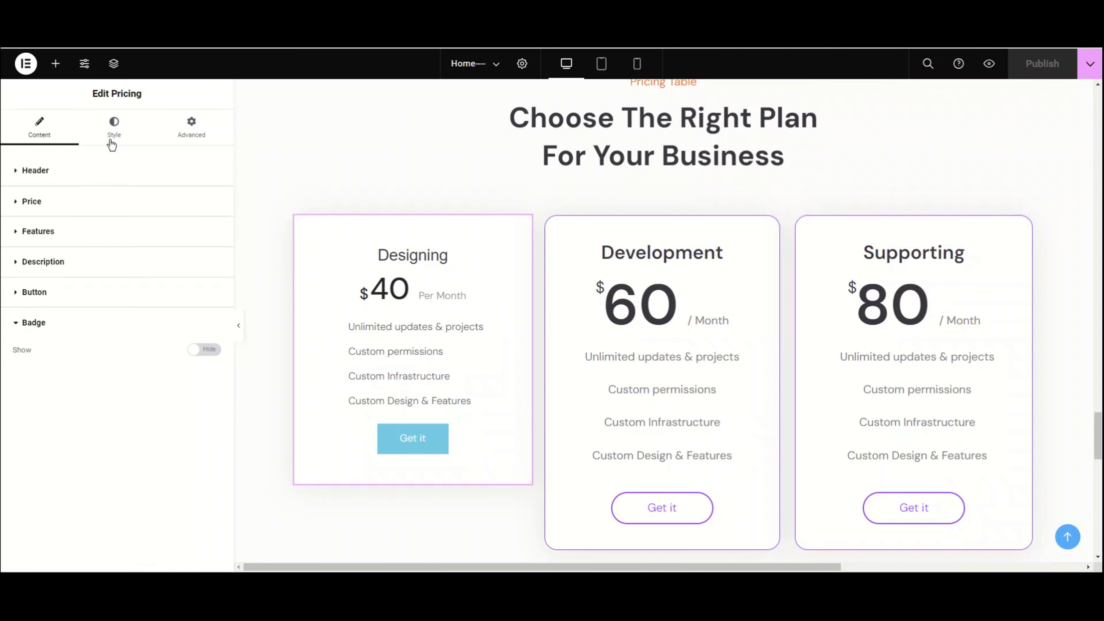
{"action": "left_click", "coordinate": [120, 127]}
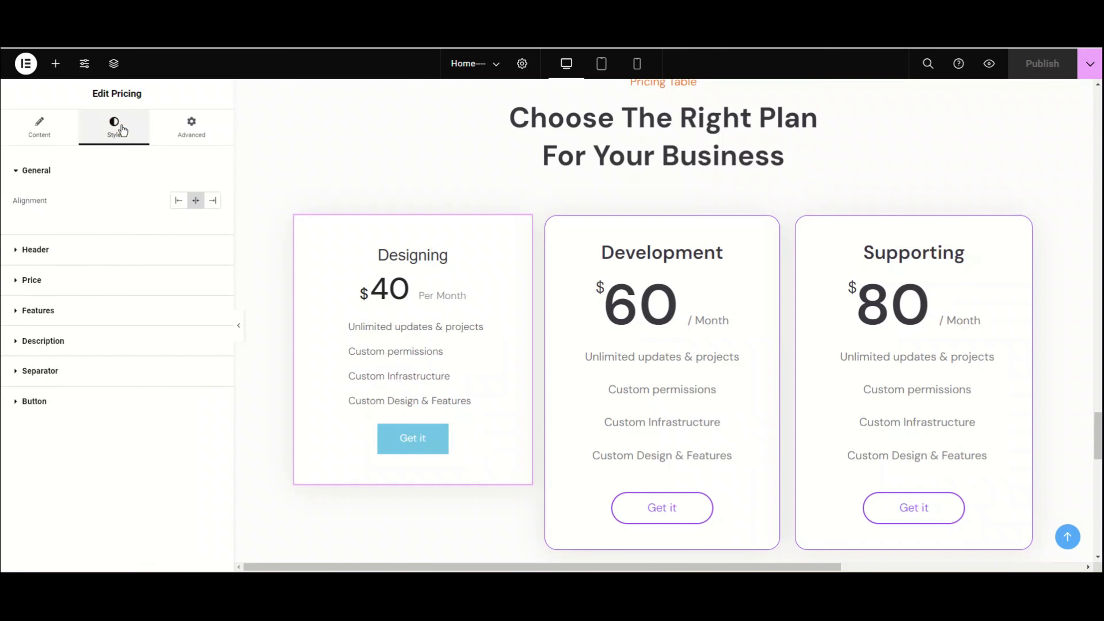
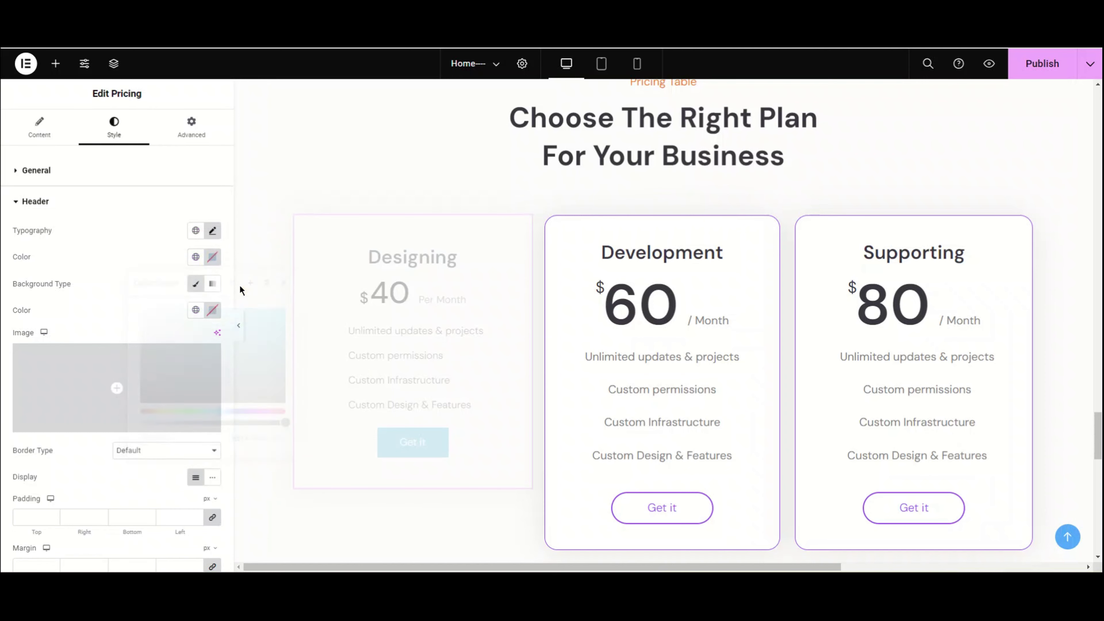
Try a classic background in the light blue global colour behind the Designing card's header
{"action": "left_click", "coordinate": [193, 285]}
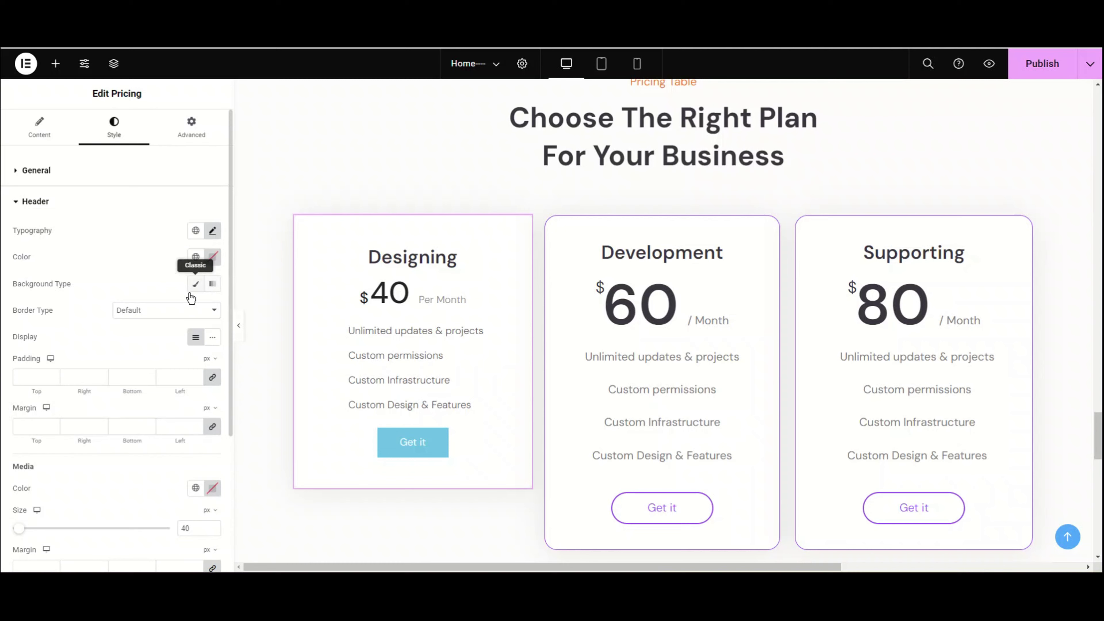
{"action": "left_click", "coordinate": [195, 287]}
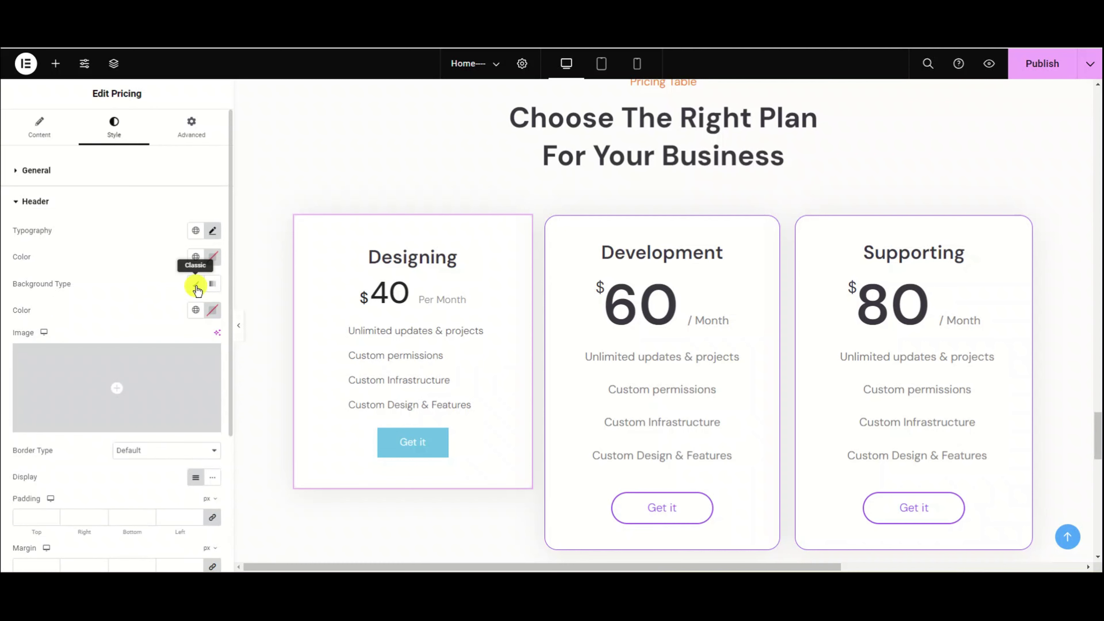
{"action": "left_click", "coordinate": [195, 310]}
{"action": "left_click", "coordinate": [148, 363]}
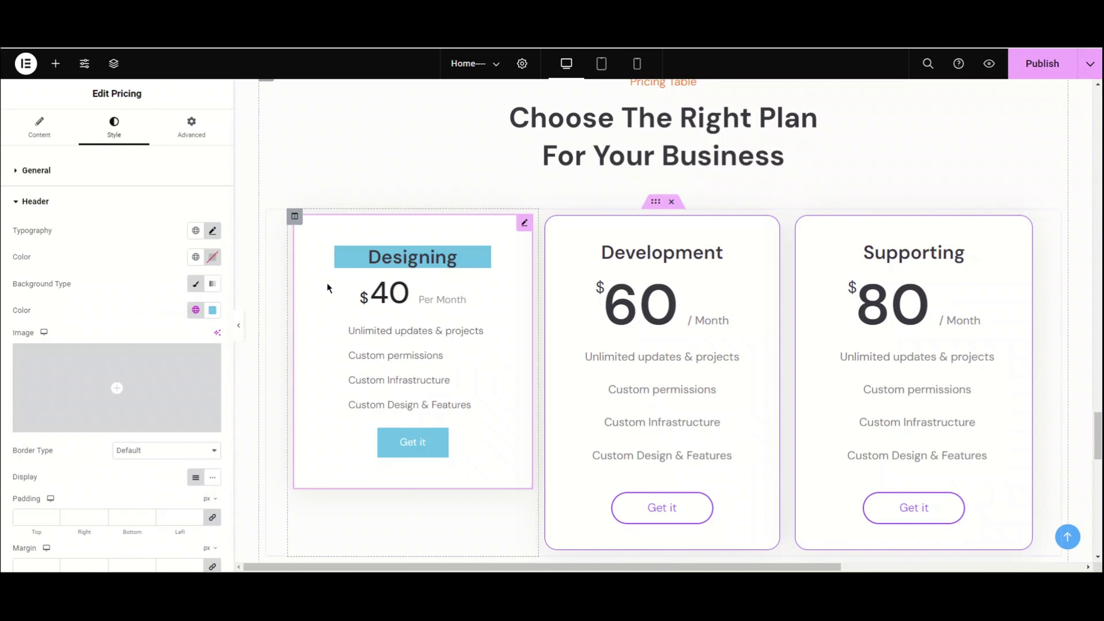
Try a gradient header background with #FFBABA as second colour, reset that colour, and remove the background
{"action": "left_click", "coordinate": [213, 285]}
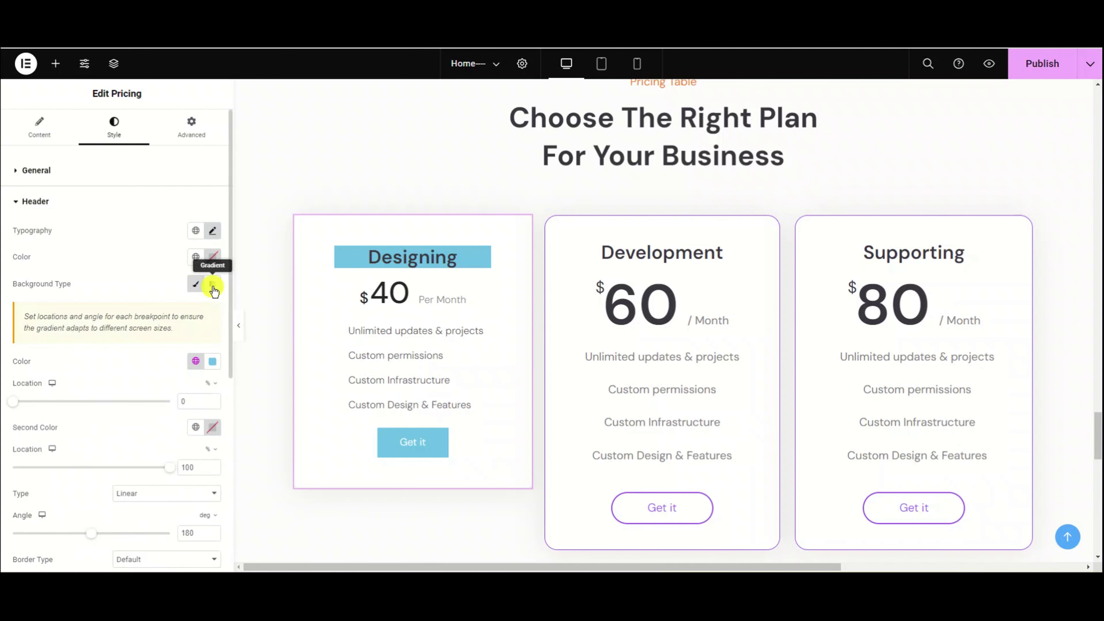
{"action": "left_click", "coordinate": [211, 429]}
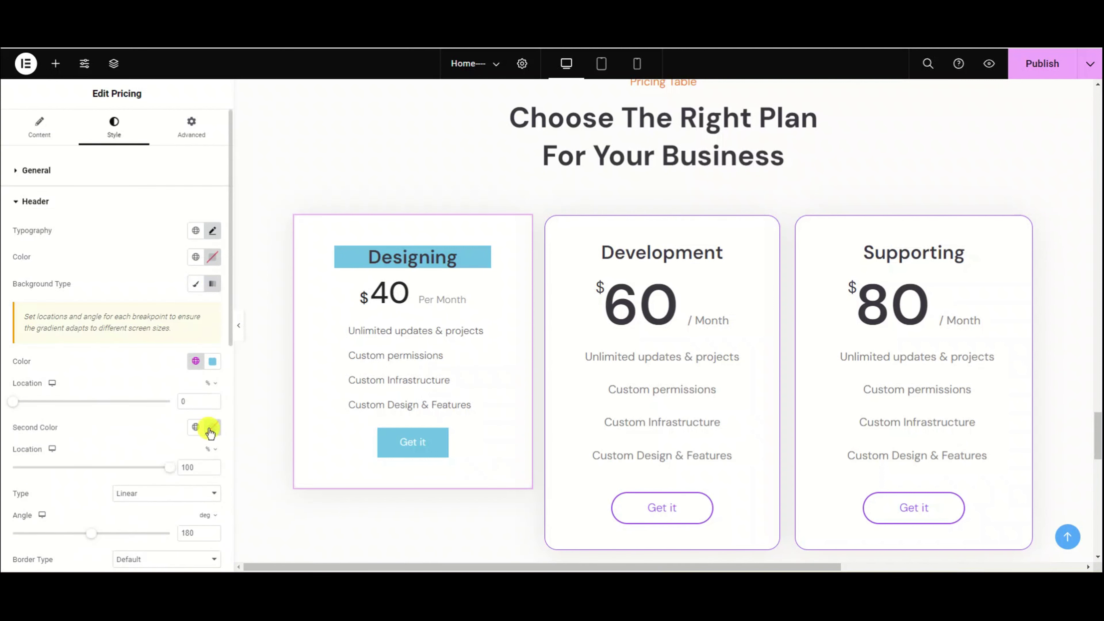
{"action": "left_click_drag", "start_coordinate": [194, 303], "coordinate": [180, 264]}
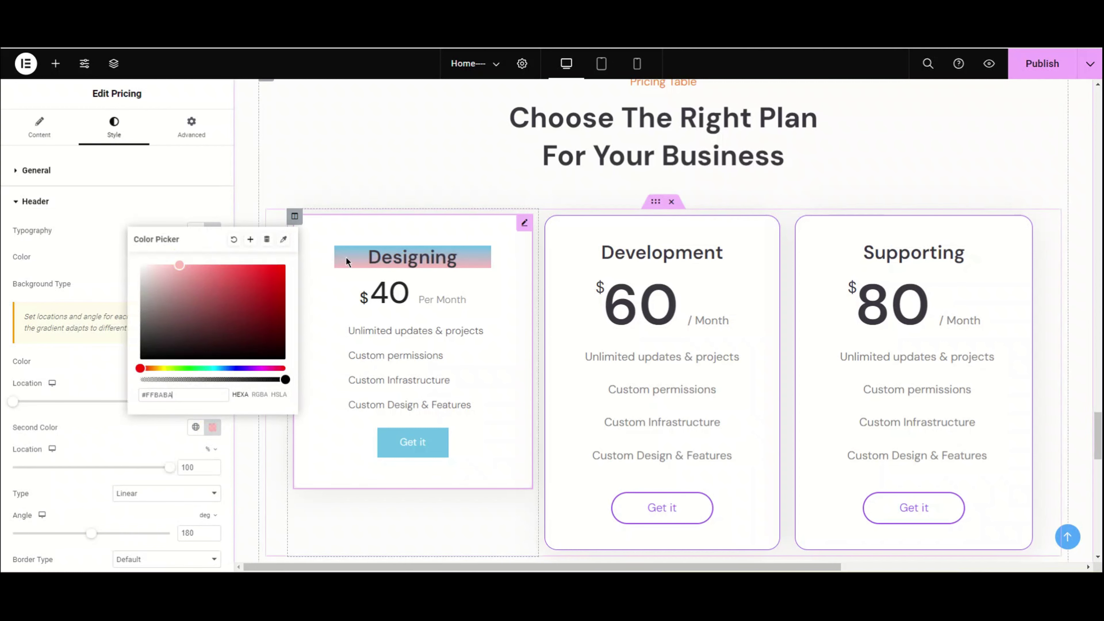
{"action": "left_click", "coordinate": [233, 240]}
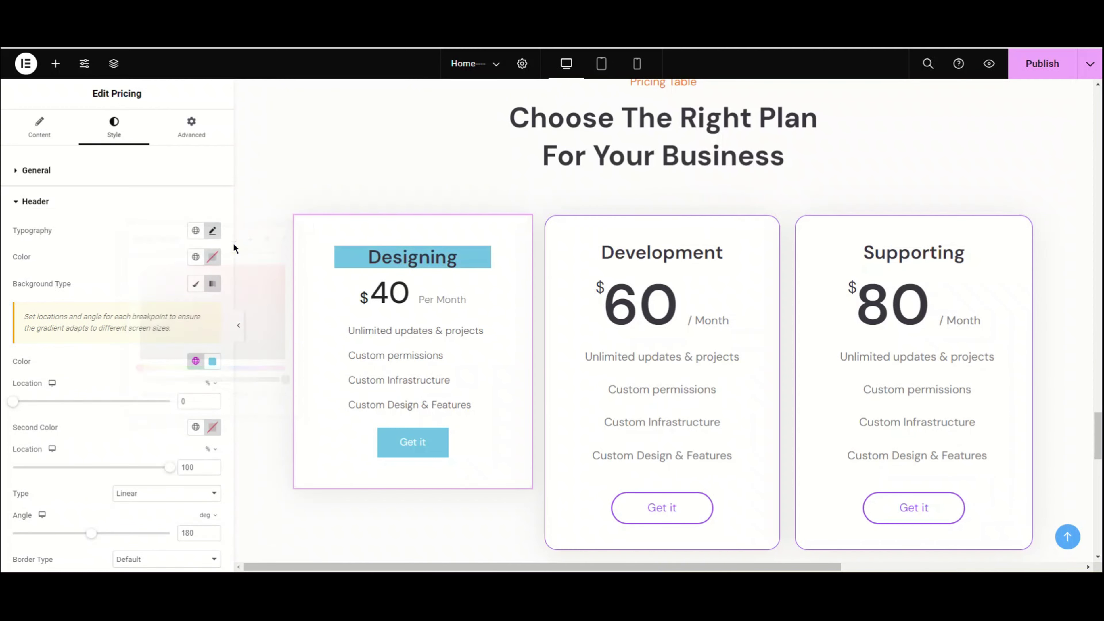
{"action": "left_click", "coordinate": [211, 289]}
Try a padding of 10 px on all sides of the header and clear it again
{"action": "left_click", "coordinate": [84, 378]}
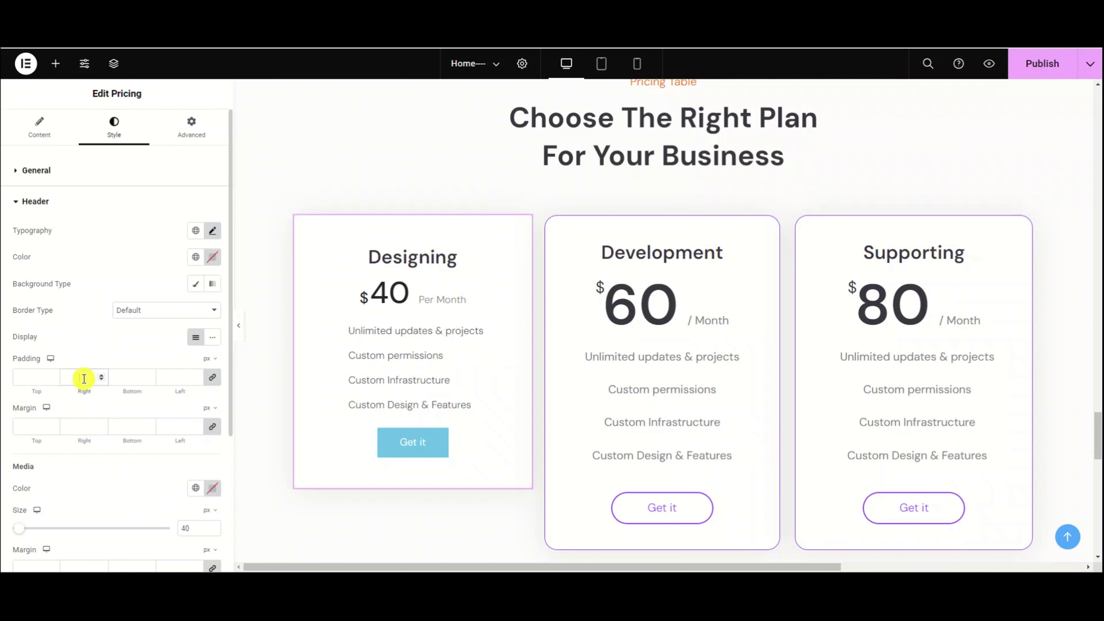
{"action": "type", "text": "10"}
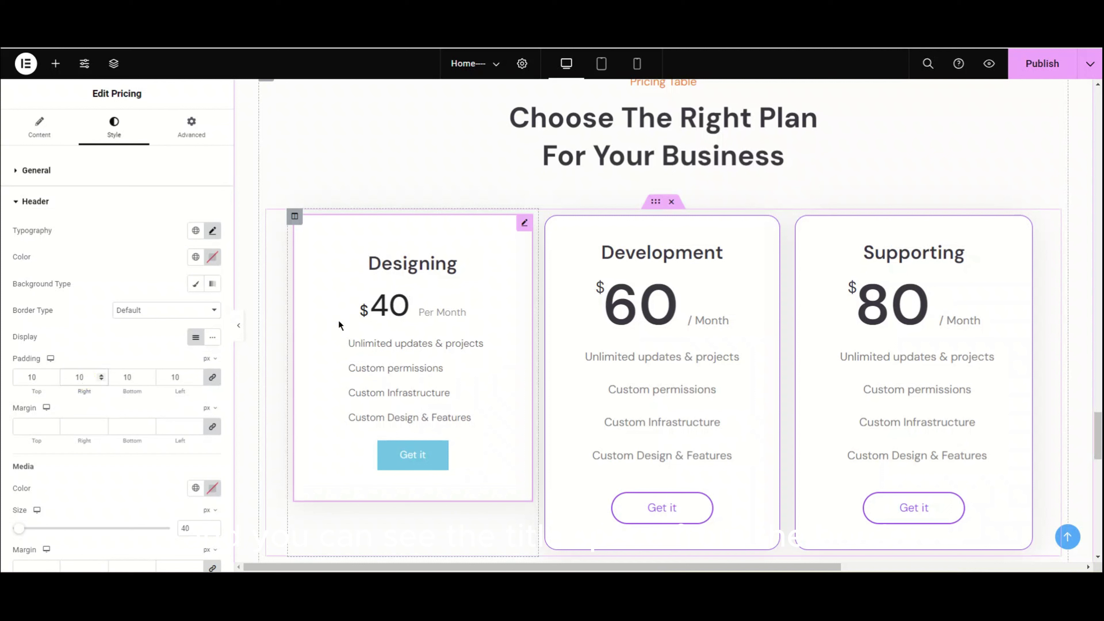
{"action": "key", "text": "BackSpace"}
{"action": "key", "text": "BackSpace"}
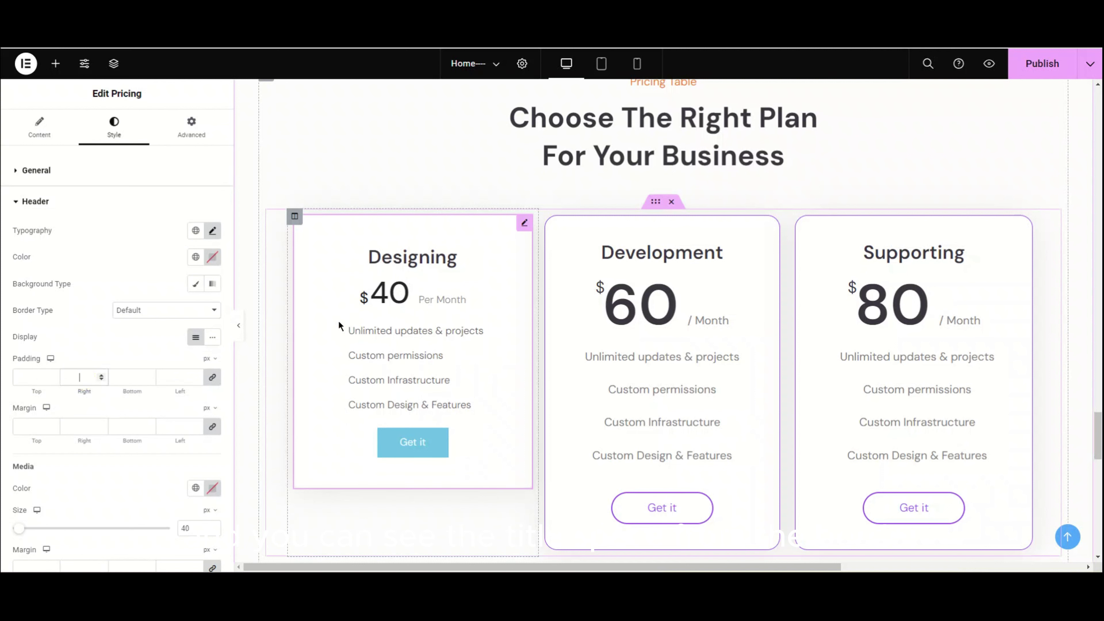
Try header margins of 10 px and 20 px on all sides, and clear the margin again
{"action": "left_click", "coordinate": [139, 426]}
{"action": "type", "text": "10"}
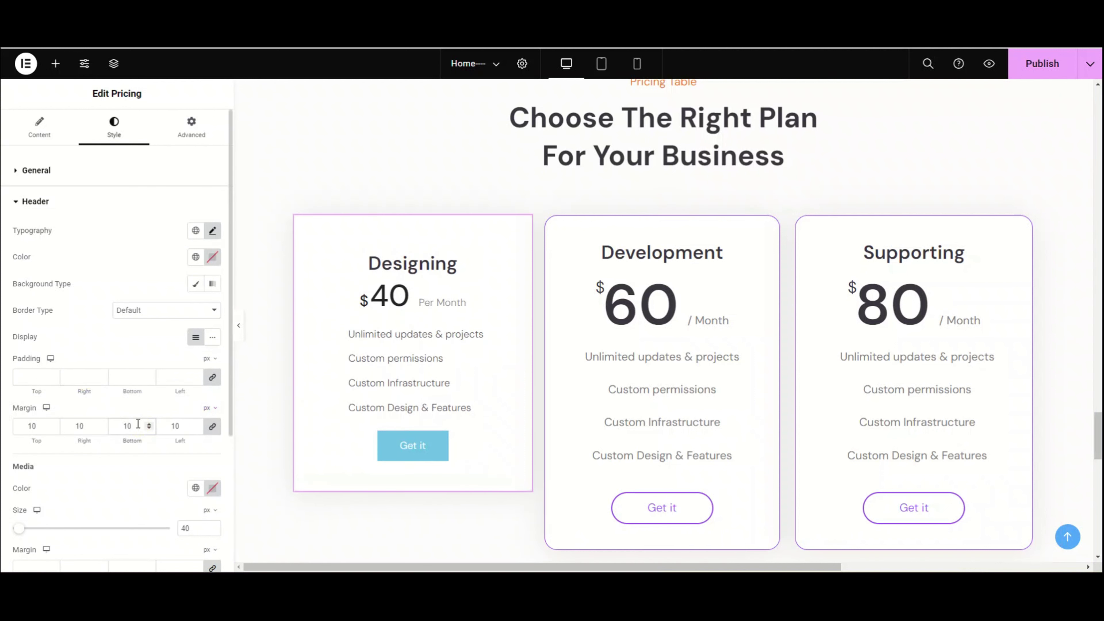
{"action": "key", "text": "BackSpace"}
{"action": "key", "text": "BackSpace"}
{"action": "type", "text": "20"}
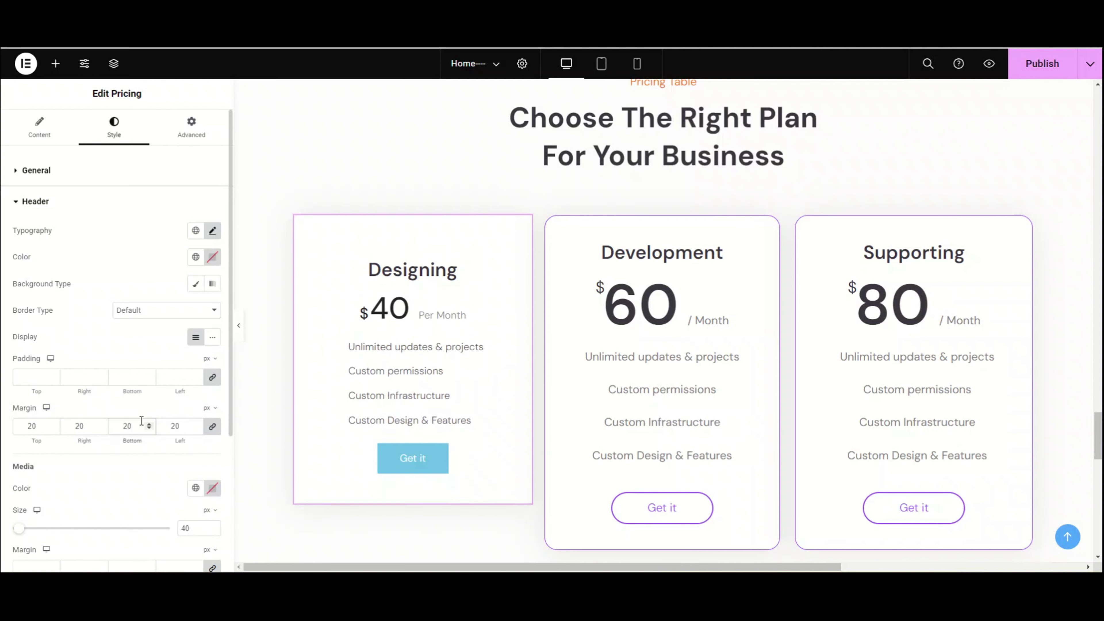
{"action": "key", "text": "BackSpace"}
{"action": "key", "text": "BackSpace"}
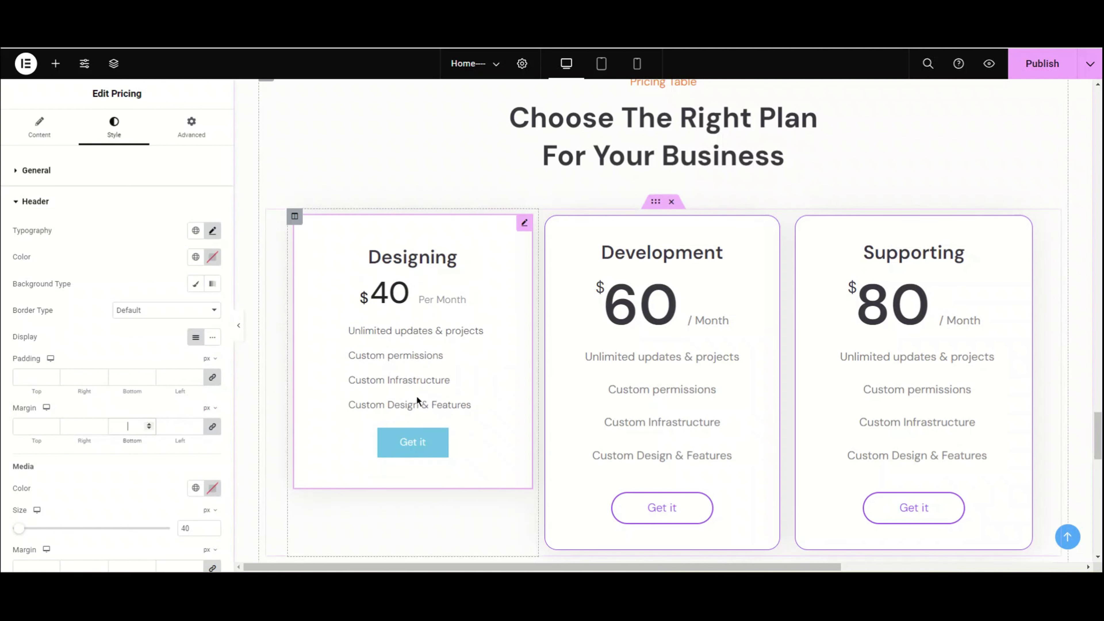
Set the header media's size to 60 px and its margin to 20 px on all sides, and close the header style settings
{"action": "scroll", "coordinate": [147, 424], "scroll_direction": "down", "scroll_amount": 4}
{"action": "left_click", "coordinate": [127, 394]}
{"action": "type", "text": "20"}
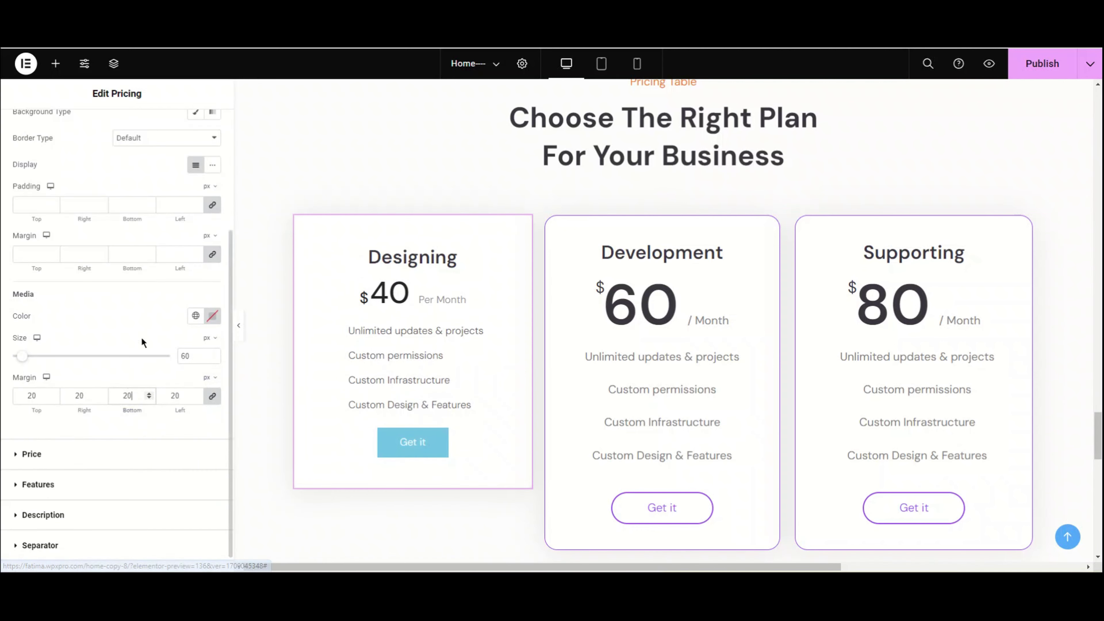
{"action": "scroll", "coordinate": [78, 265], "scroll_direction": "up", "scroll_amount": 4}
{"action": "left_click", "coordinate": [57, 206]}
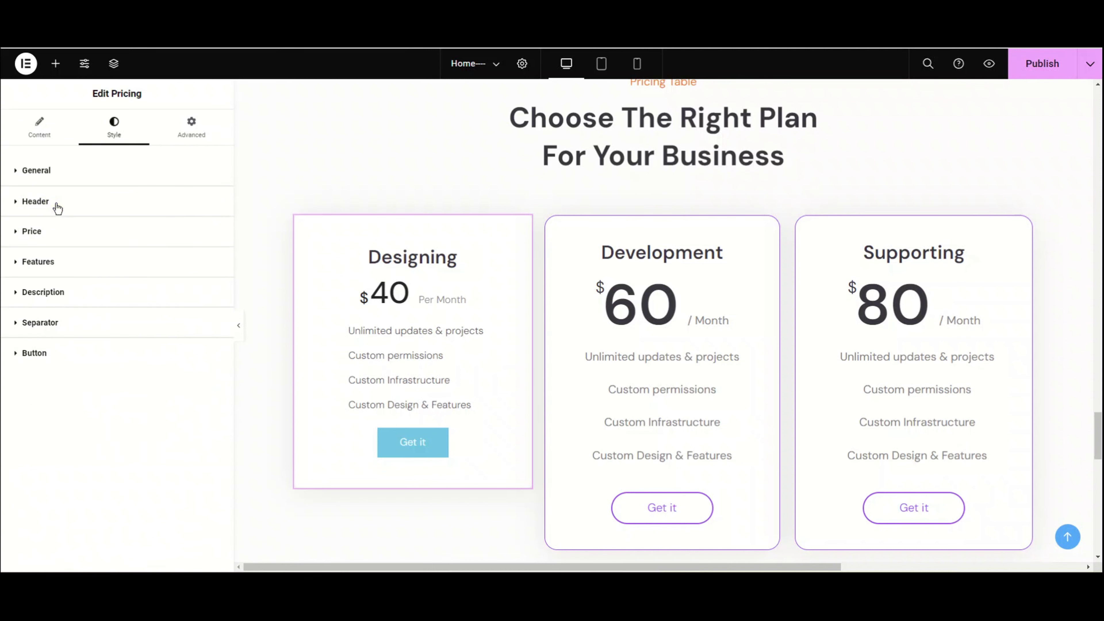
Try the stacked layout for the Designing card's price and return it to Inline
{"action": "left_click", "coordinate": [59, 240]}
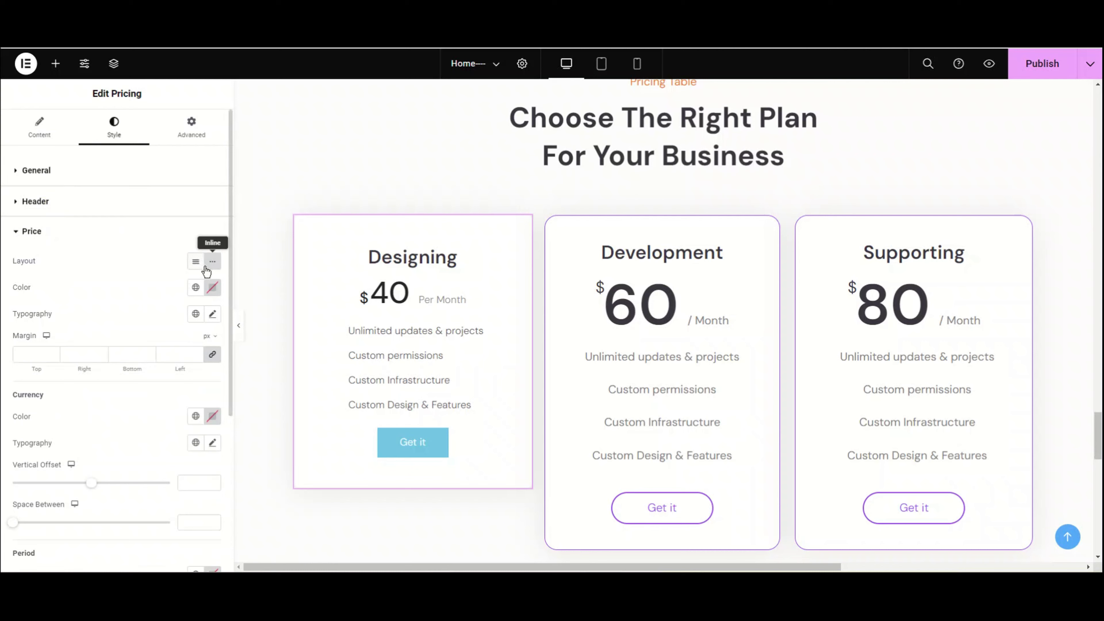
{"action": "left_click", "coordinate": [197, 262]}
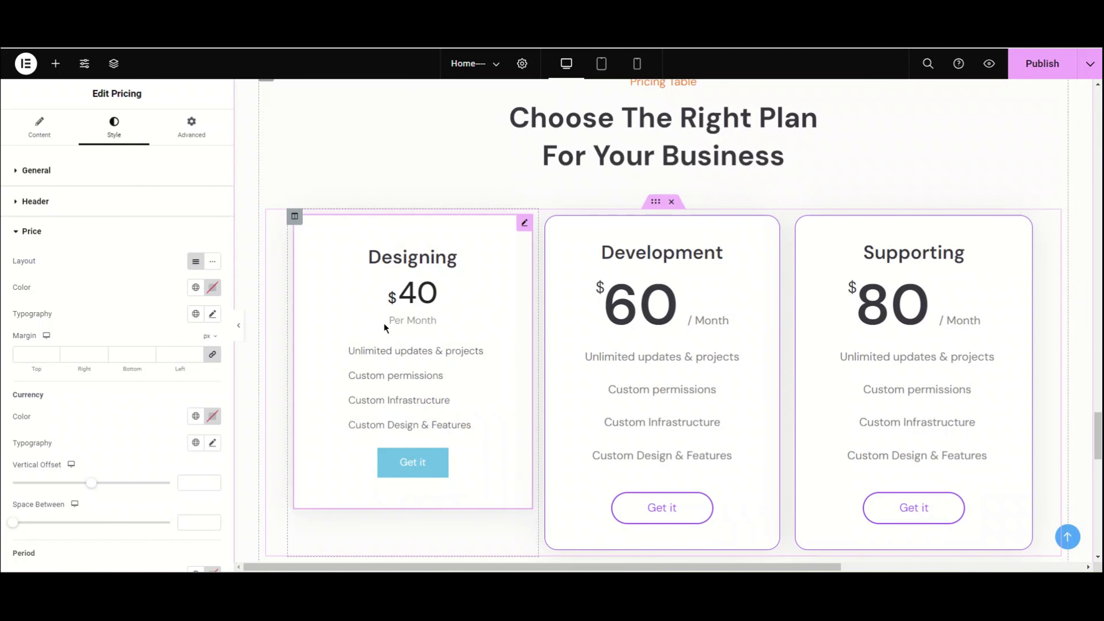
{"action": "left_click", "coordinate": [212, 261]}
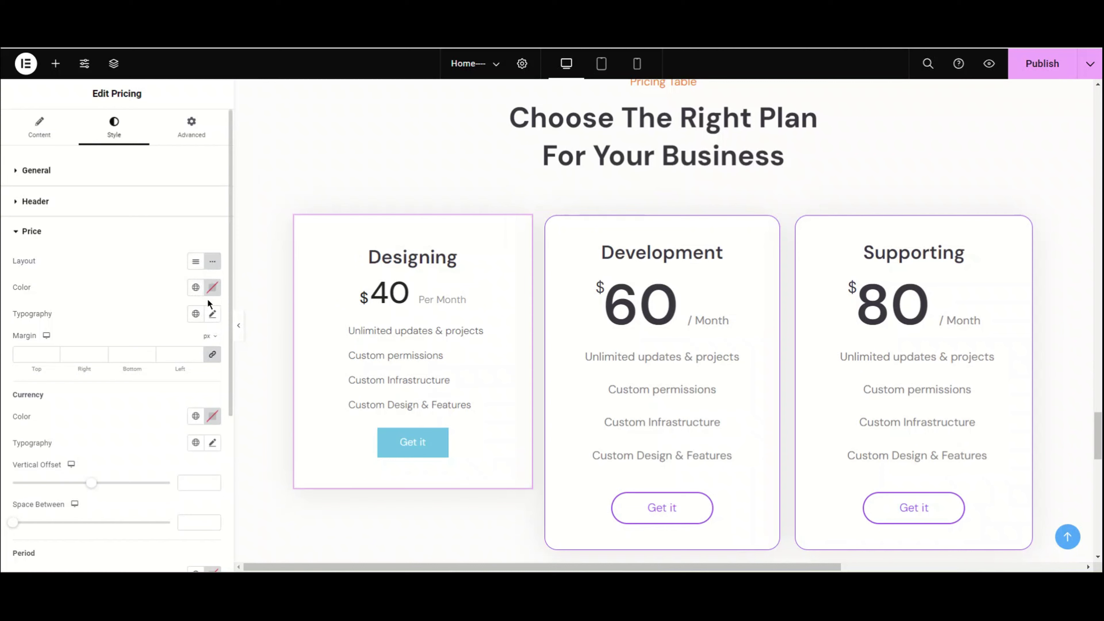
Try the light blue global colour on the Designing card's price, and set it to the dark grey global colour instead
{"action": "left_click", "coordinate": [213, 288]}
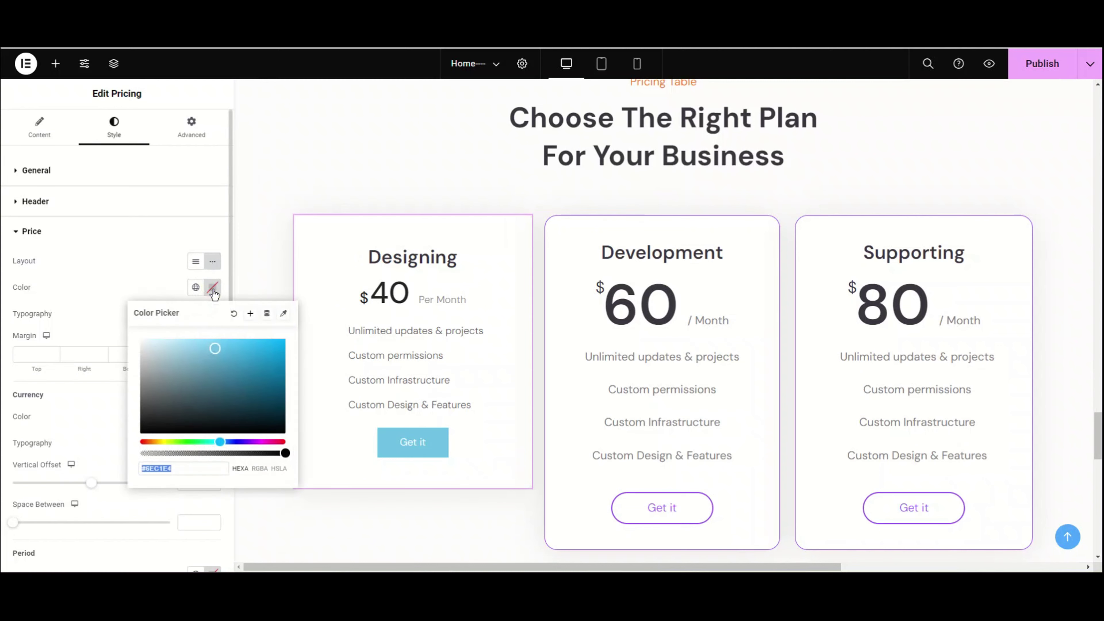
{"action": "left_click", "coordinate": [196, 288]}
{"action": "left_click", "coordinate": [157, 344]}
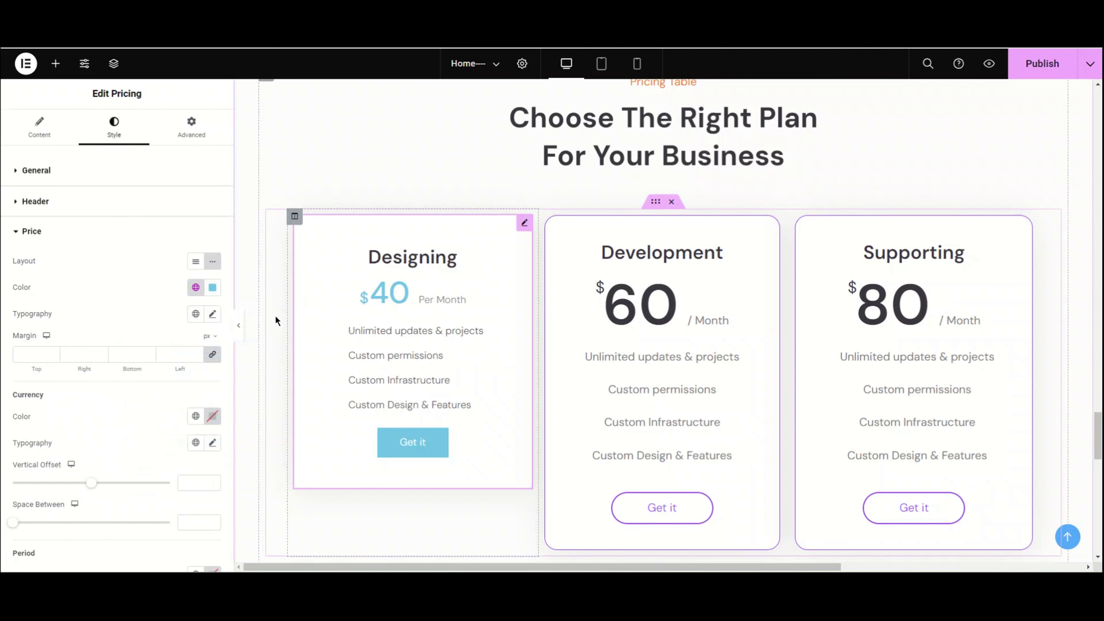
{"action": "left_click", "coordinate": [196, 288]}
{"action": "left_click", "coordinate": [136, 370]}
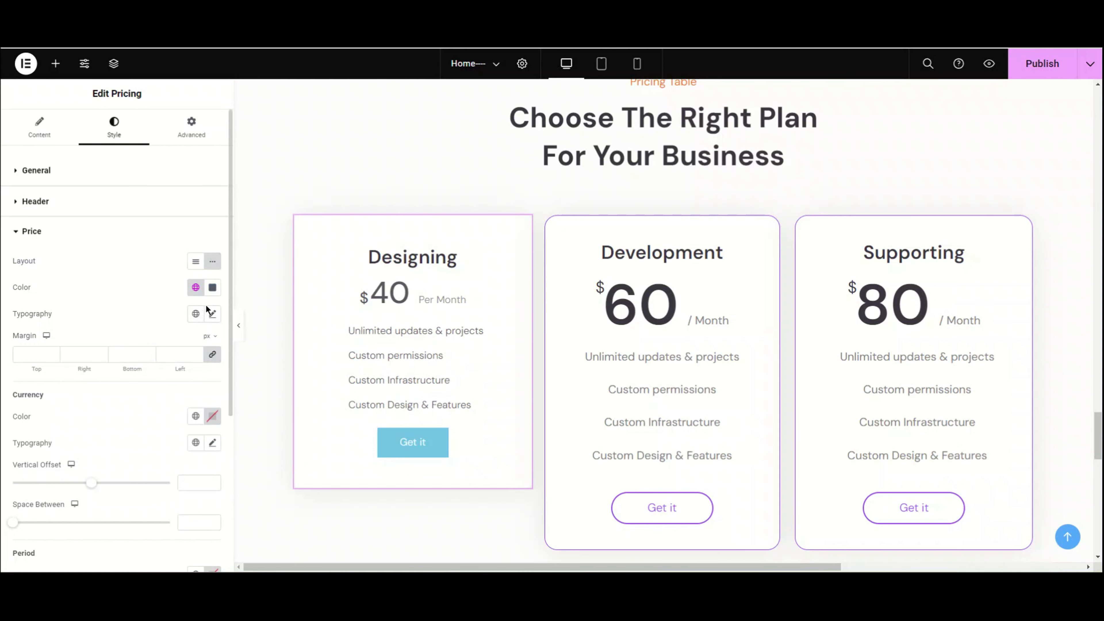
Set the Designing card's price typography to the DM Sans family at a size of 88 px
{"action": "left_click", "coordinate": [213, 315]}
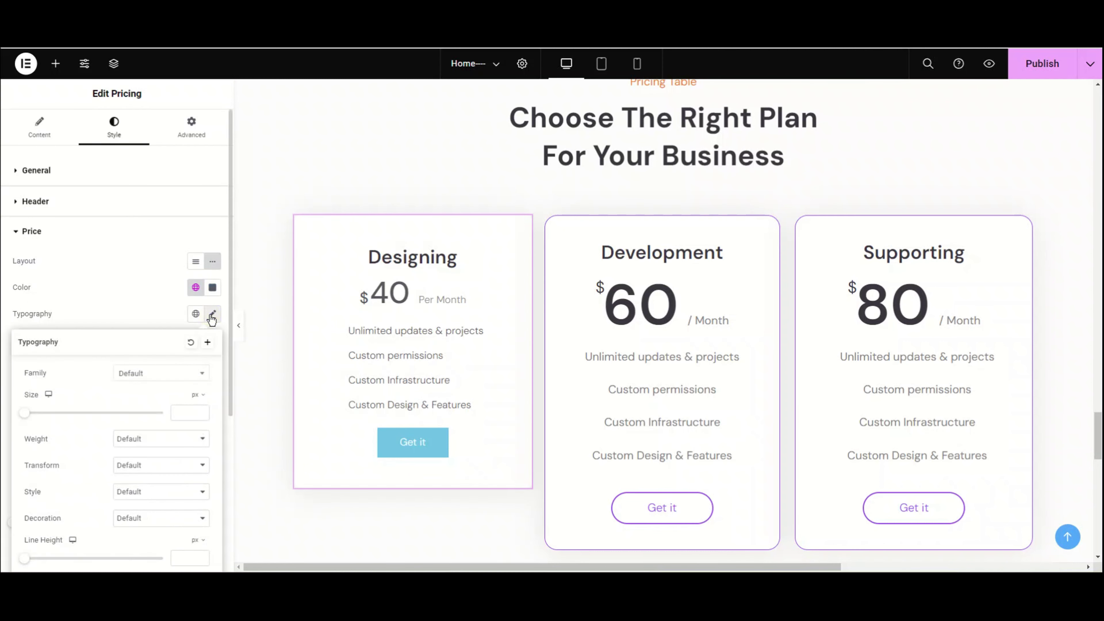
{"action": "left_click", "coordinate": [136, 374]}
{"action": "type", "text": "d"}
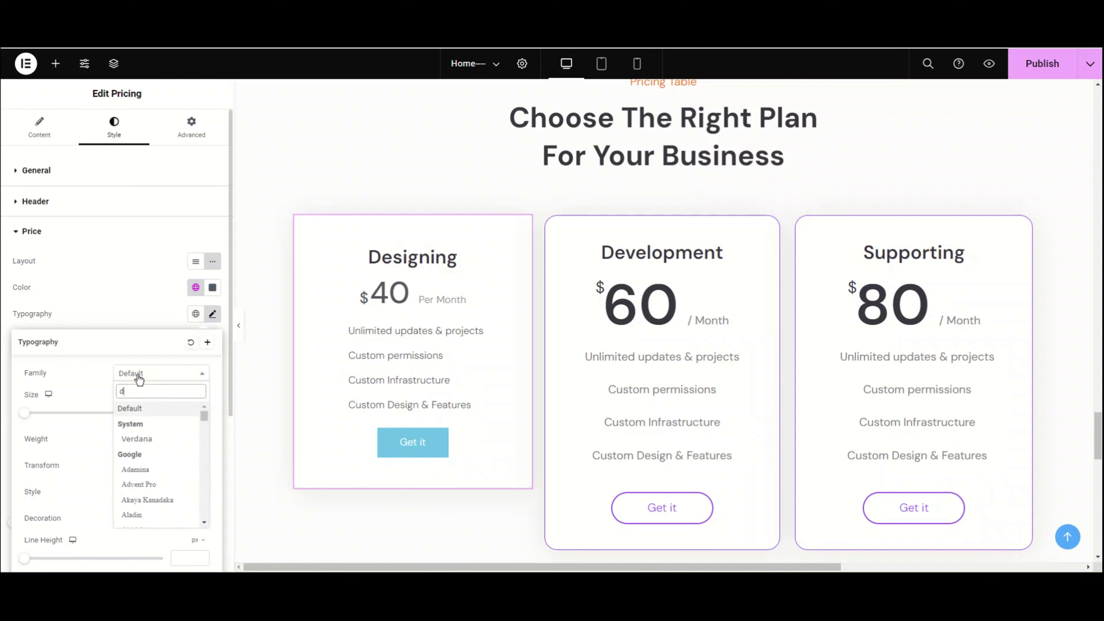
{"action": "type", "text": "m sa"}
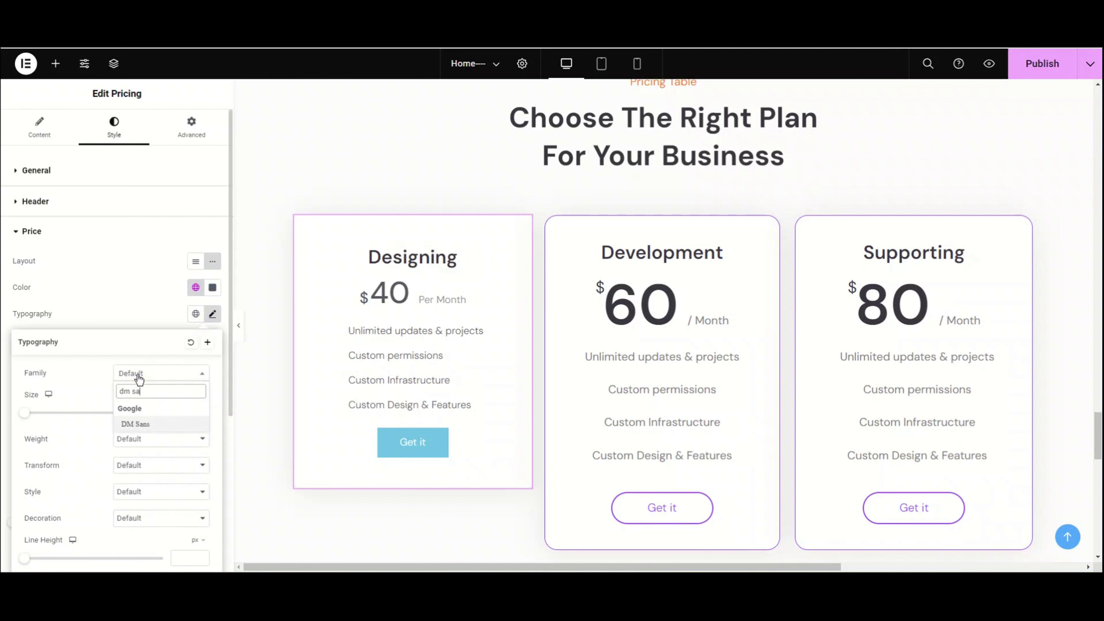
{"action": "left_click", "coordinate": [166, 425]}
{"action": "left_click_drag", "start_coordinate": [25, 407], "coordinate": [84, 407]}
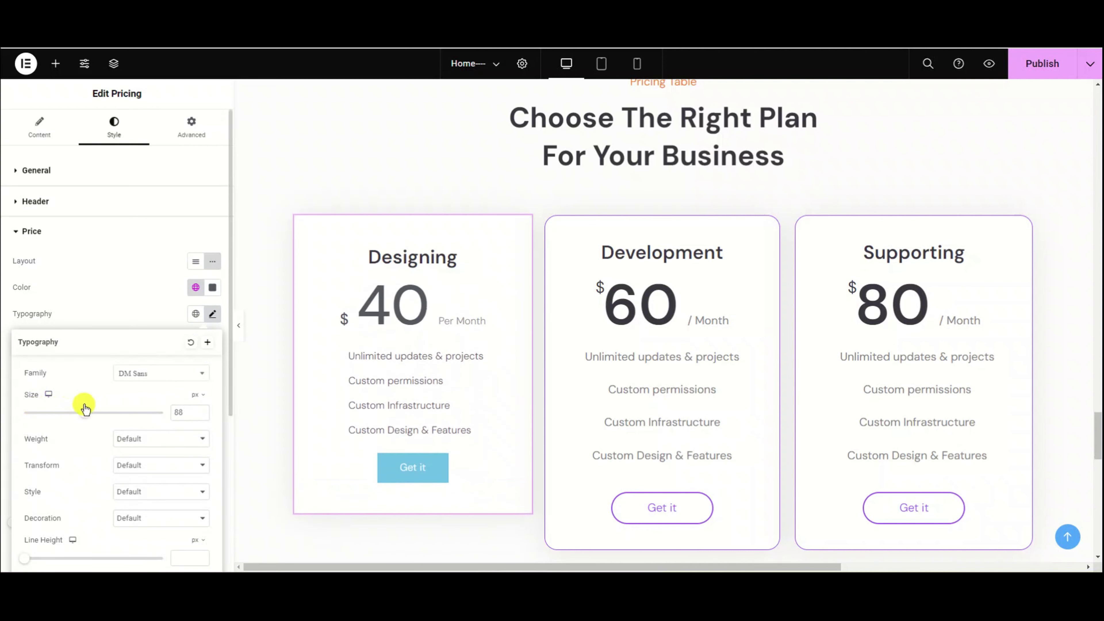
Set the Designing card's price typography to a size of 90 px and a weight of 600 (Semi Bold)
{"action": "left_click", "coordinate": [187, 412]}
{"action": "type", "text": "90"}
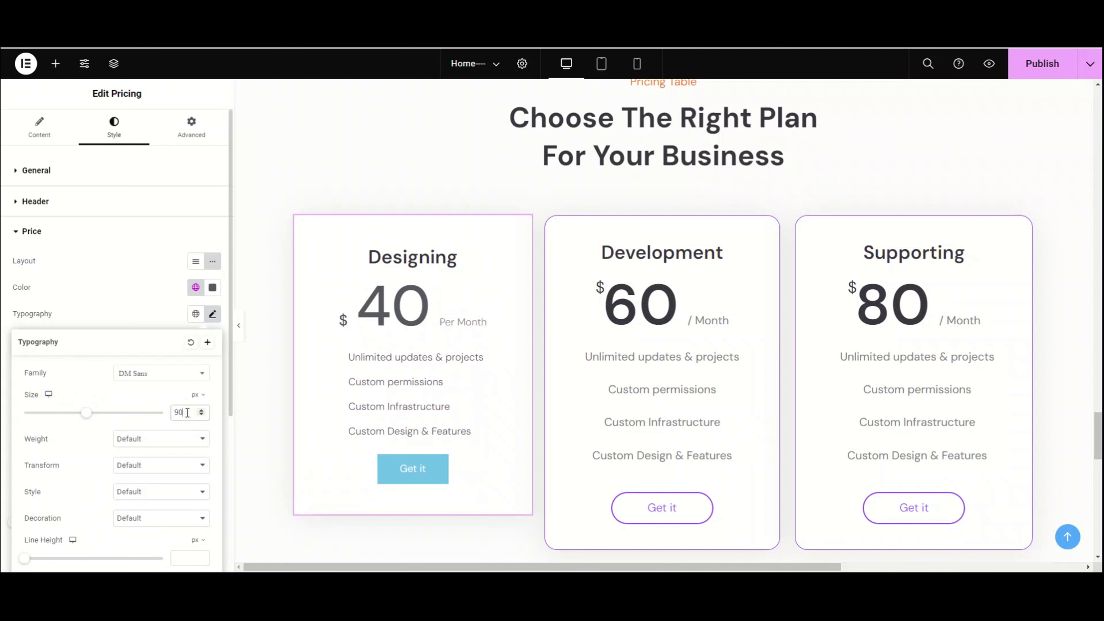
{"action": "left_click", "coordinate": [191, 441]}
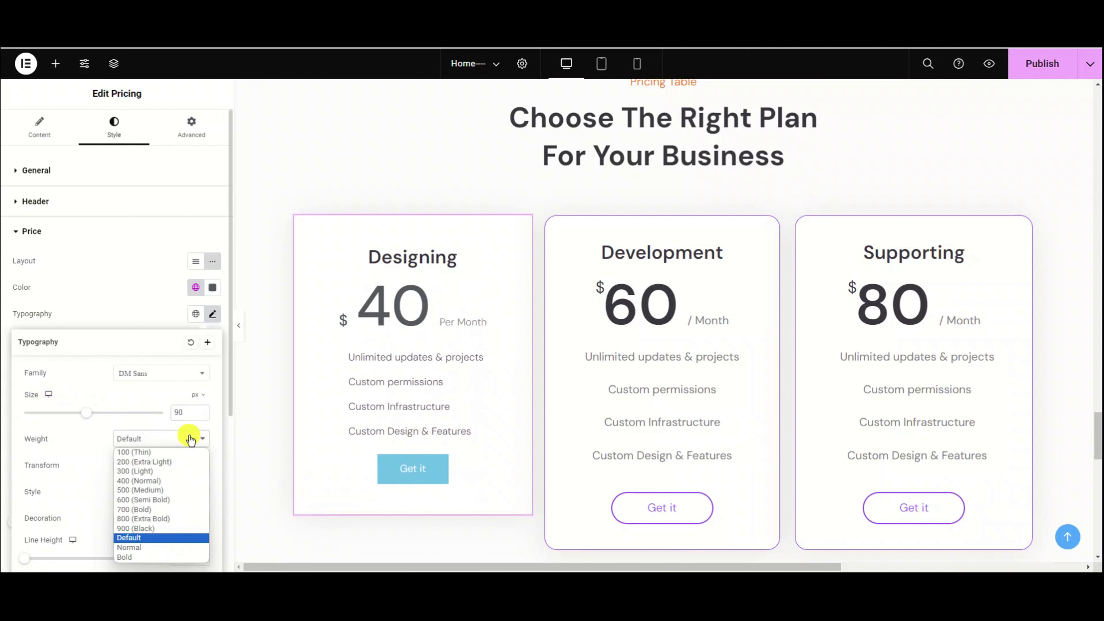
{"action": "left_click", "coordinate": [158, 481]}
{"action": "left_click", "coordinate": [165, 446]}
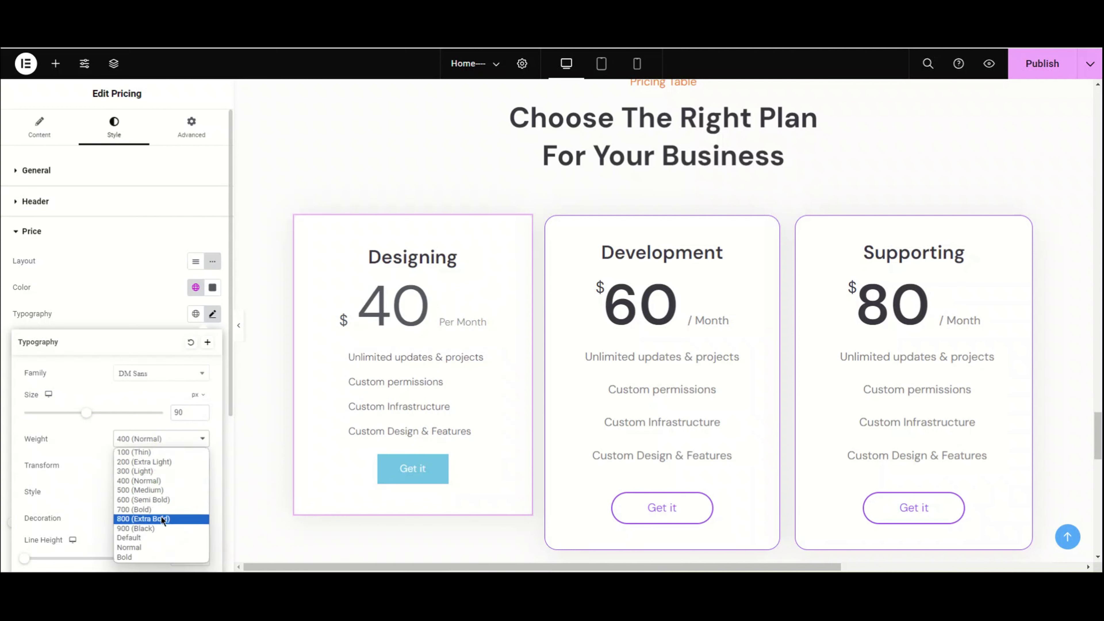
{"action": "left_click", "coordinate": [159, 500]}
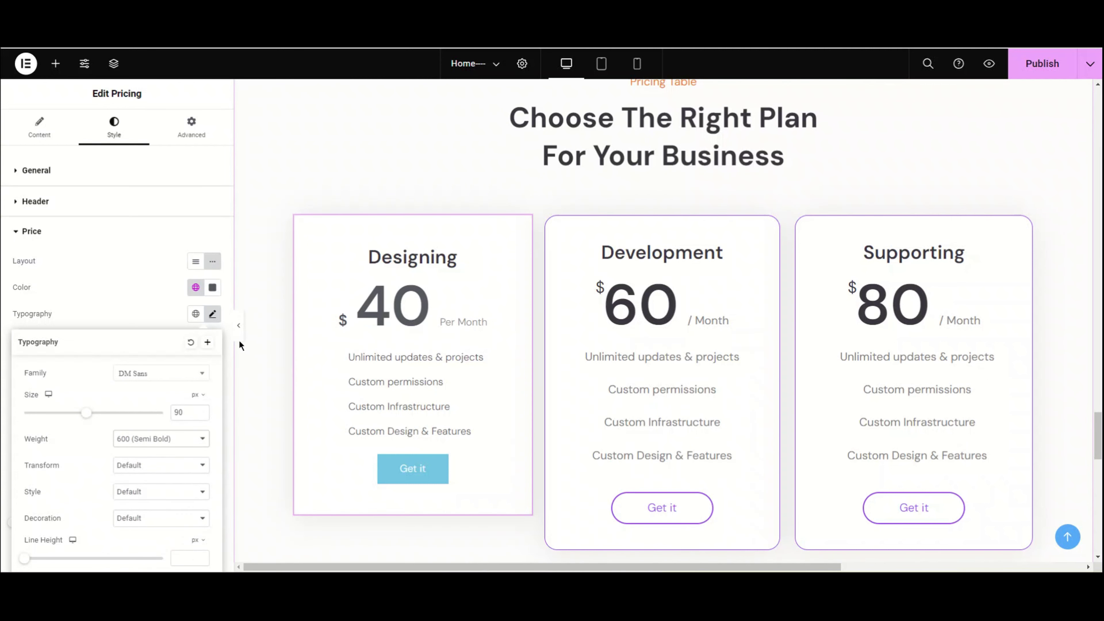
{"action": "left_click", "coordinate": [174, 321]}
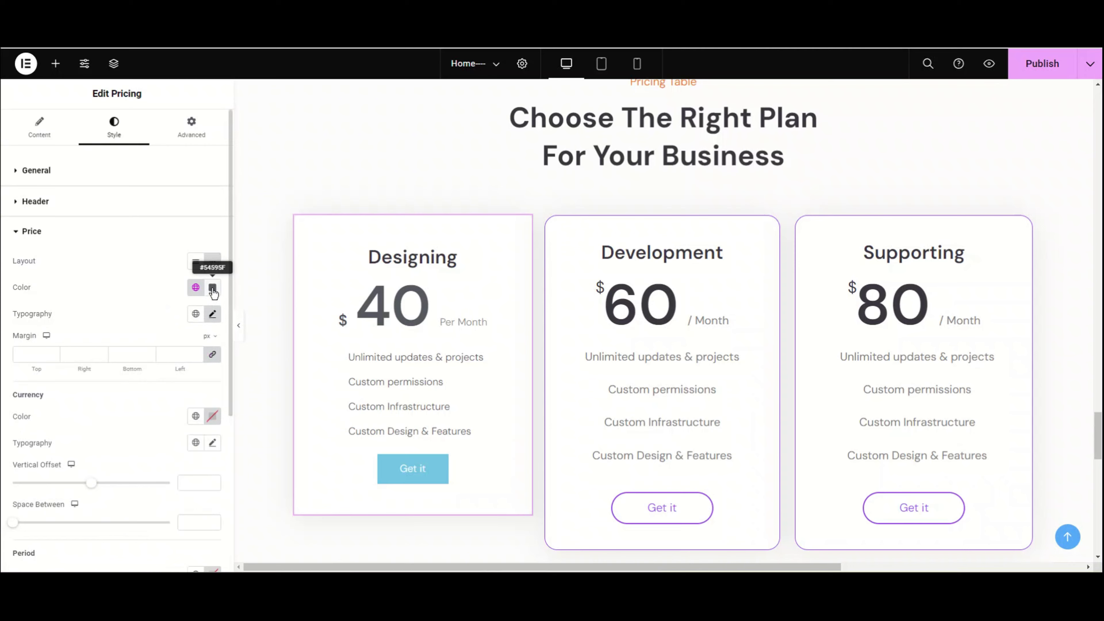
Set the Designing card's price colour to the "Price Black colour" global colour, #3A373E
{"action": "left_click", "coordinate": [213, 288]}
{"action": "left_click", "coordinate": [196, 287]}
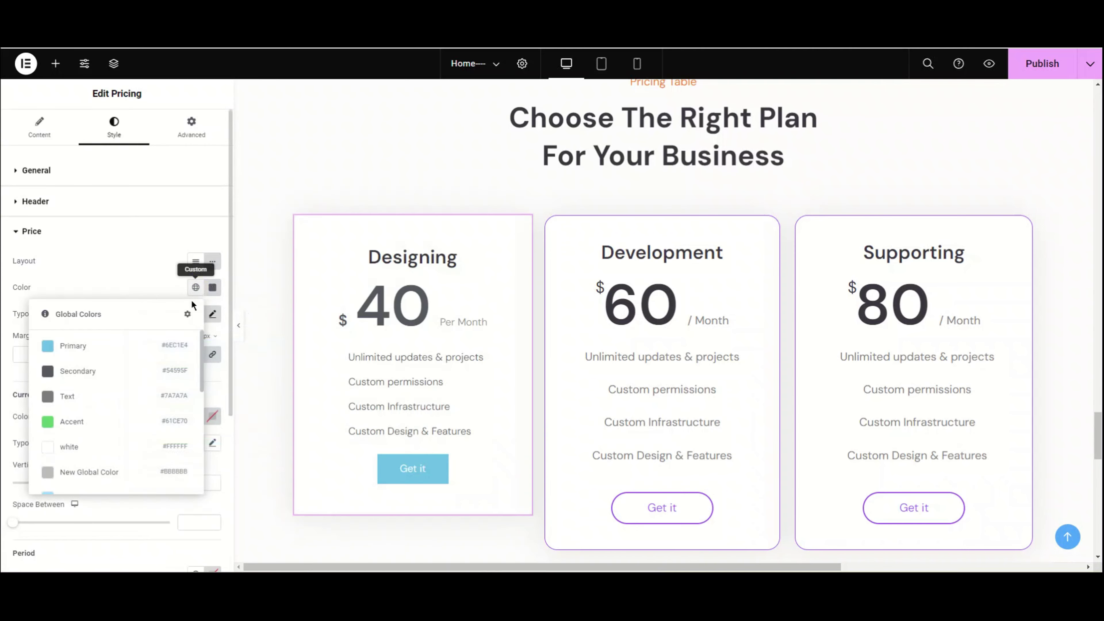
{"action": "scroll", "coordinate": [99, 475], "scroll_direction": "down", "scroll_amount": 6}
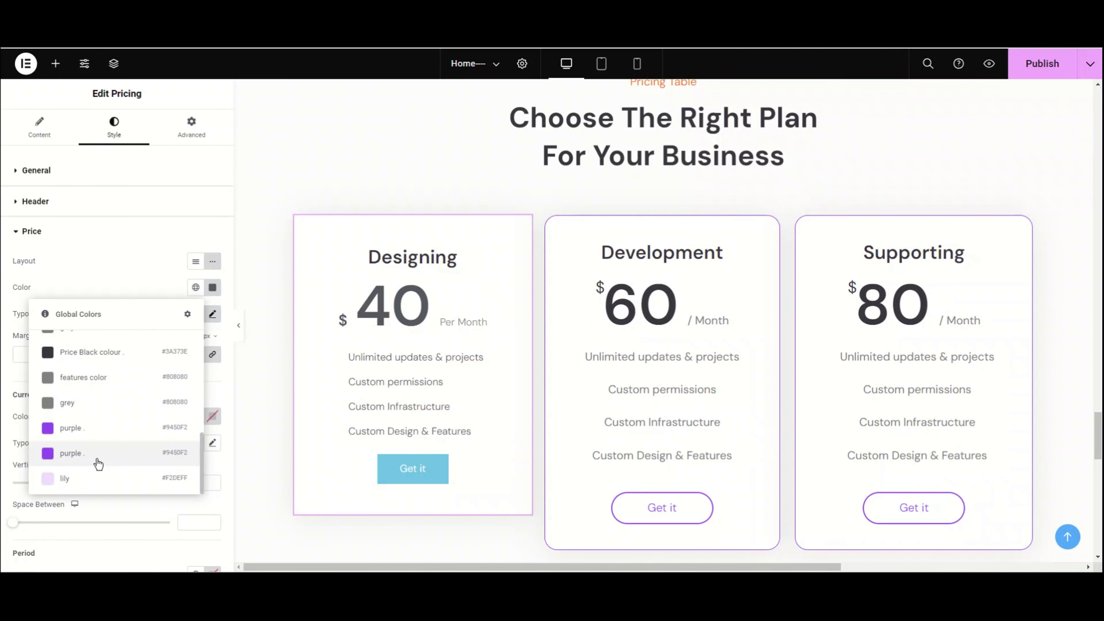
{"action": "left_click", "coordinate": [100, 353]}
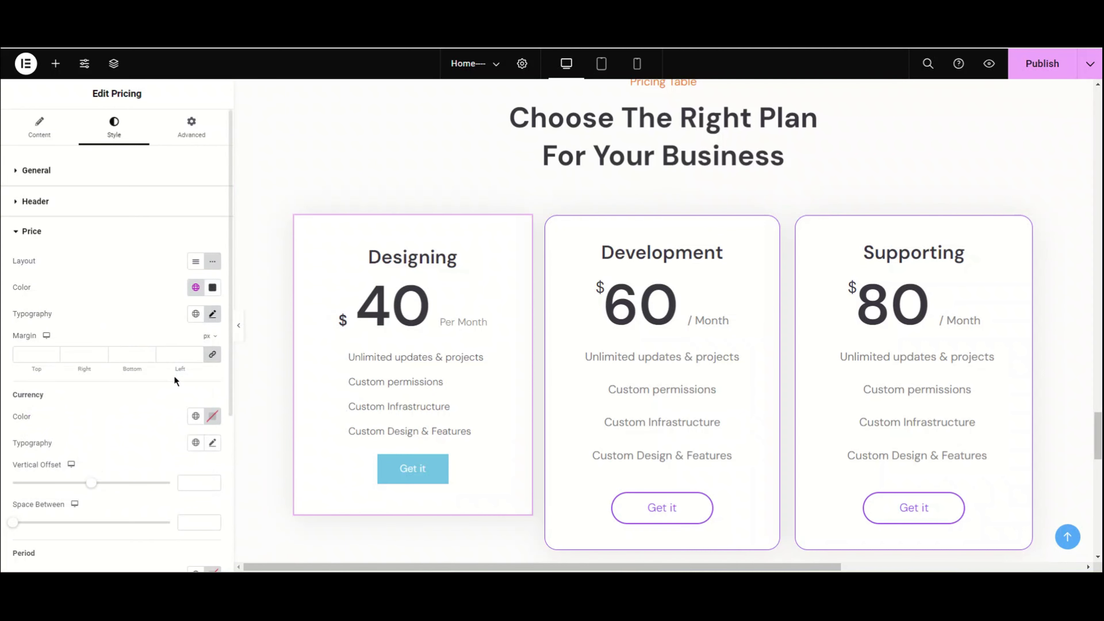
Try a 20 px margin on all sides of the Designing card's price, and clear it again
{"action": "left_click", "coordinate": [134, 361]}
{"action": "type", "text": "20"}
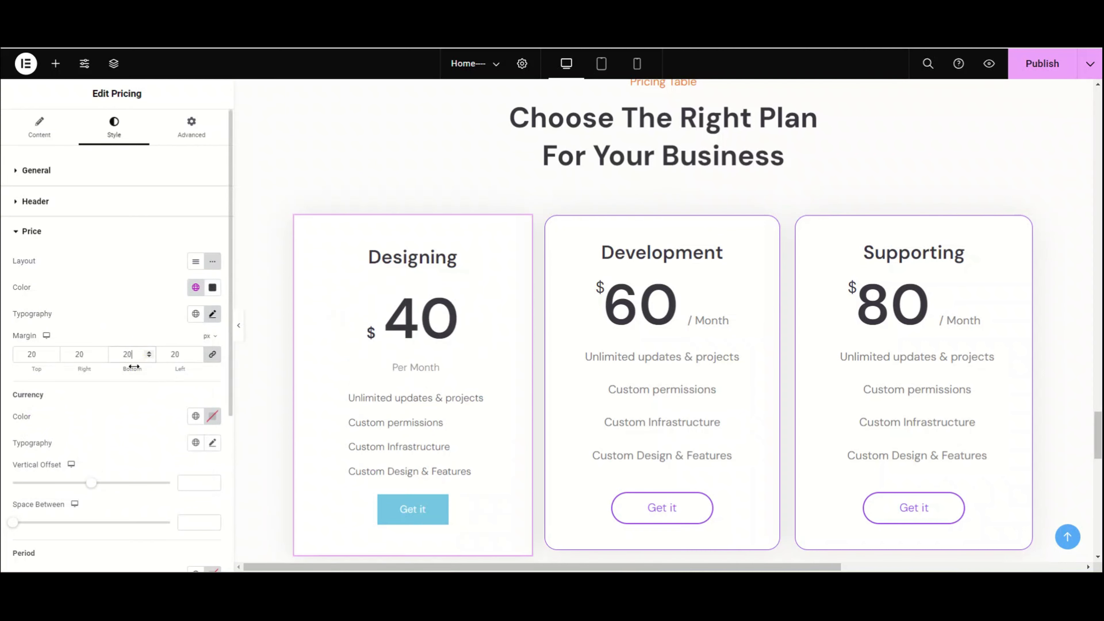
{"action": "key", "text": "BackSpace"}
{"action": "key", "text": "BackSpace"}
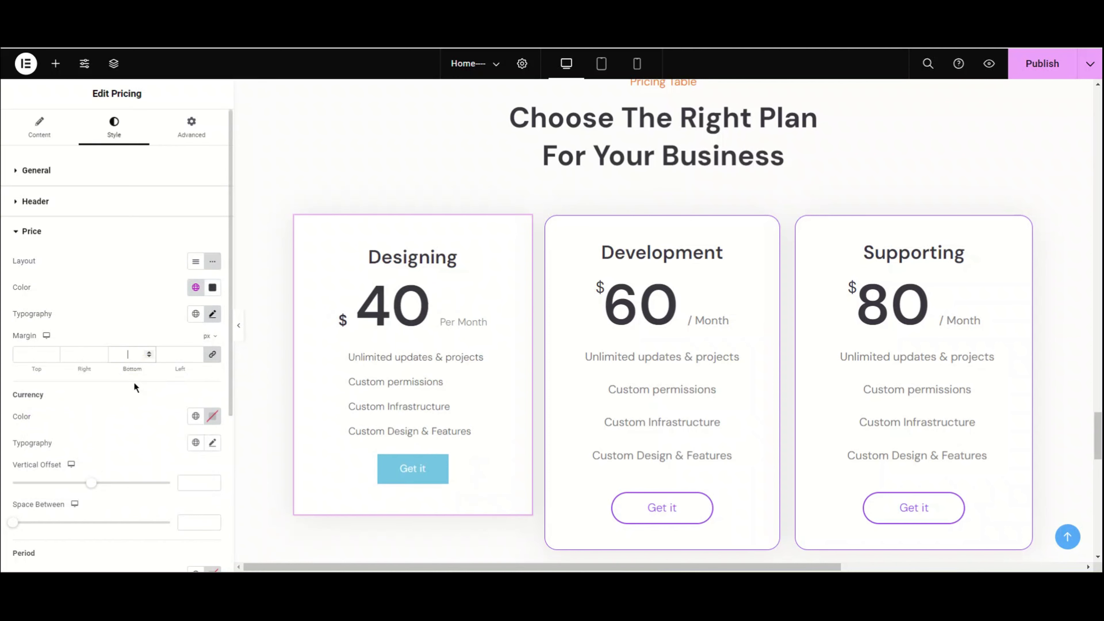
Try the Primary global colour on the Designing card's currency symbol, and set it to a dark grey global colour instead
{"action": "scroll", "coordinate": [134, 383], "scroll_direction": "down", "scroll_amount": 4}
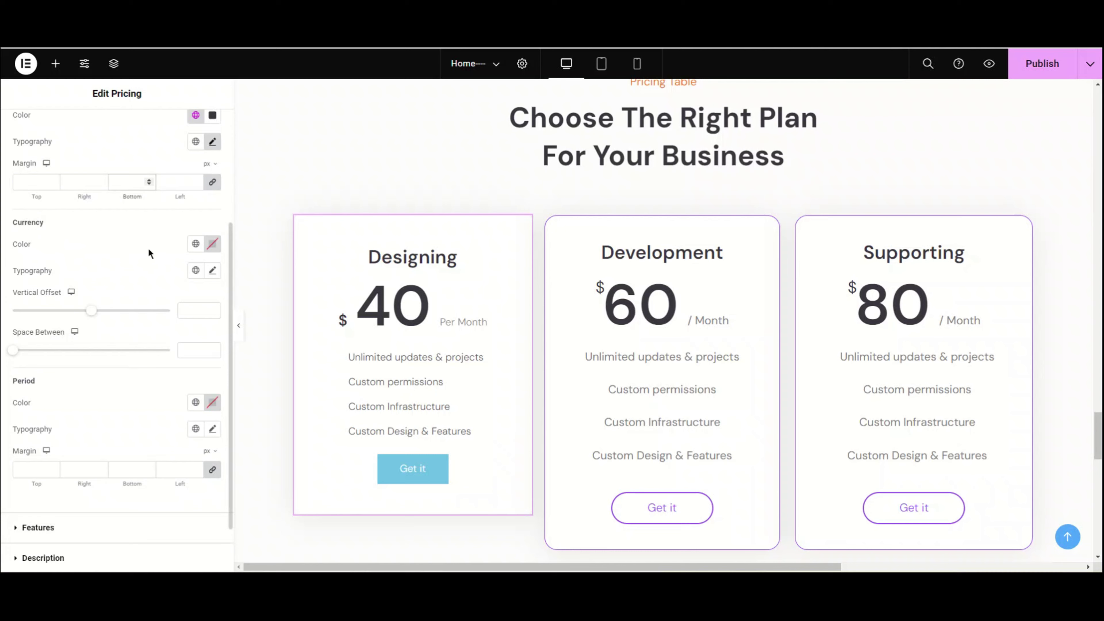
{"action": "left_click", "coordinate": [196, 244]}
{"action": "left_click", "coordinate": [131, 302]}
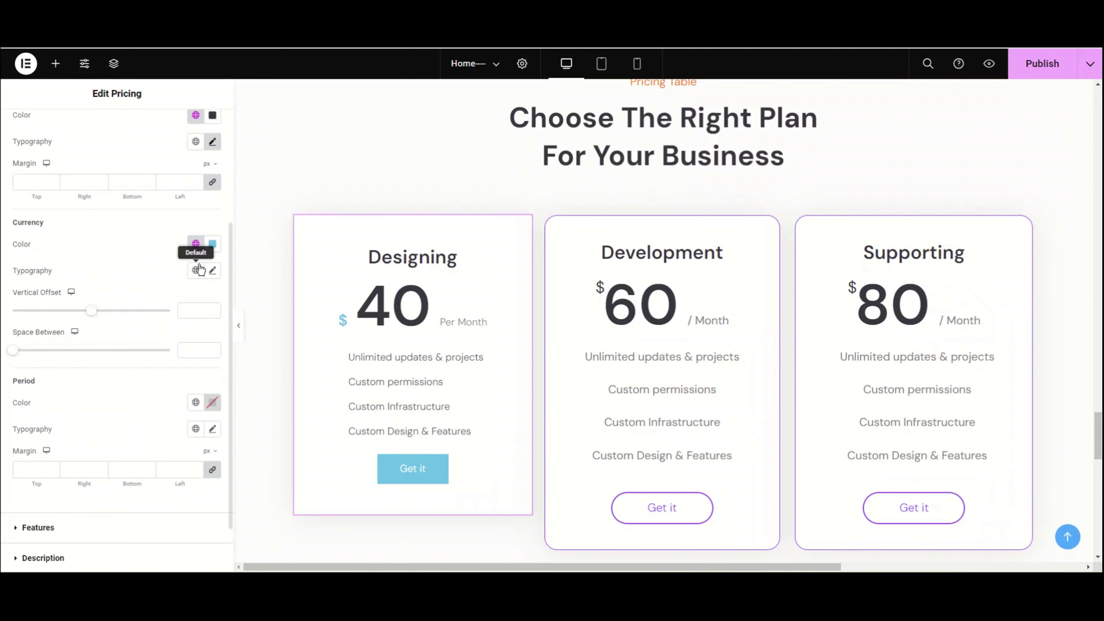
{"action": "left_click", "coordinate": [196, 243]}
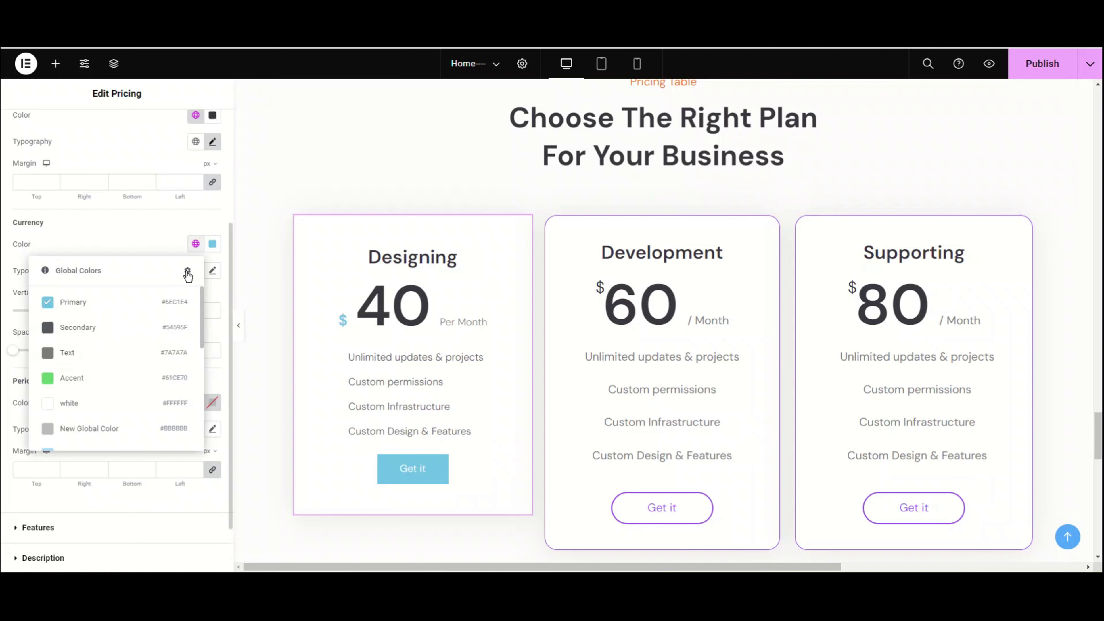
{"action": "left_click", "coordinate": [129, 353]}
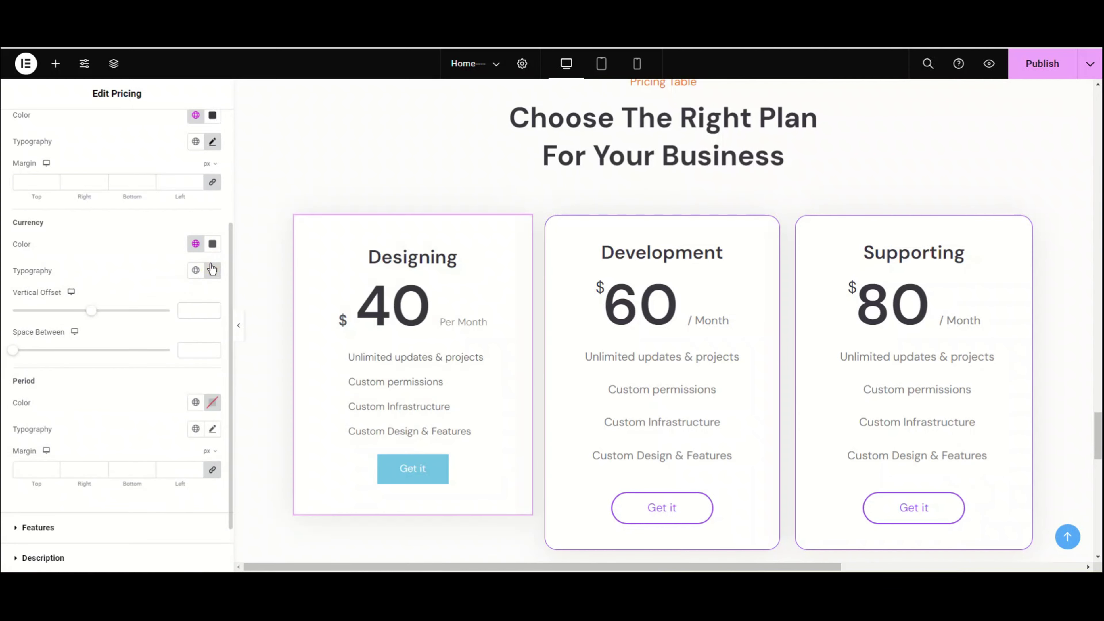
Set the currency symbol's vertical offset to -50 and its space between to -25
{"action": "left_click_drag", "start_coordinate": [90, 312], "coordinate": [52, 331]}
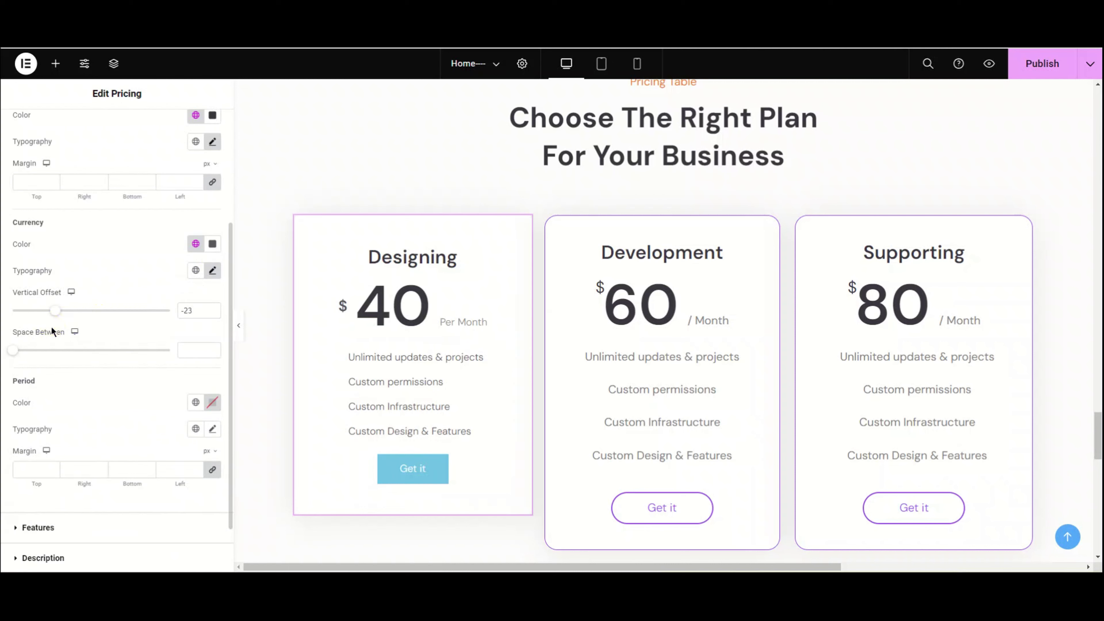
{"action": "left_click", "coordinate": [197, 311]}
{"action": "left_click", "coordinate": [197, 312]}
{"action": "type", "text": "-50"}
{"action": "mouse_move", "coordinate": [13, 350]}
{"action": "left_mouse_down"}
{"action": "mouse_move", "coordinate": [40, 350]}
{"action": "mouse_move", "coordinate": [12, 352]}
{"action": "left_mouse_up"}
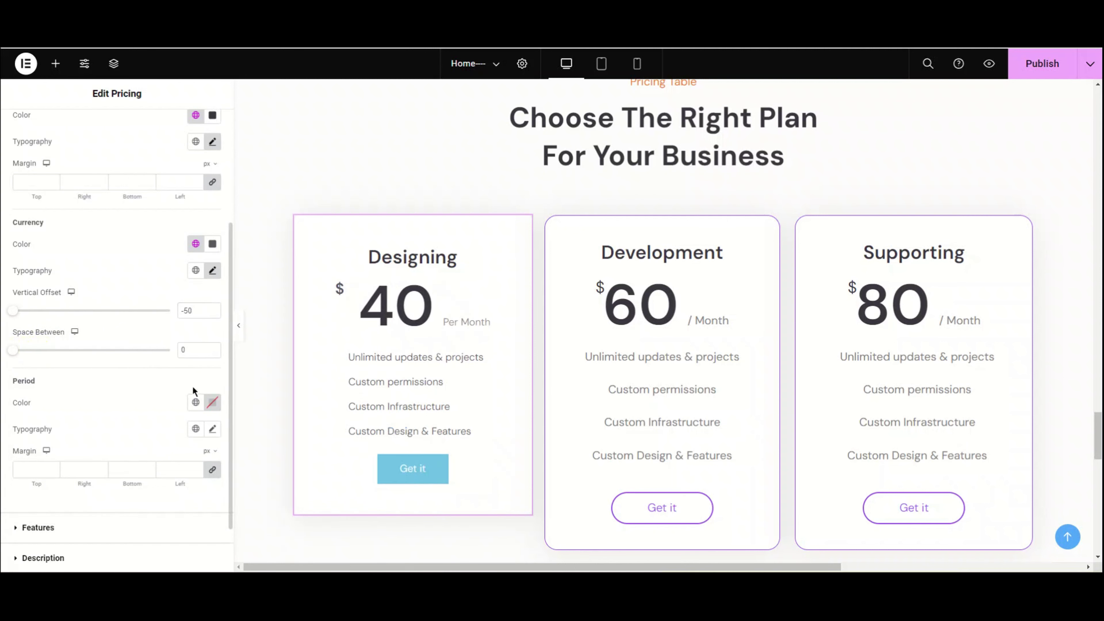
{"action": "left_click", "coordinate": [187, 351]}
{"action": "double_click", "coordinate": [187, 351]}
{"action": "type", "text": "-20"}
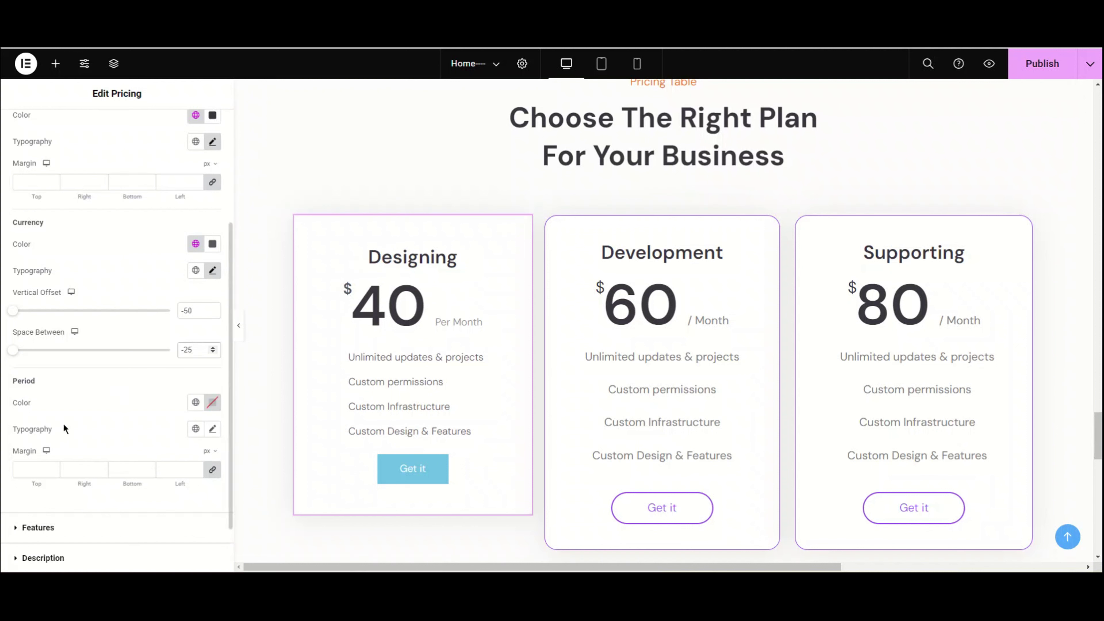
Try the Primary global colour on the Designing card's period text, and set it to the Text global colour, #7A7A7A, instead
{"action": "scroll", "coordinate": [60, 415], "scroll_direction": "down", "scroll_amount": 2}
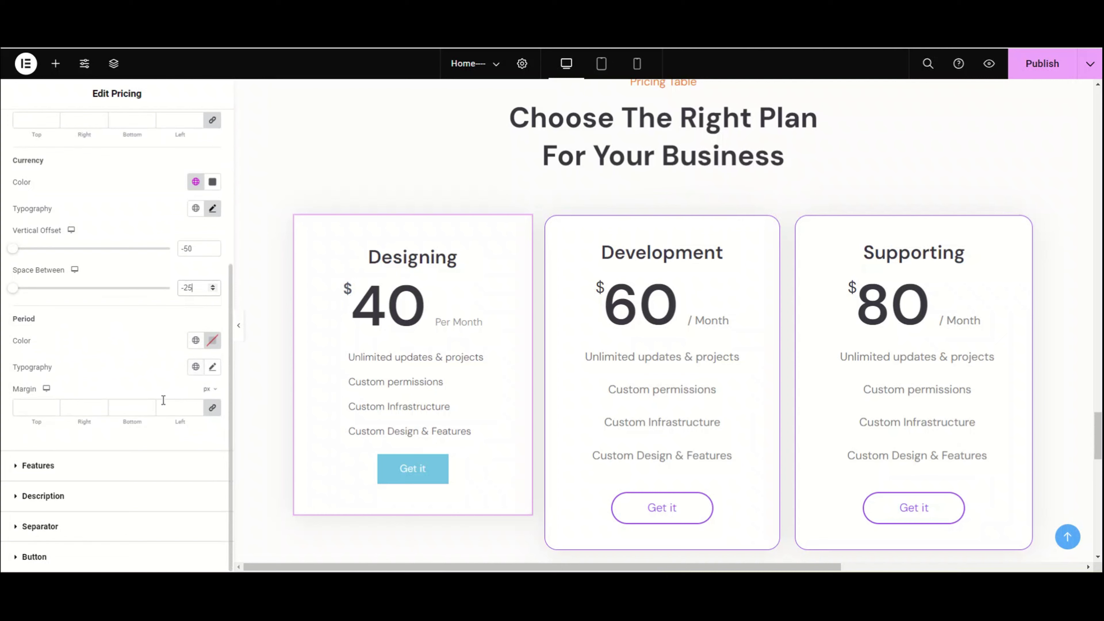
{"action": "left_click", "coordinate": [194, 341]}
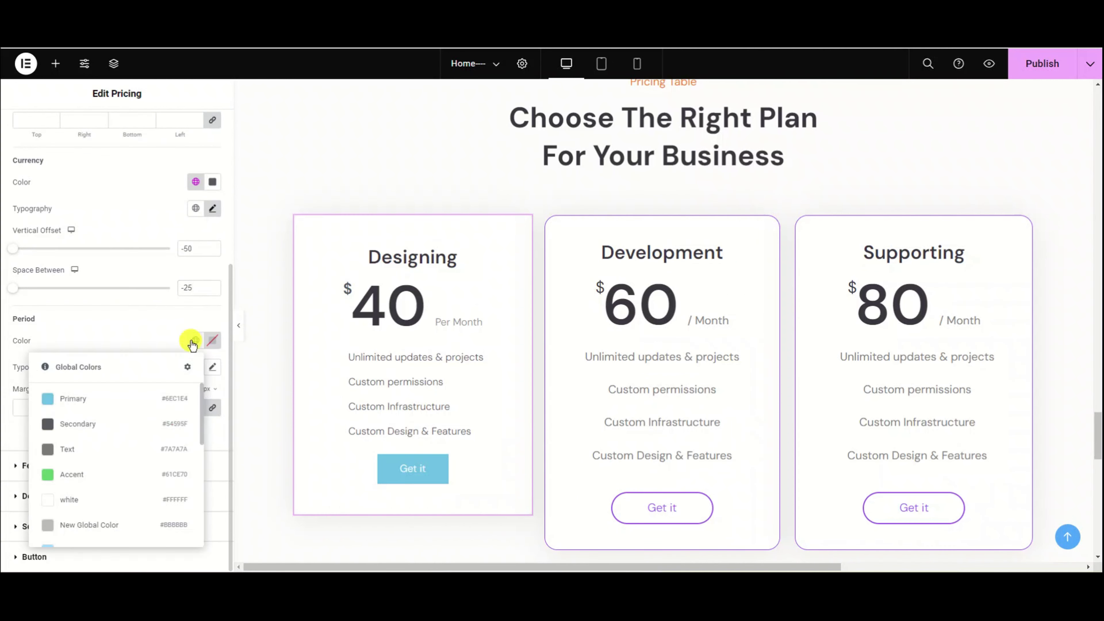
{"action": "left_click", "coordinate": [113, 397]}
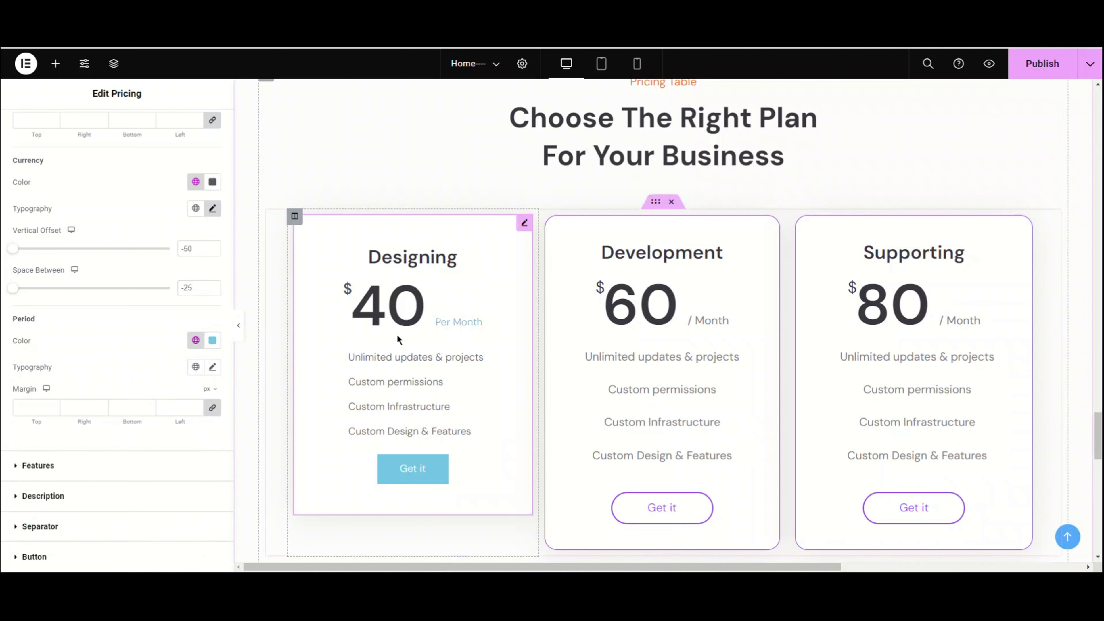
{"action": "left_click", "coordinate": [196, 340]}
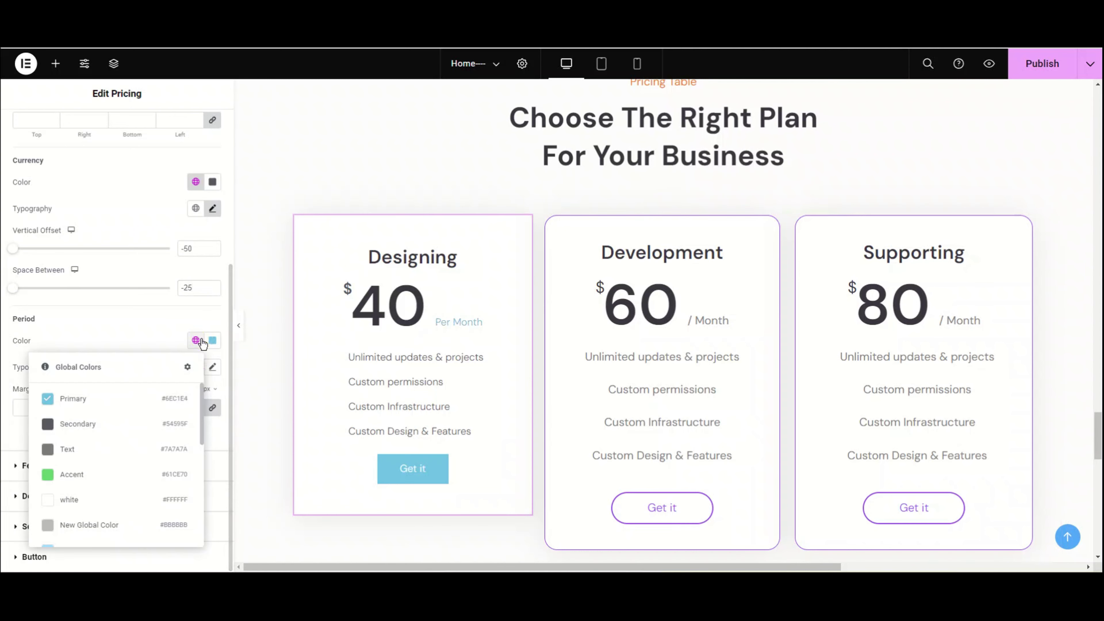
{"action": "left_click", "coordinate": [78, 452]}
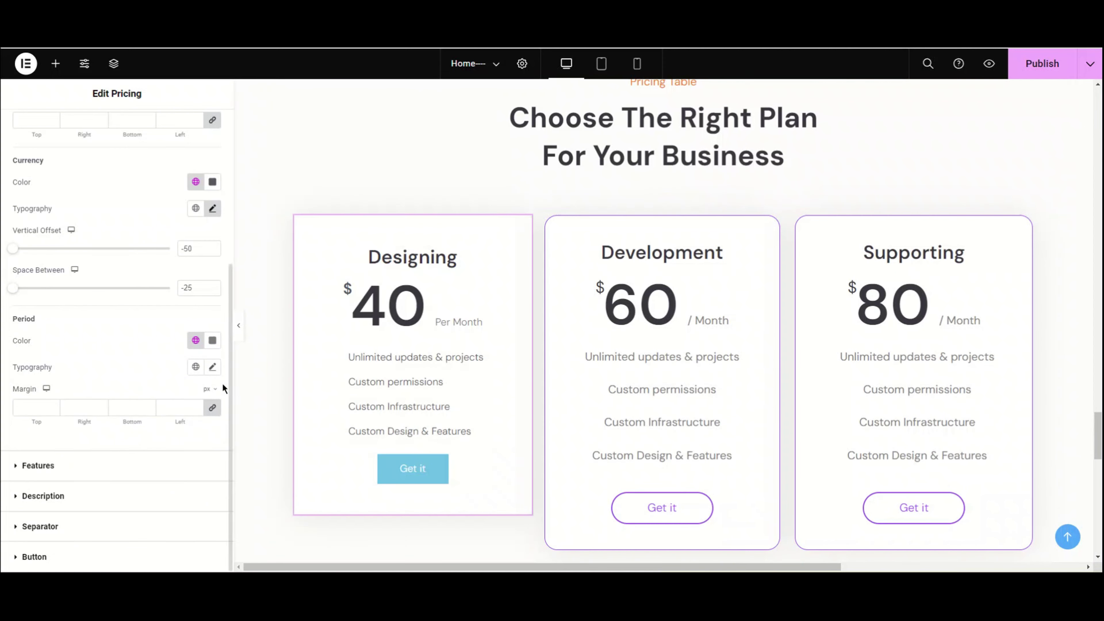
Set the period text's typography to DM Sans, 18 px, weight 400 (Normal), and close the price style settings
{"action": "left_click", "coordinate": [213, 367]}
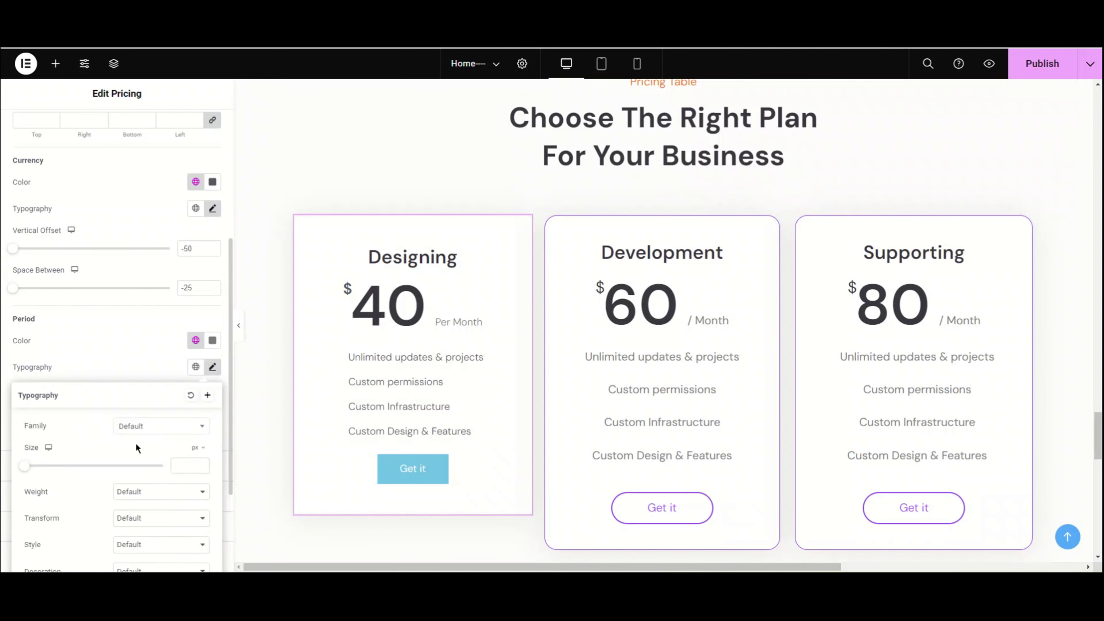
{"action": "left_click", "coordinate": [161, 424]}
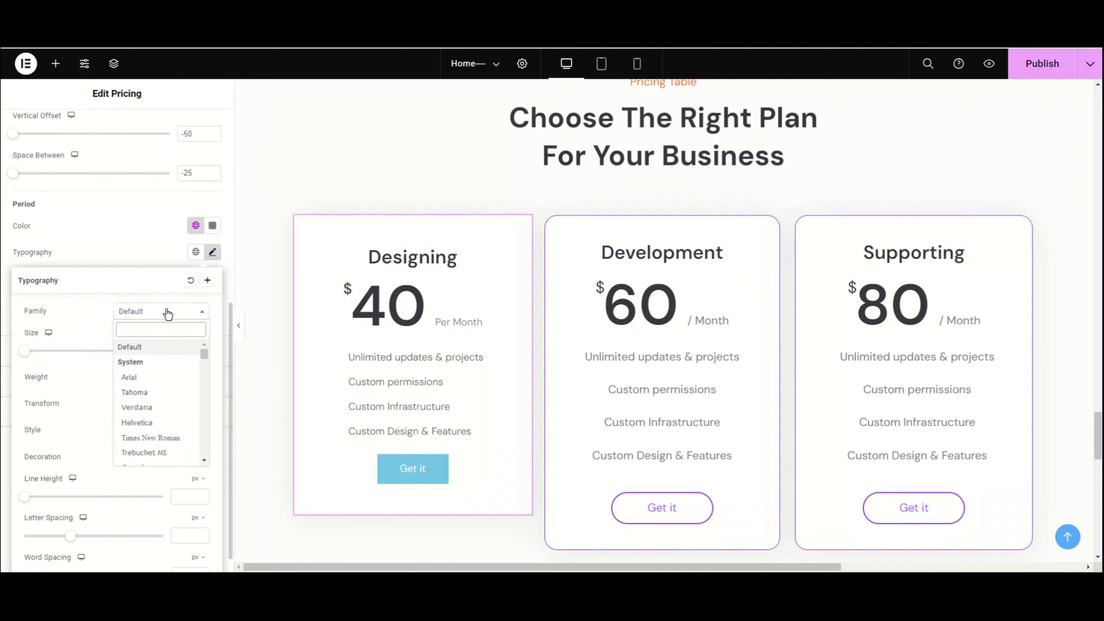
{"action": "type", "text": "dm sans"}
{"action": "left_click", "coordinate": [139, 362]}
{"action": "left_click", "coordinate": [187, 350]}
{"action": "type", "text": "10"}
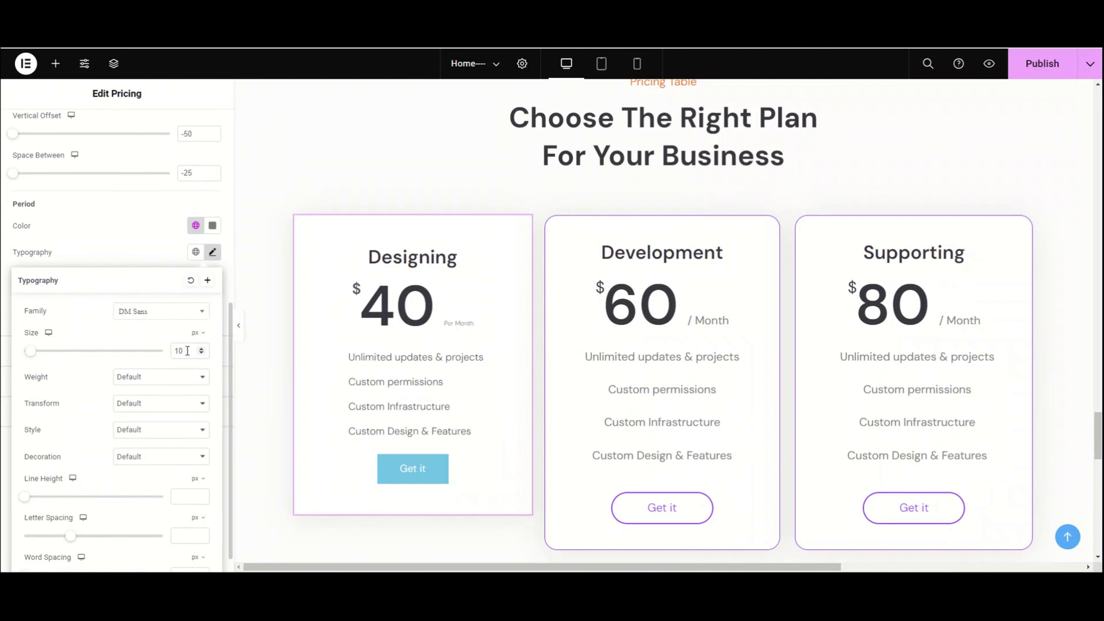
{"action": "type", "text": "18"}
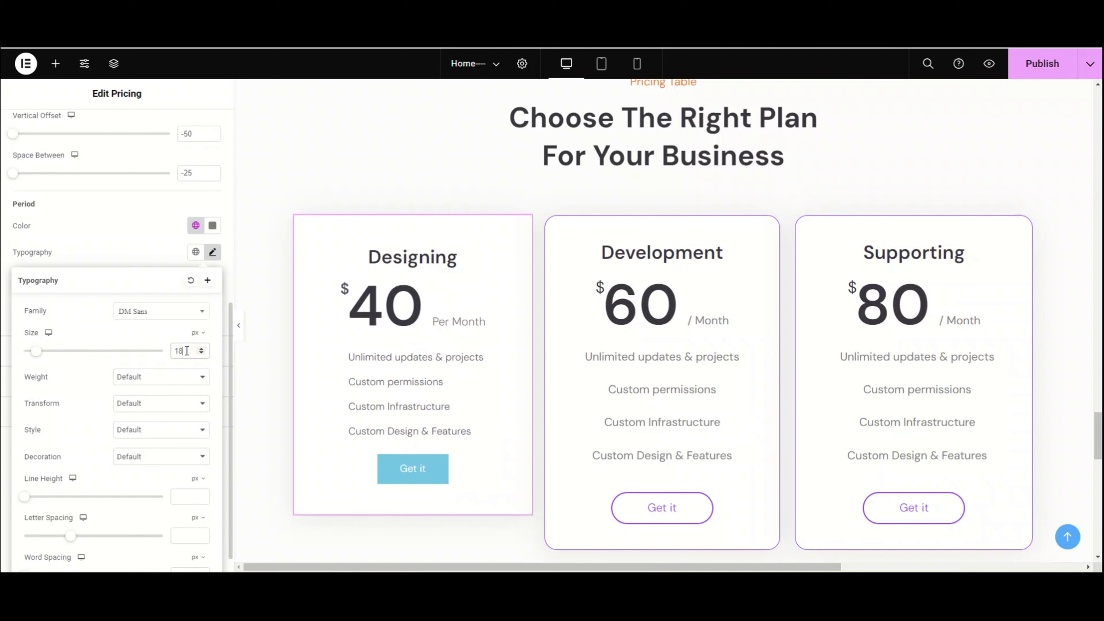
{"action": "left_click", "coordinate": [174, 377]}
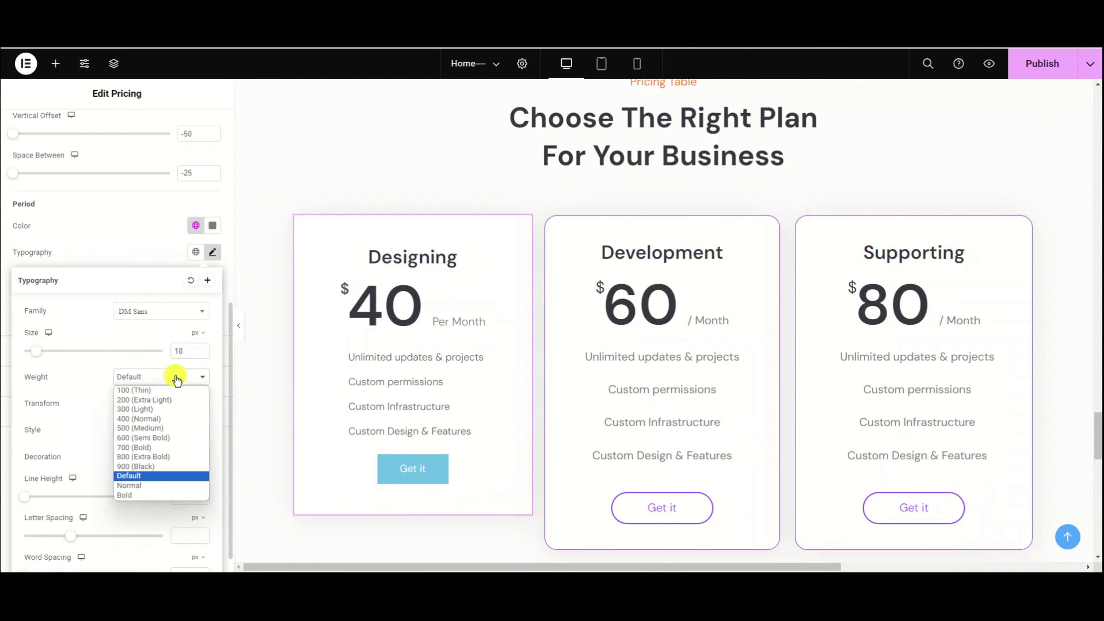
{"action": "left_click", "coordinate": [155, 419]}
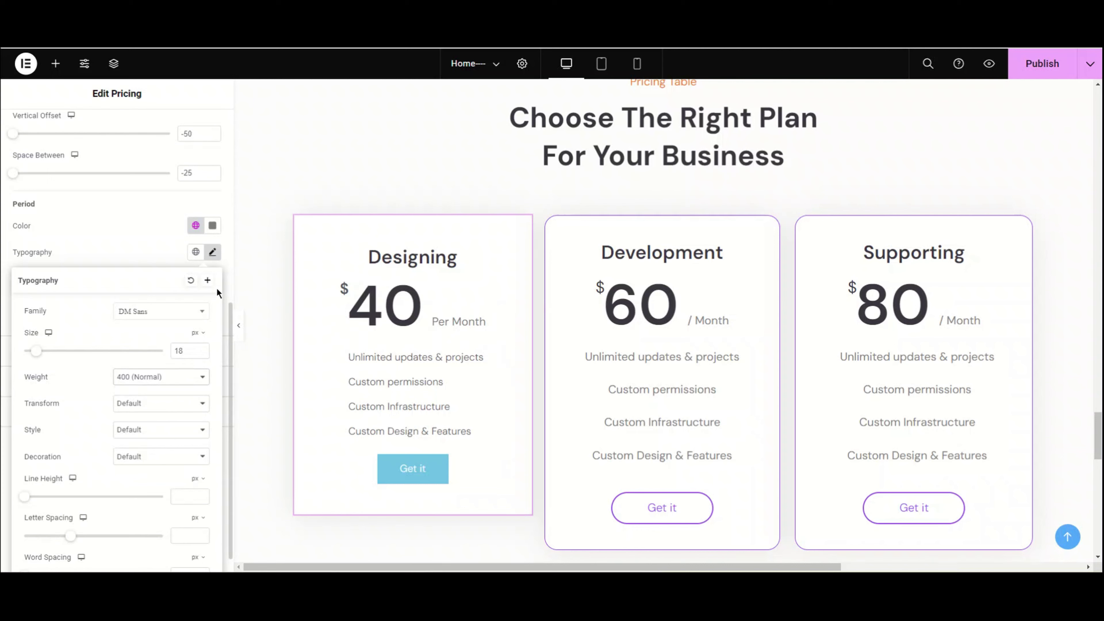
{"action": "left_click", "coordinate": [213, 252]}
{"action": "left_click", "coordinate": [77, 232]}
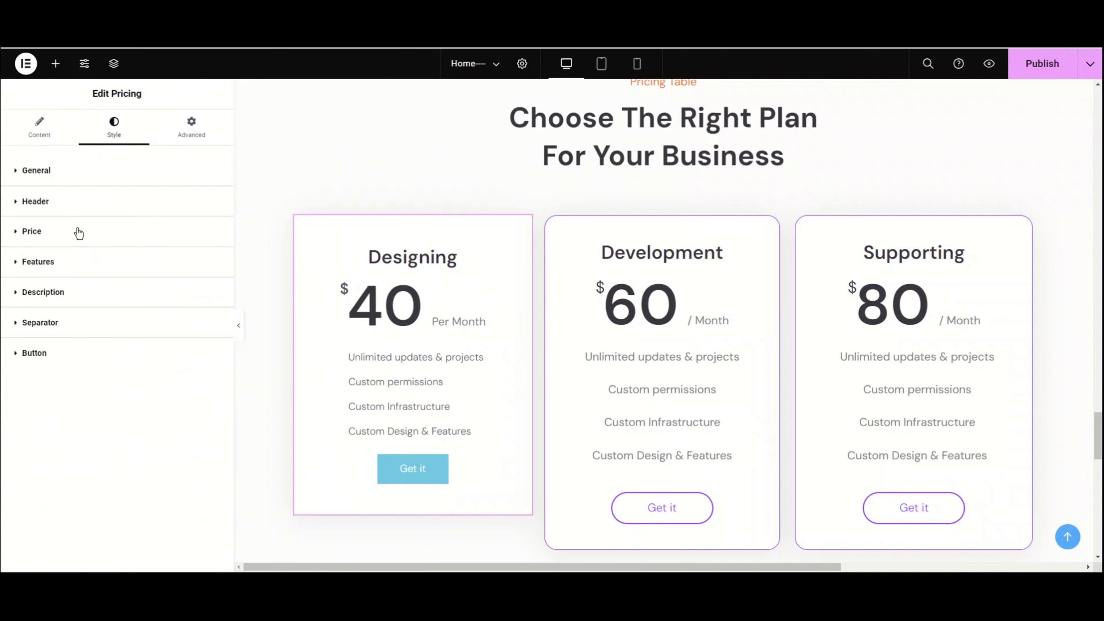
Try wrapper margins of 50 px and 25 px on all sides of the Designing card's features, and clear the margin again
{"action": "left_click", "coordinate": [78, 259]}
{"action": "scroll", "coordinate": [84, 266], "scroll_direction": "down", "scroll_amount": 1}
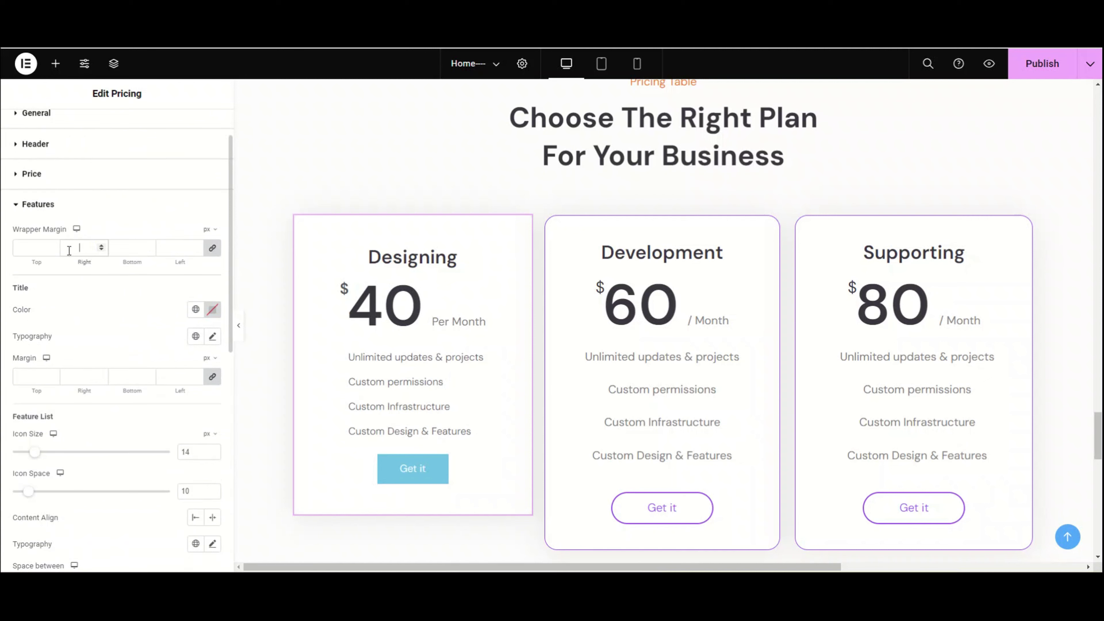
{"action": "left_click", "coordinate": [69, 250]}
{"action": "type", "text": "50"}
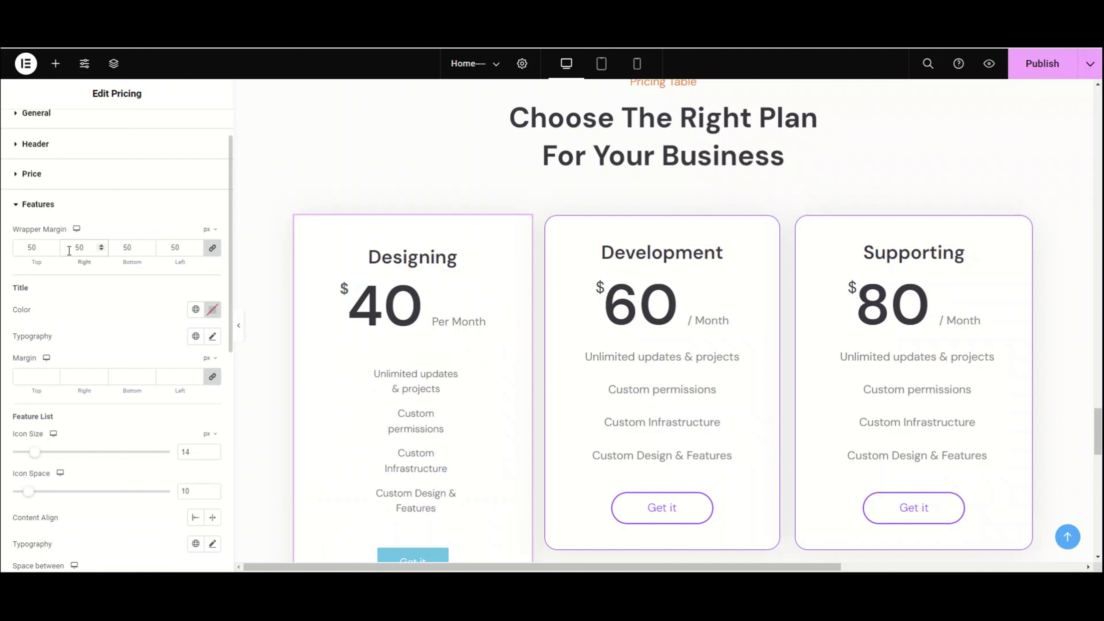
{"action": "key", "text": "BackSpace"}
{"action": "key", "text": "BackSpace"}
{"action": "left_click", "coordinate": [69, 251]}
{"action": "type", "text": "25"}
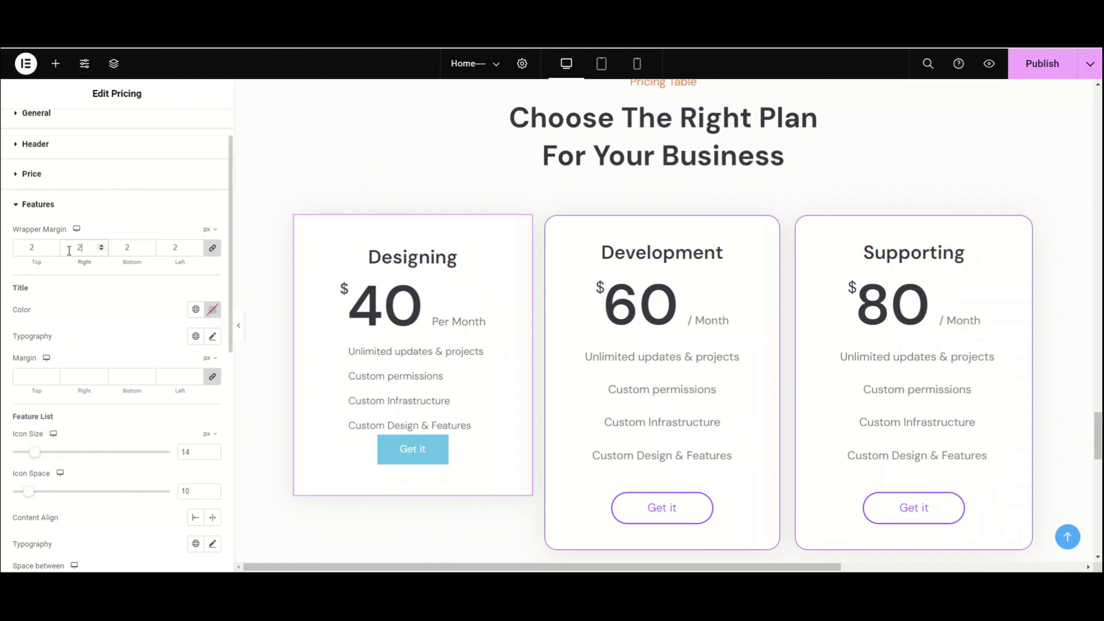
{"action": "key", "text": "BackSpace"}
{"action": "key", "text": "BackSpace"}
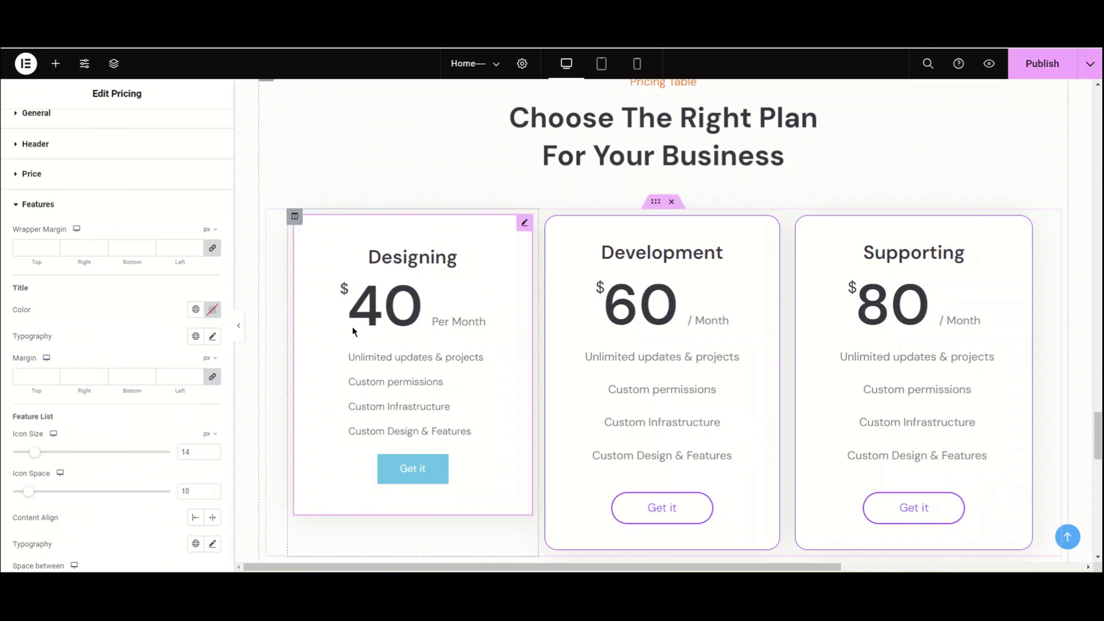
Set the icon size of the Designing card's feature list to 25 px
{"action": "scroll", "coordinate": [119, 396], "scroll_direction": "down", "scroll_amount": 3}
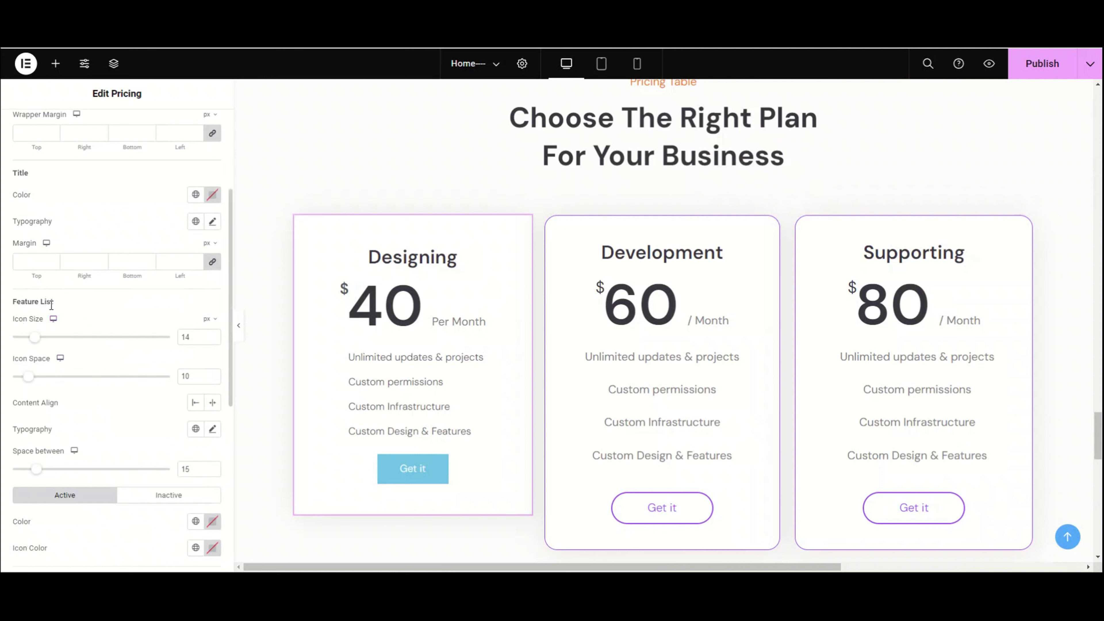
{"action": "left_click_drag", "start_coordinate": [39, 342], "coordinate": [54, 343]}
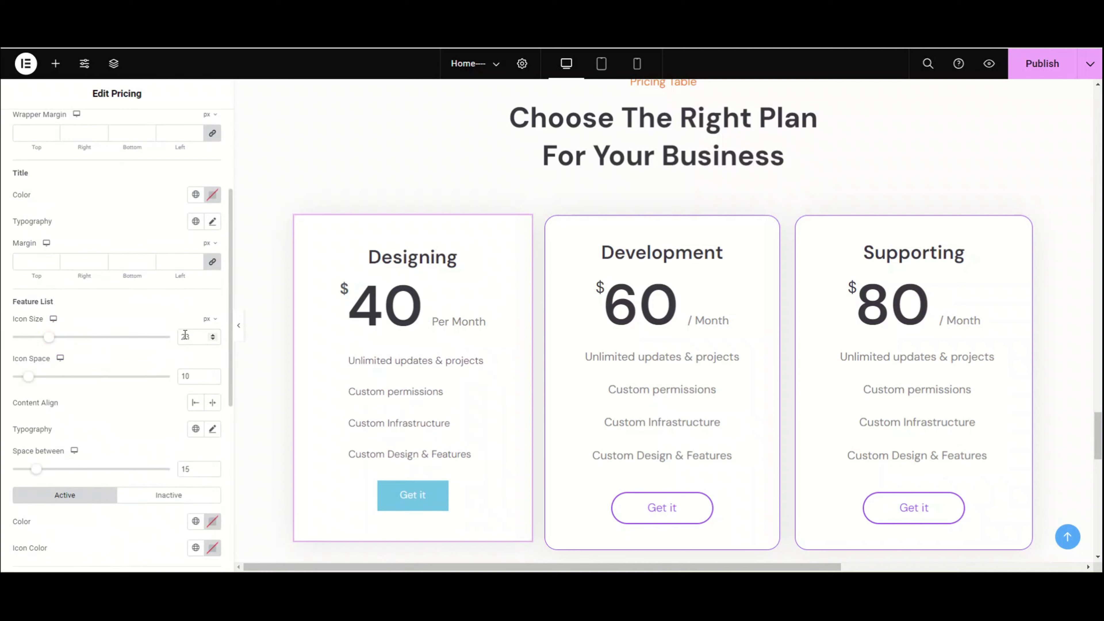
{"action": "left_click", "coordinate": [204, 336]}
{"action": "key", "text": "Up"}
{"action": "key", "text": "Up"}
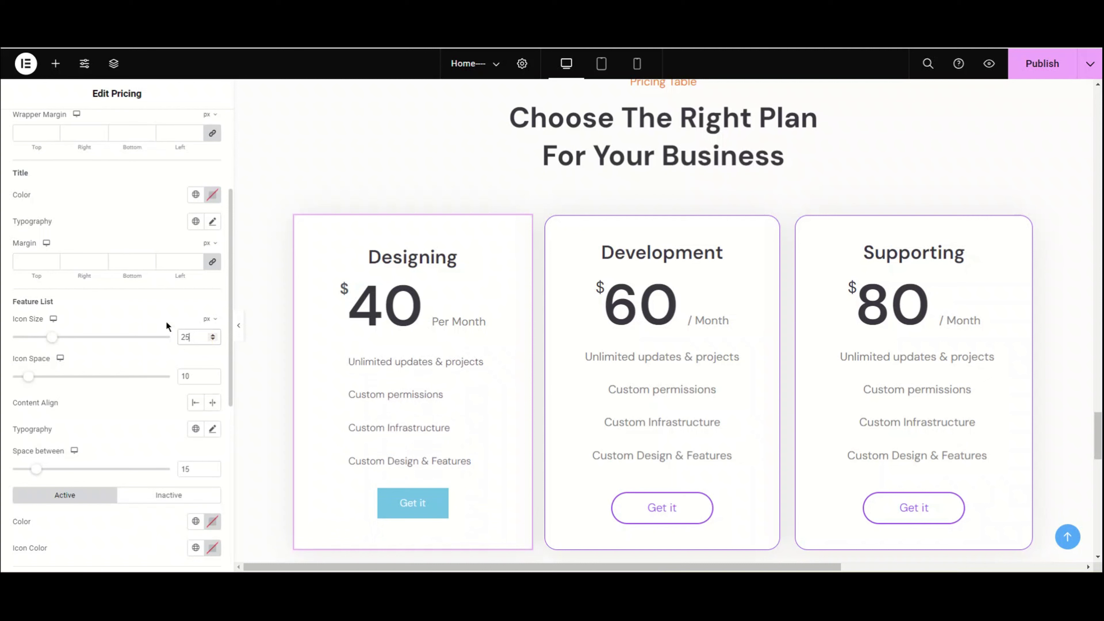
Reduce the feature list's icon space to 0 and centre-align its content
{"action": "left_click", "coordinate": [29, 382]}
{"action": "left_click_drag", "start_coordinate": [29, 382], "coordinate": [3, 383]}
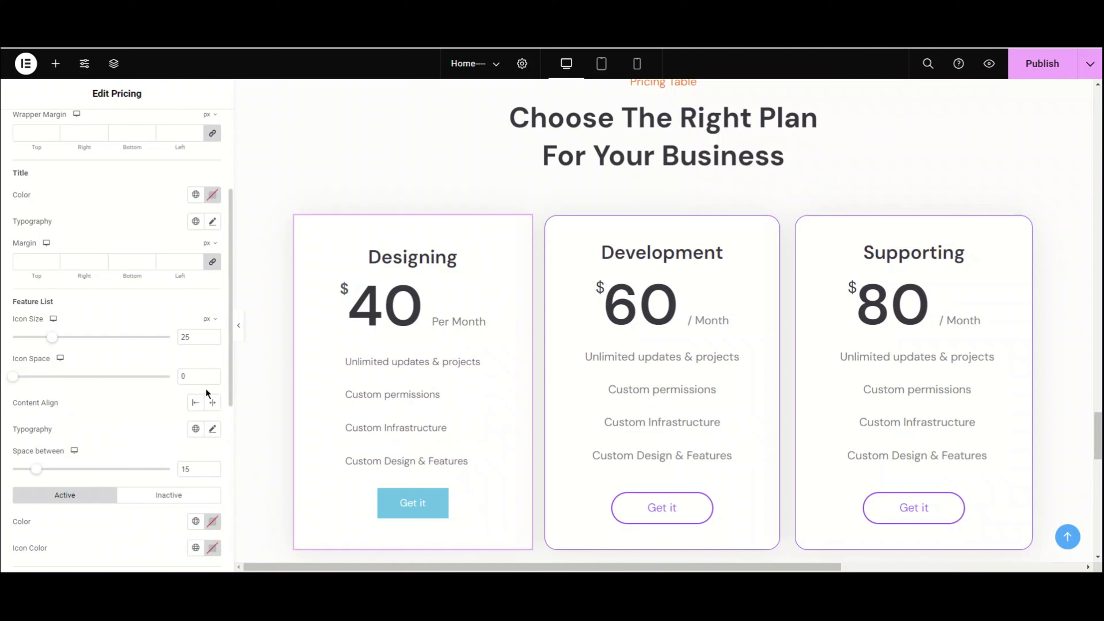
{"action": "scroll", "coordinate": [206, 393], "scroll_direction": "down", "scroll_amount": 1}
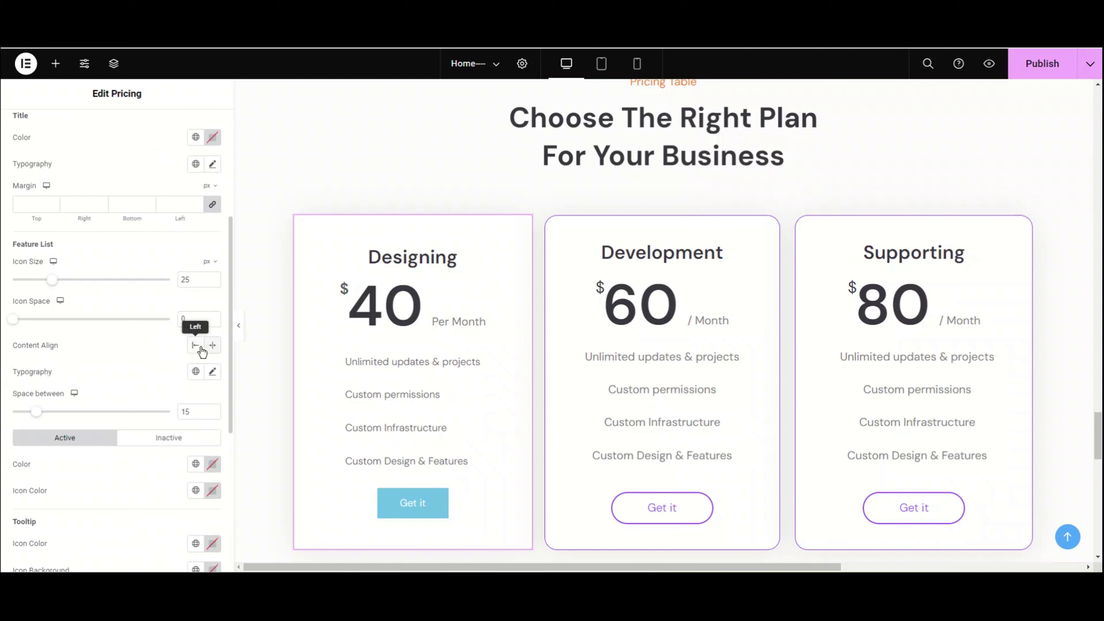
{"action": "left_click", "coordinate": [211, 346]}
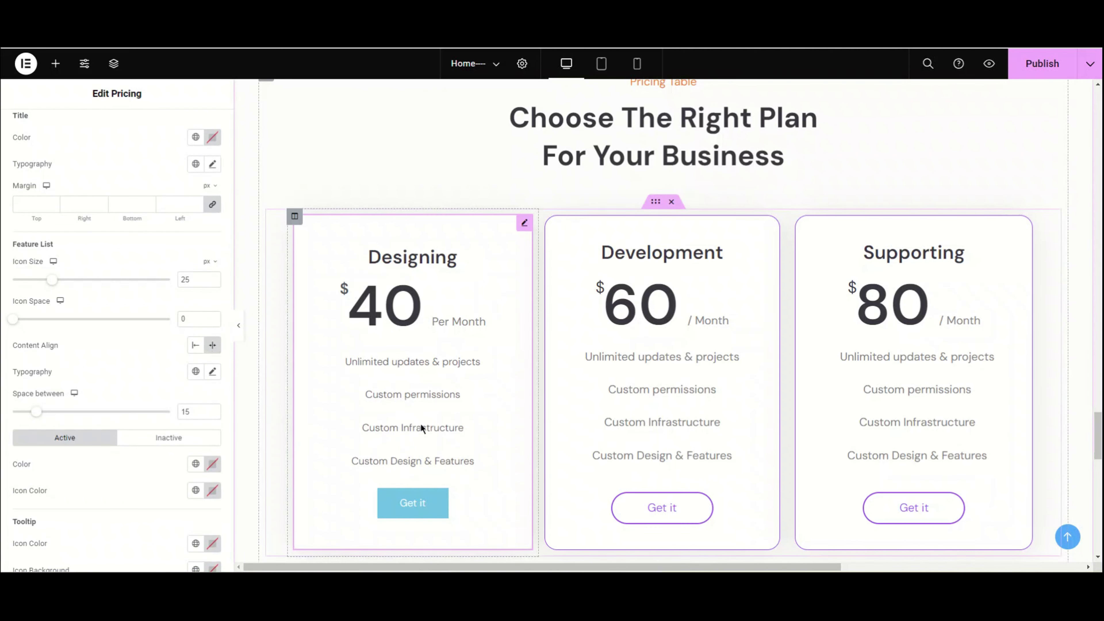
Set the feature list's font family to DM Sans and its size to 18 px
{"action": "left_click", "coordinate": [212, 371]}
{"action": "scroll", "coordinate": [174, 404], "scroll_direction": "down", "scroll_amount": 3}
{"action": "left_click", "coordinate": [168, 319]}
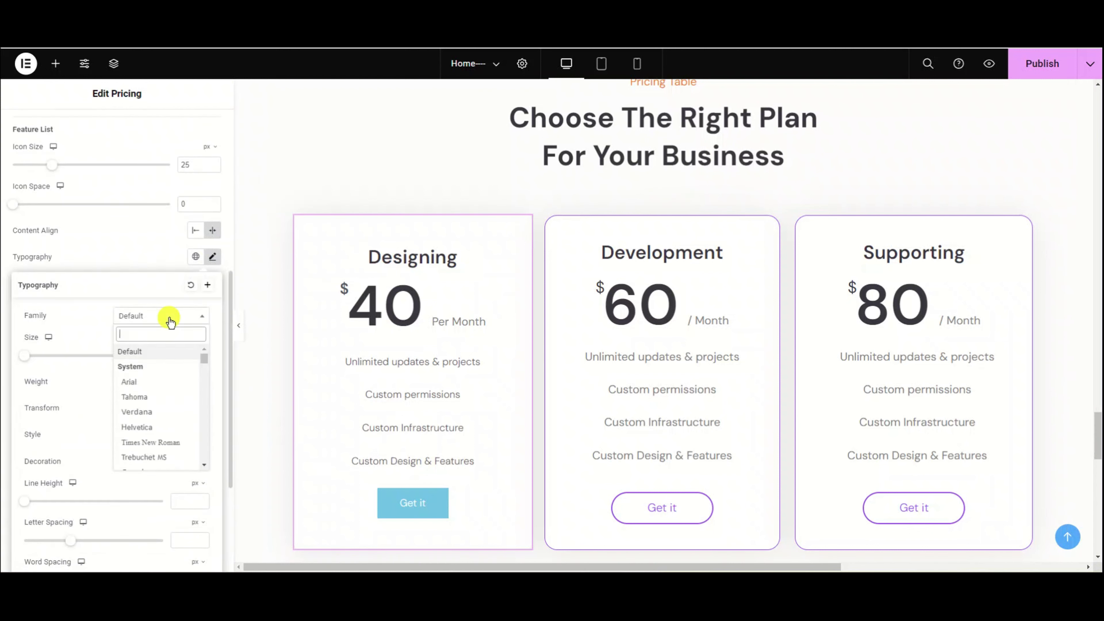
{"action": "type", "text": "d"}
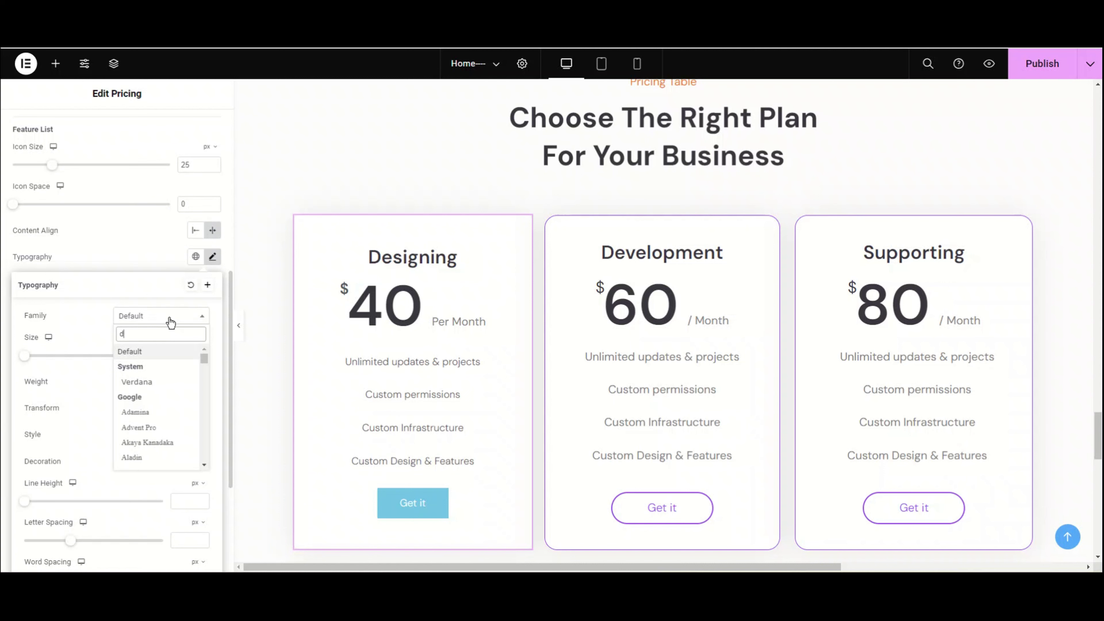
{"action": "type", "text": "m san"}
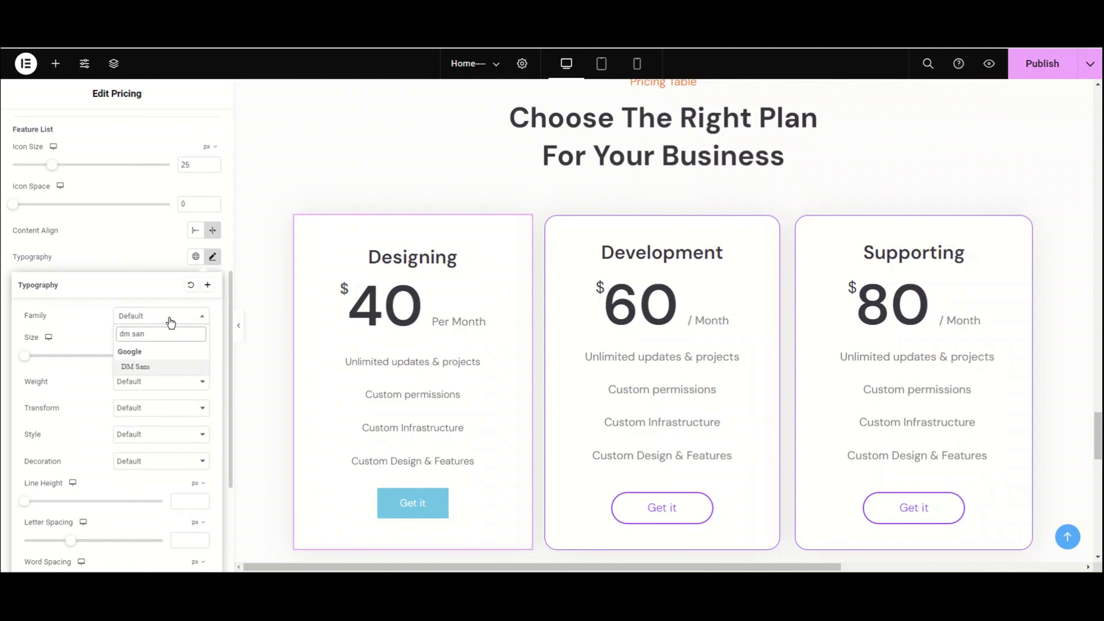
{"action": "left_click", "coordinate": [169, 366]}
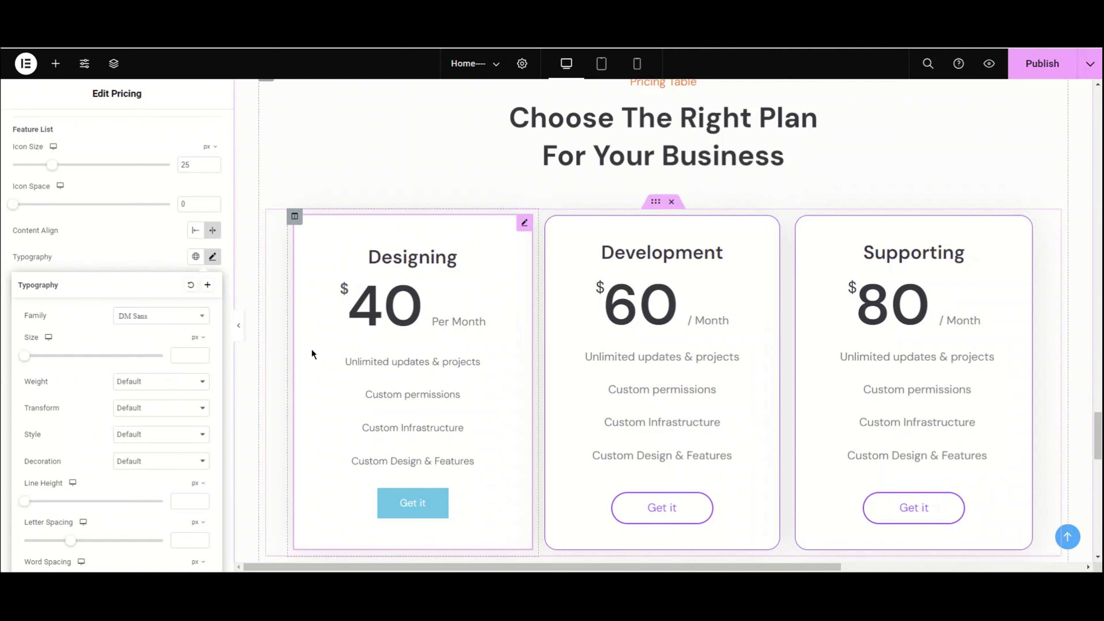
{"action": "left_click", "coordinate": [180, 353]}
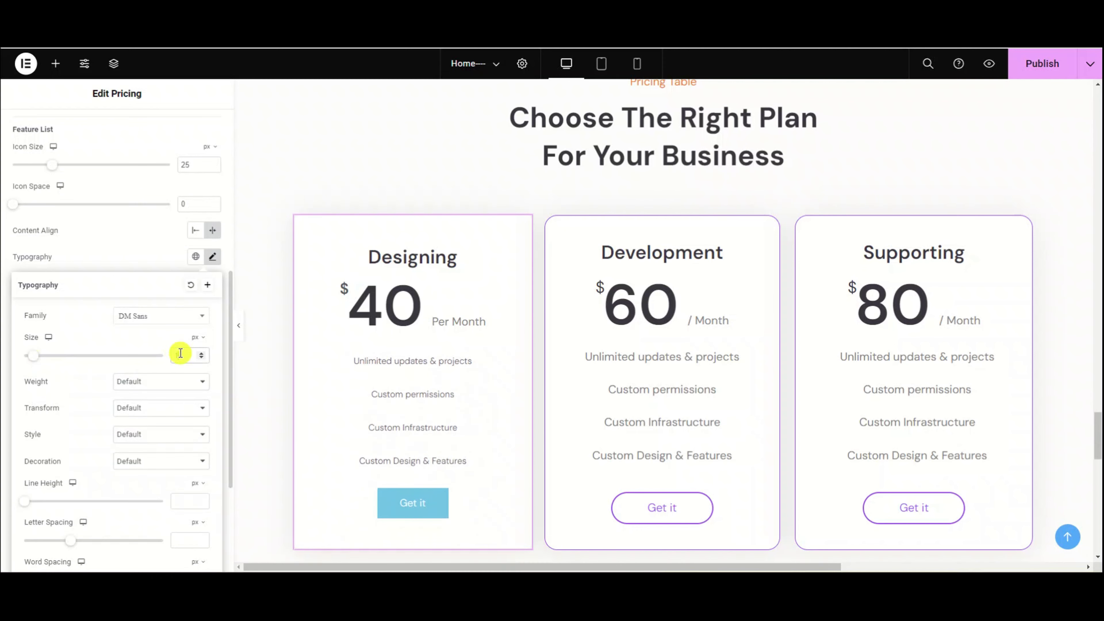
{"action": "type", "text": "18"}
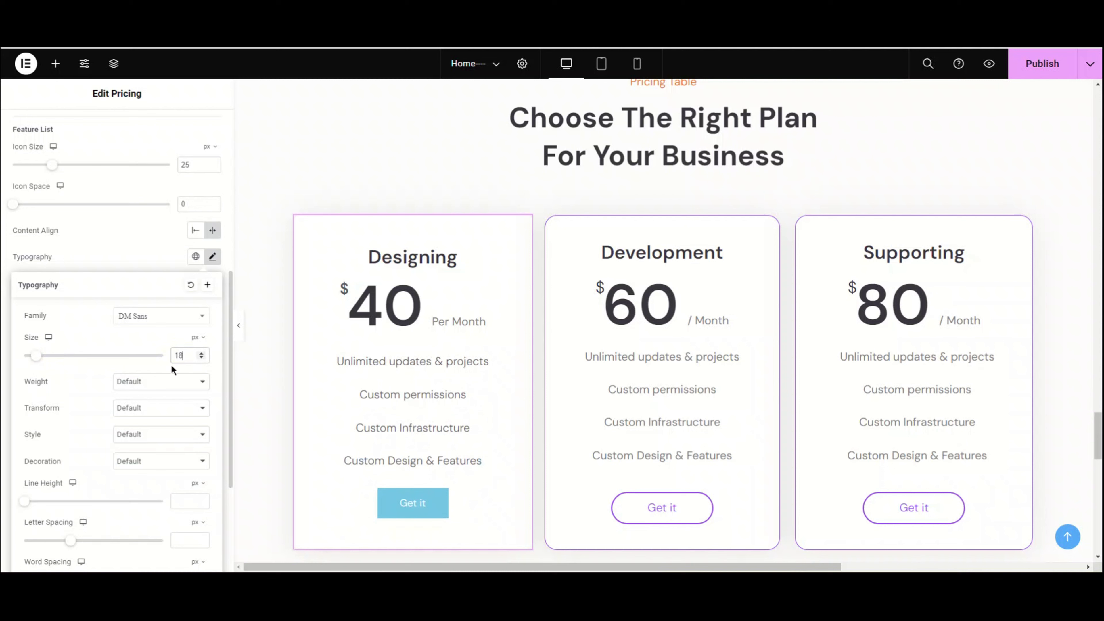
Try the 300 (Light) weight on the feature list text, choose 400 (Normal) instead, and close the typography settings
{"action": "left_click", "coordinate": [172, 379]}
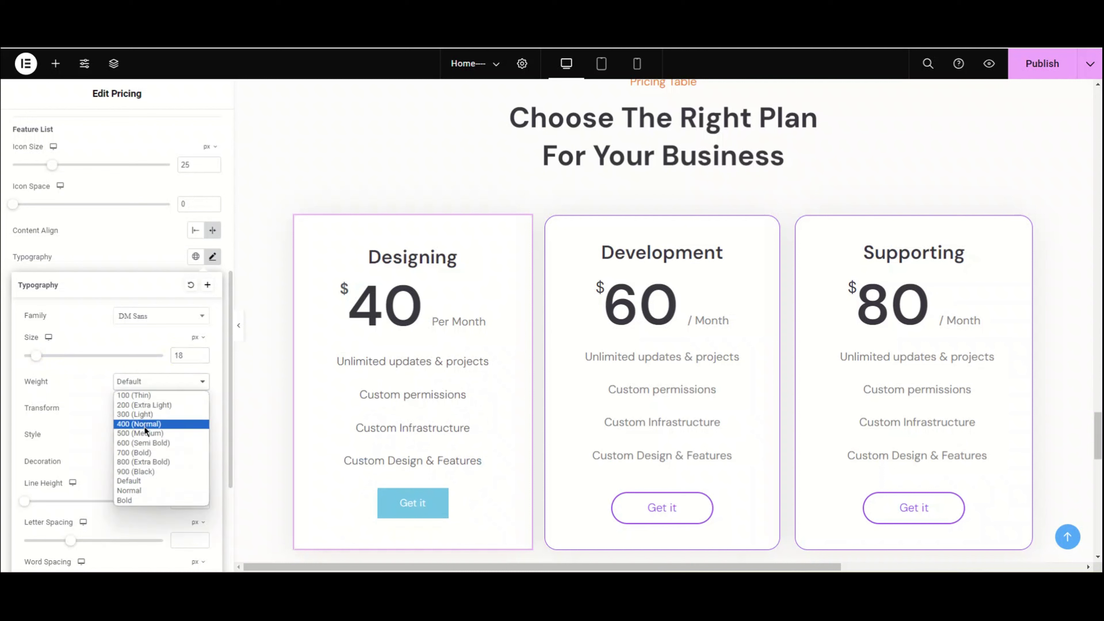
{"action": "left_click", "coordinate": [150, 414]}
{"action": "left_click", "coordinate": [169, 382]}
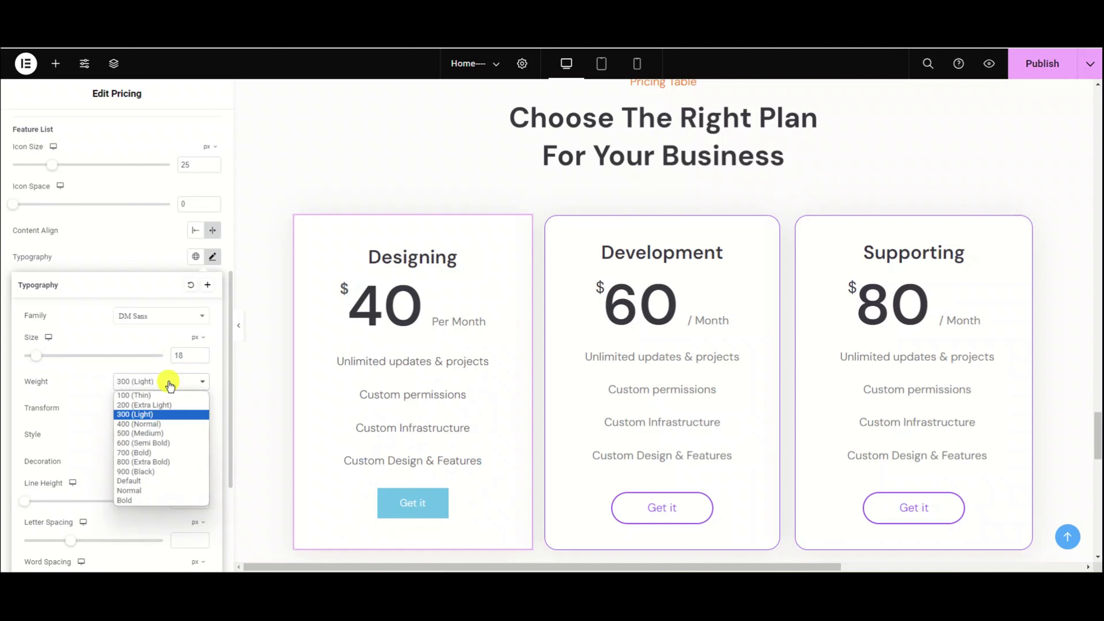
{"action": "left_click", "coordinate": [163, 424]}
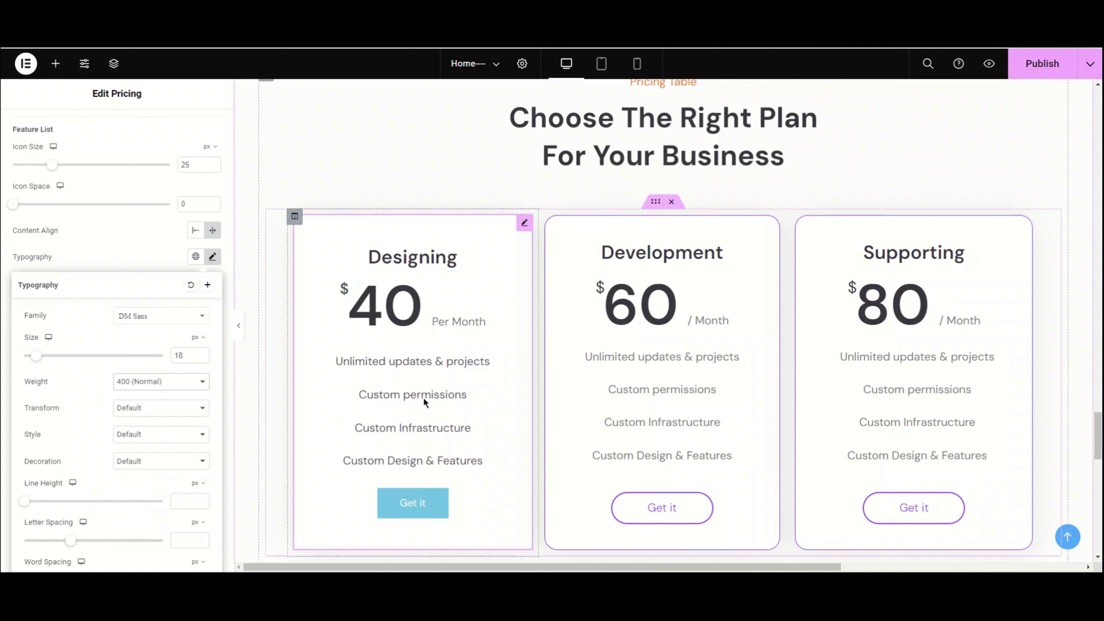
{"action": "left_click", "coordinate": [212, 258]}
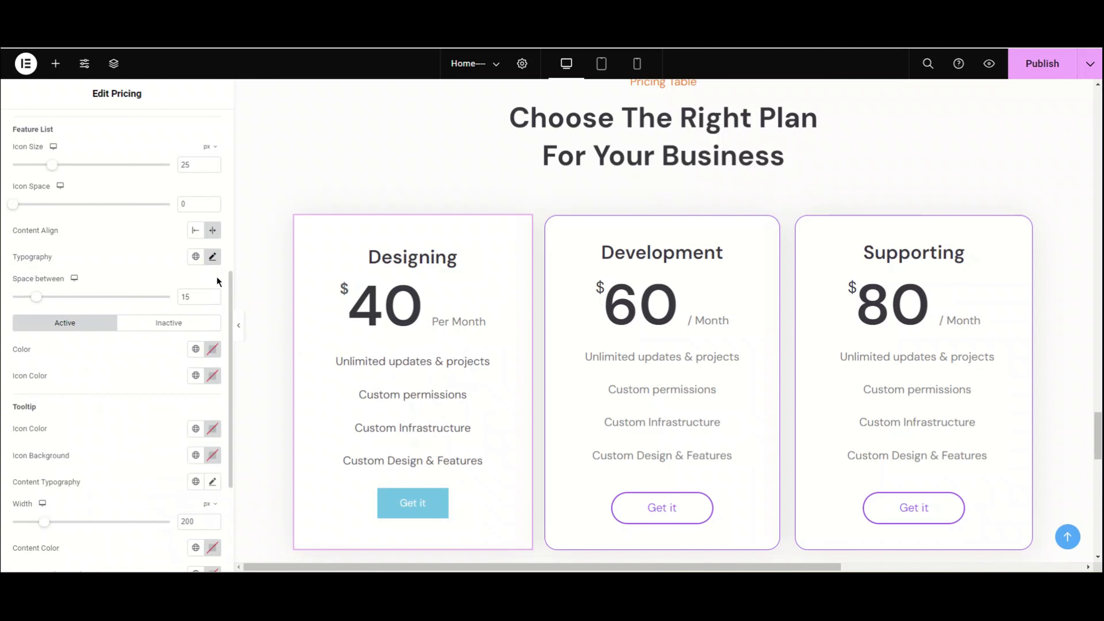
Try different spacings between the feature list items and settle on a space between of 17
{"action": "scroll", "coordinate": [49, 297], "scroll_direction": "up", "scroll_amount": 1}
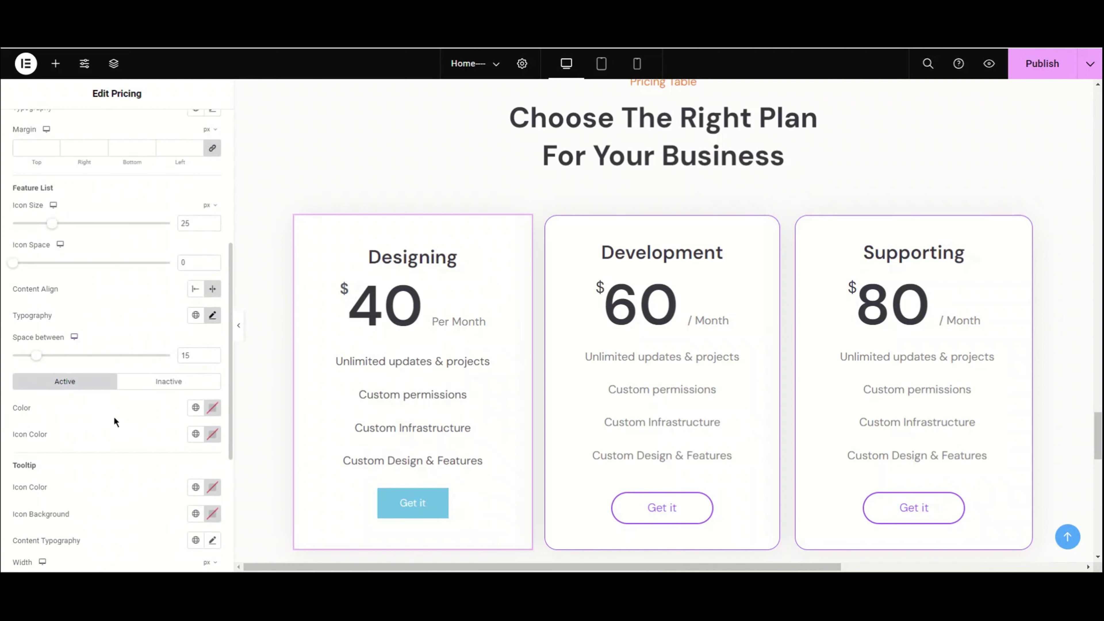
{"action": "mouse_move", "coordinate": [36, 355]}
{"action": "left_mouse_down"}
{"action": "mouse_move", "coordinate": [46, 355]}
{"action": "mouse_move", "coordinate": [36, 354]}
{"action": "left_mouse_up"}
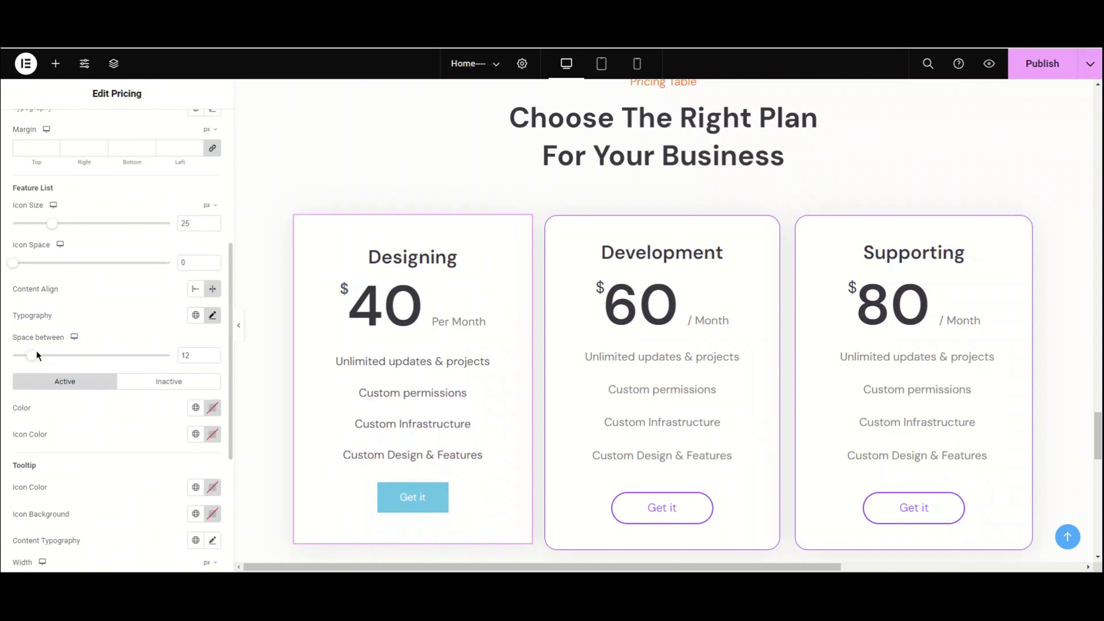
{"action": "left_click", "coordinate": [192, 355]}
{"action": "type", "text": "5"}
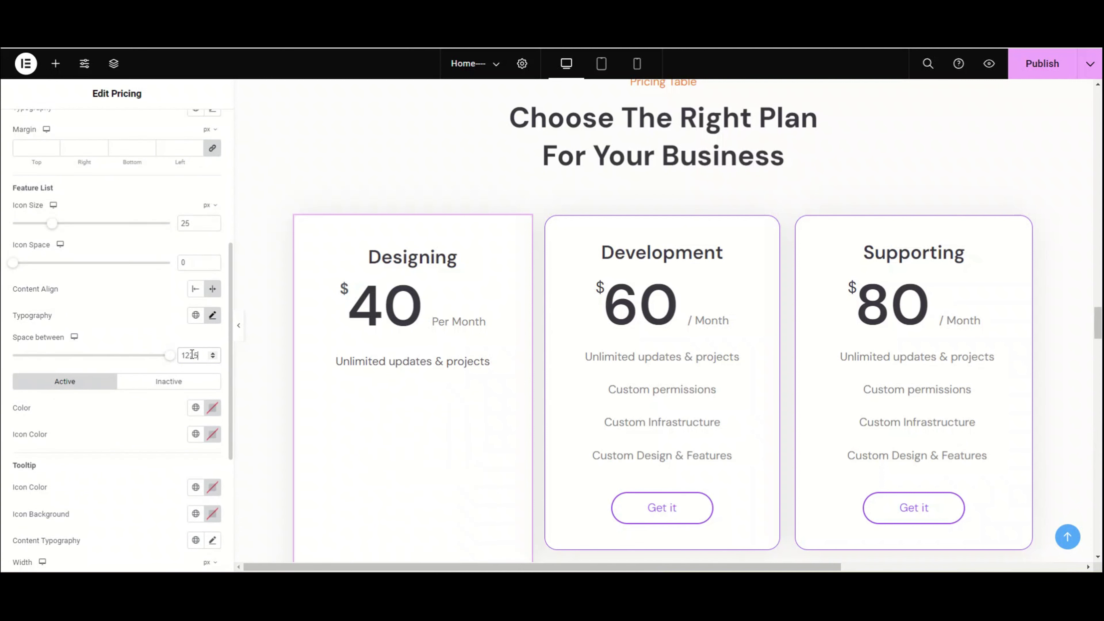
{"action": "key", "text": "BackSpace"}
{"action": "key", "text": "BackSpace"}
{"action": "type", "text": "8"}
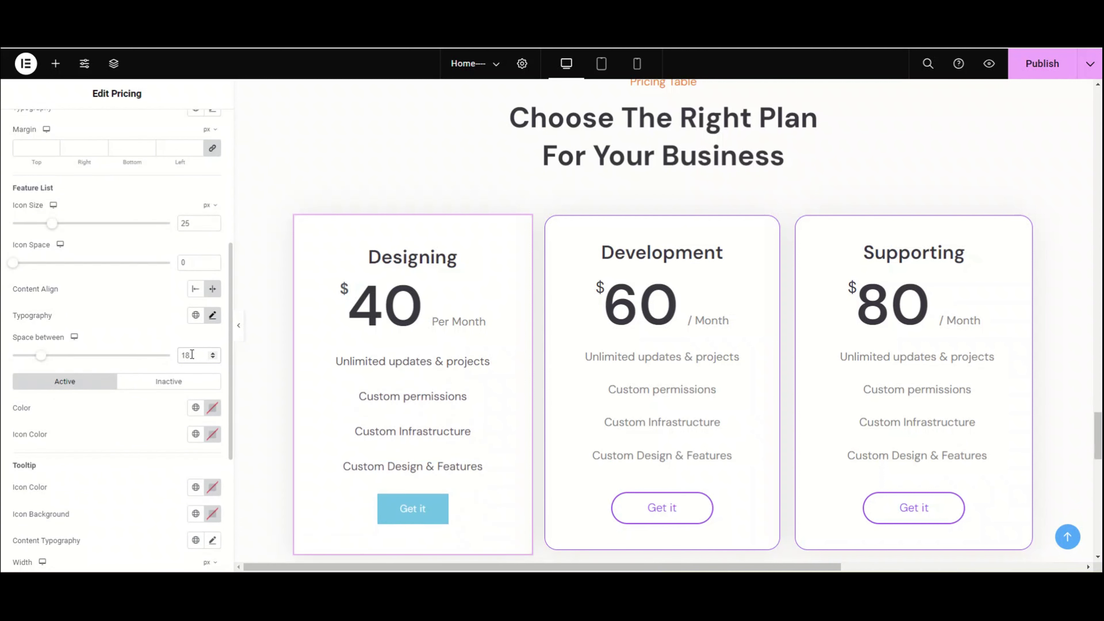
{"action": "key", "text": "Down"}
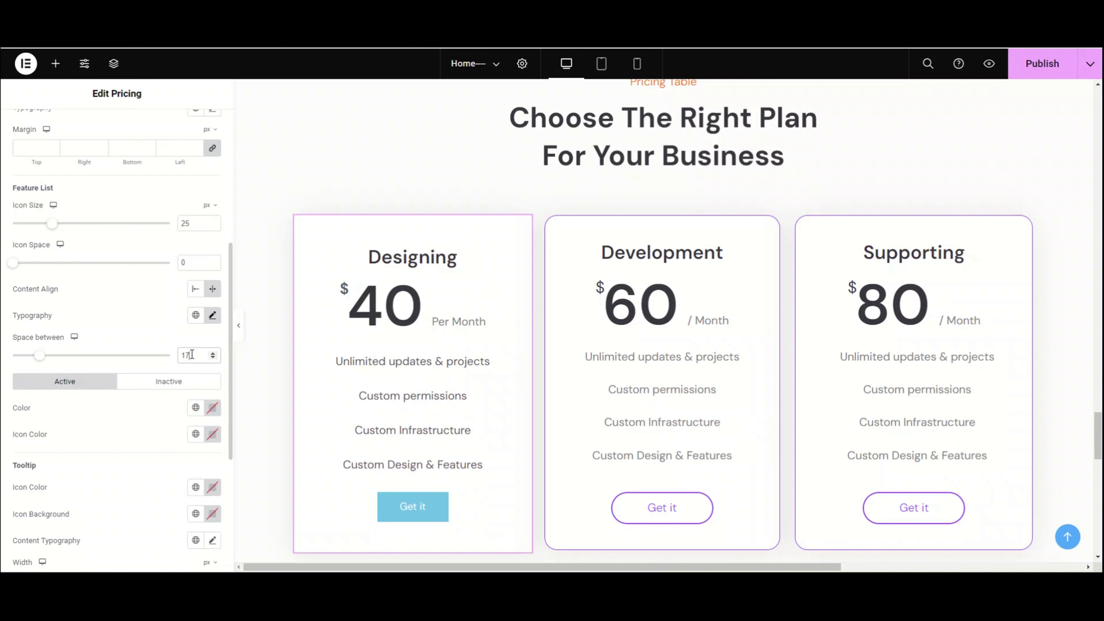
Try the Primary global colour on the active features' text and the Accent global colour on the inactive feature's text
{"action": "scroll", "coordinate": [95, 354], "scroll_direction": "down", "scroll_amount": 3}
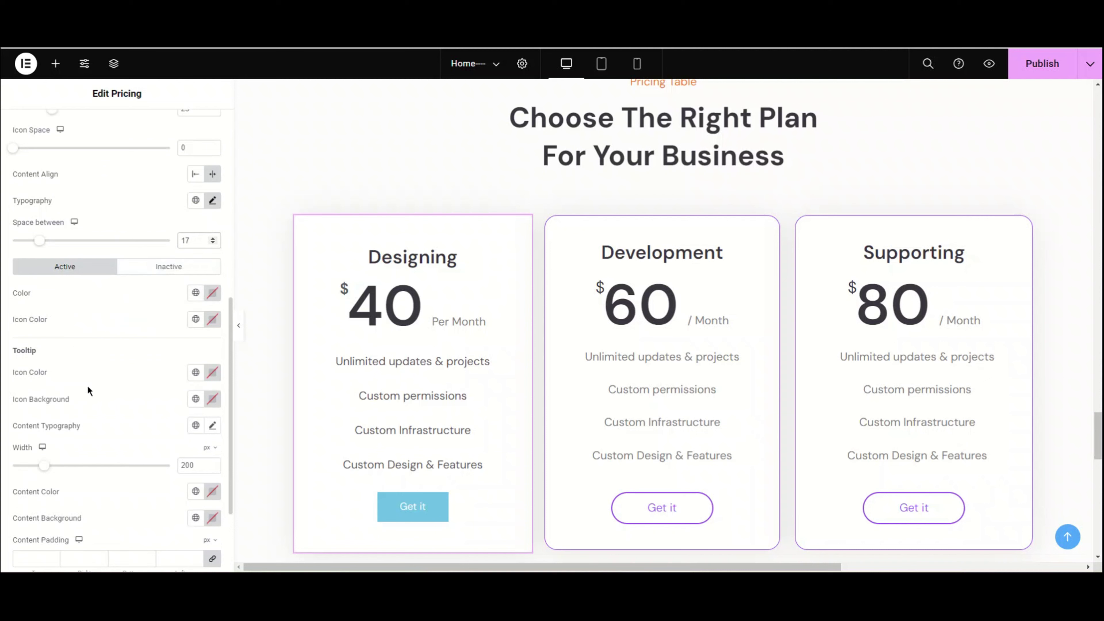
{"action": "left_click", "coordinate": [195, 294]}
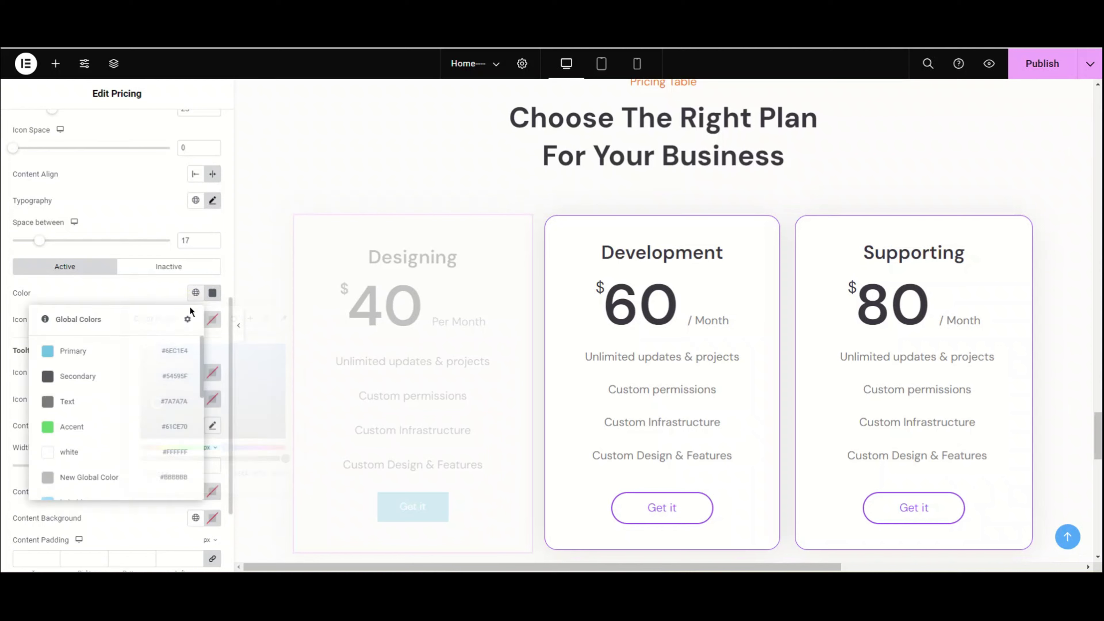
{"action": "left_click", "coordinate": [126, 346]}
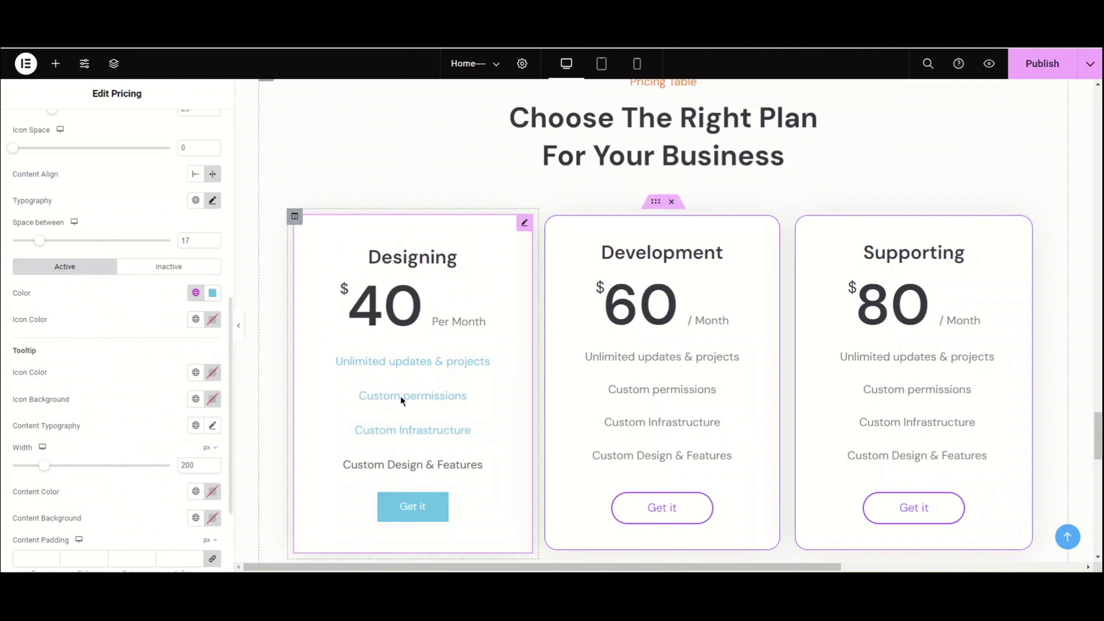
{"action": "left_click", "coordinate": [176, 269]}
{"action": "left_click", "coordinate": [197, 294]}
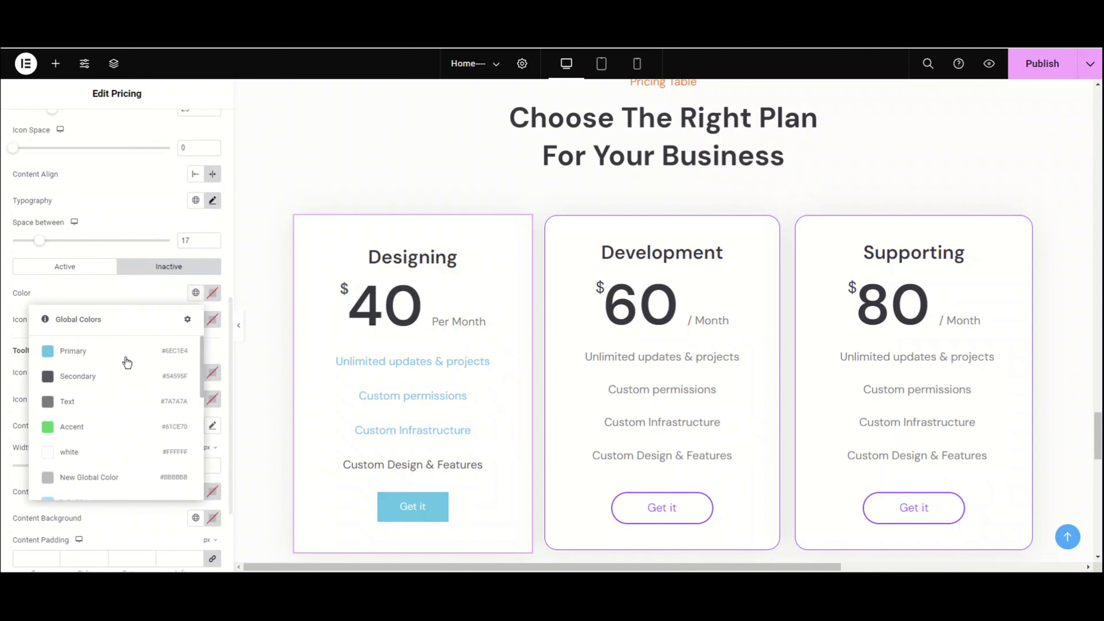
{"action": "left_click", "coordinate": [89, 428]}
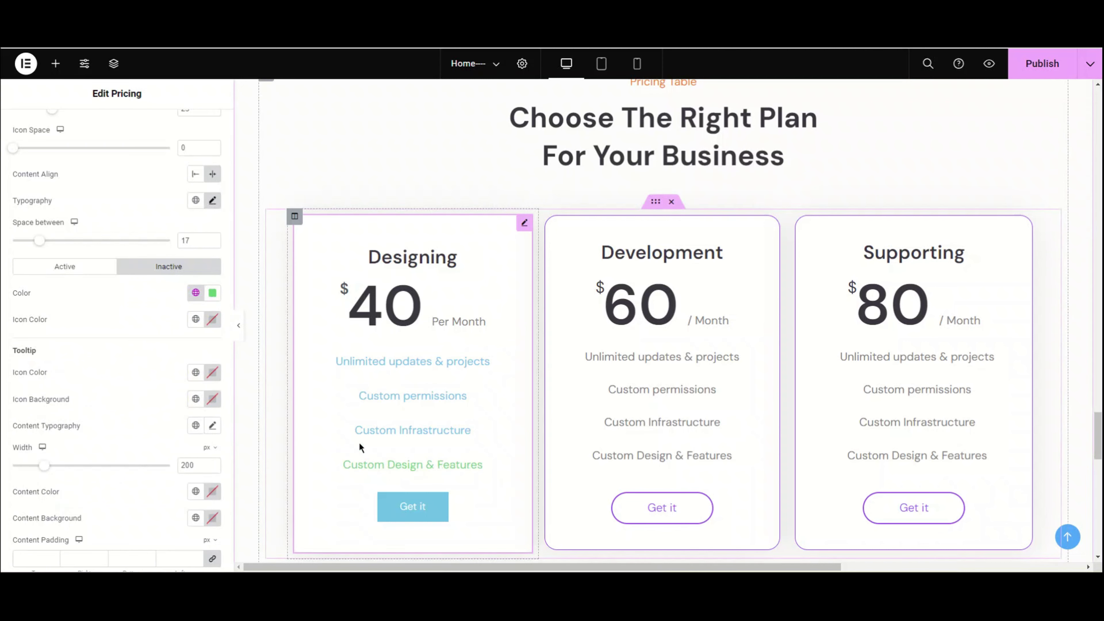
Set the active features' text colour to the Secondary global colour
{"action": "left_click", "coordinate": [106, 267]}
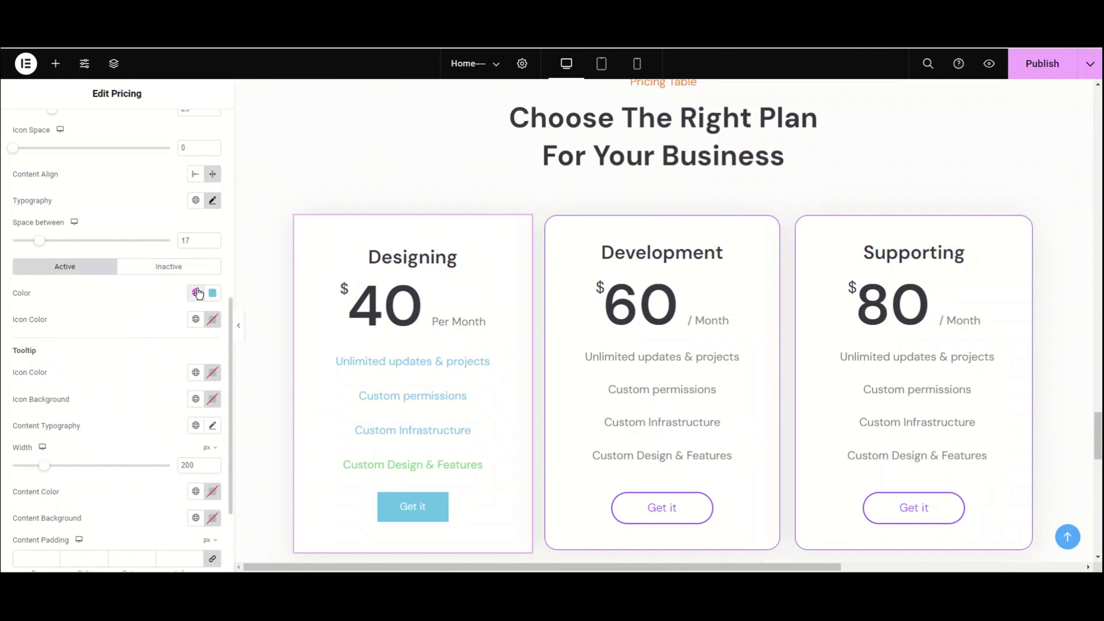
{"action": "left_click", "coordinate": [196, 293]}
{"action": "left_click", "coordinate": [57, 376]}
Set the inactive feature's text to the grey New Global Color, #BBBBBB, and close the feature style settings
{"action": "left_click", "coordinate": [158, 277]}
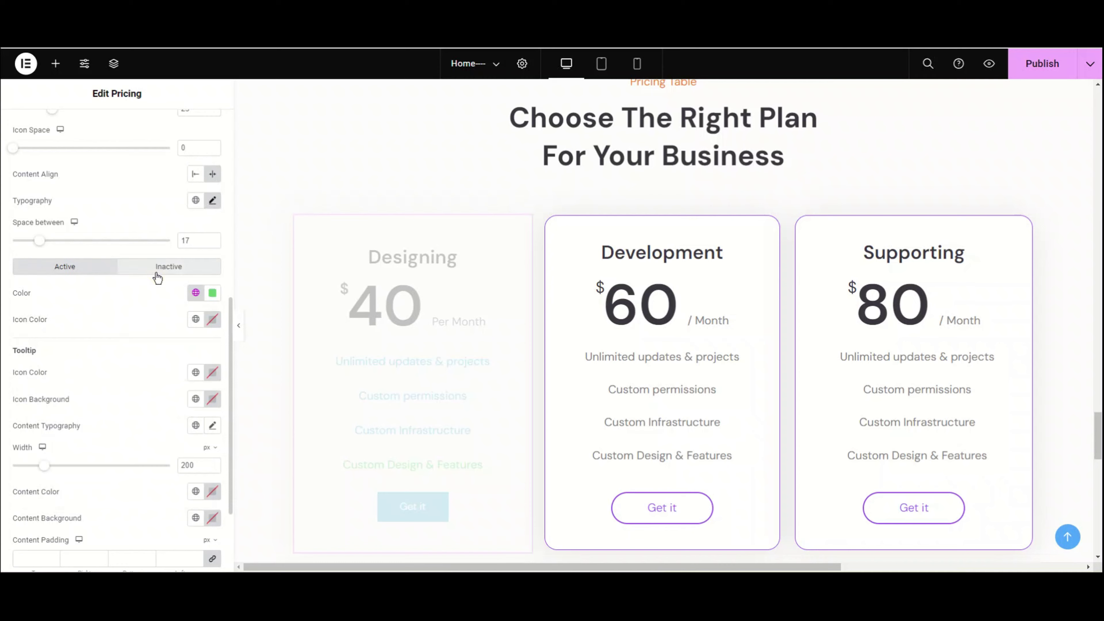
{"action": "left_click", "coordinate": [195, 292]}
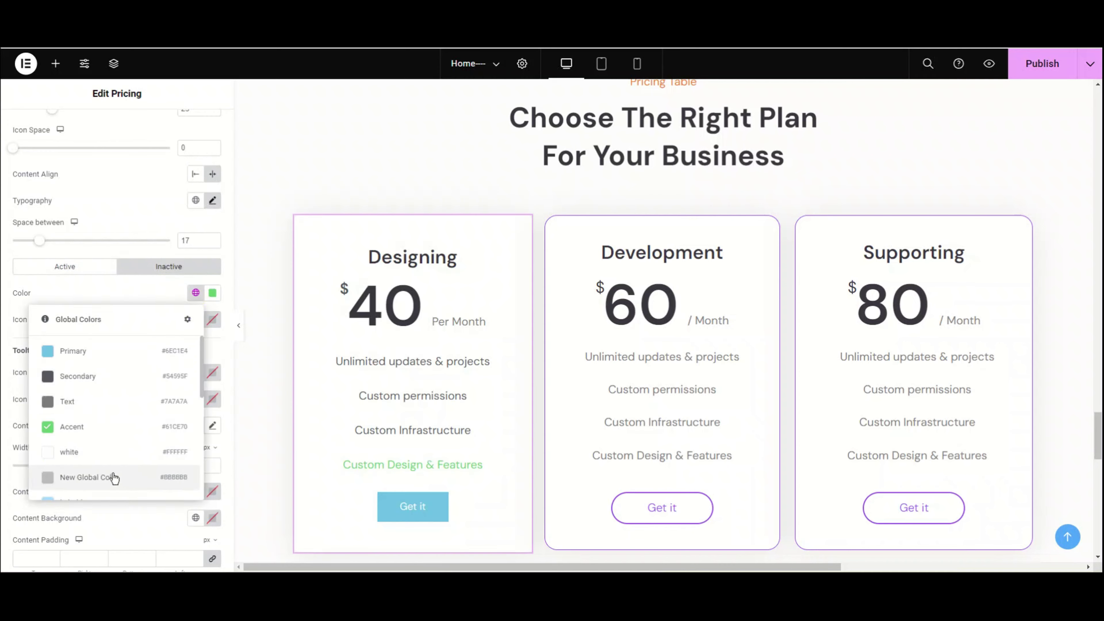
{"action": "scroll", "coordinate": [111, 476], "scroll_direction": "down", "scroll_amount": 5}
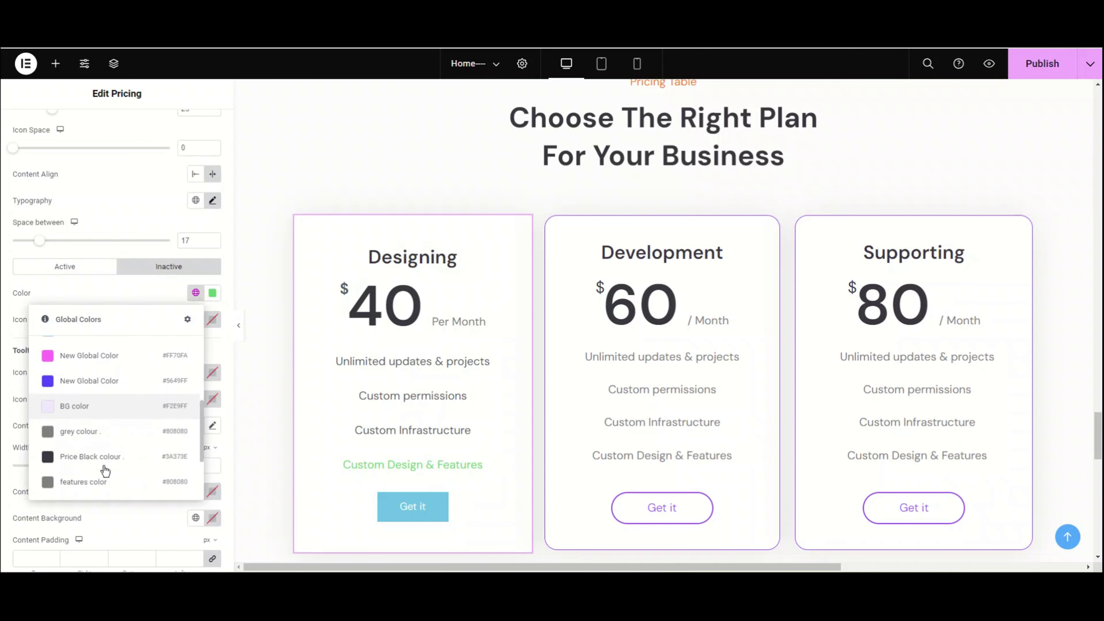
{"action": "scroll", "coordinate": [82, 398], "scroll_direction": "up", "scroll_amount": 2}
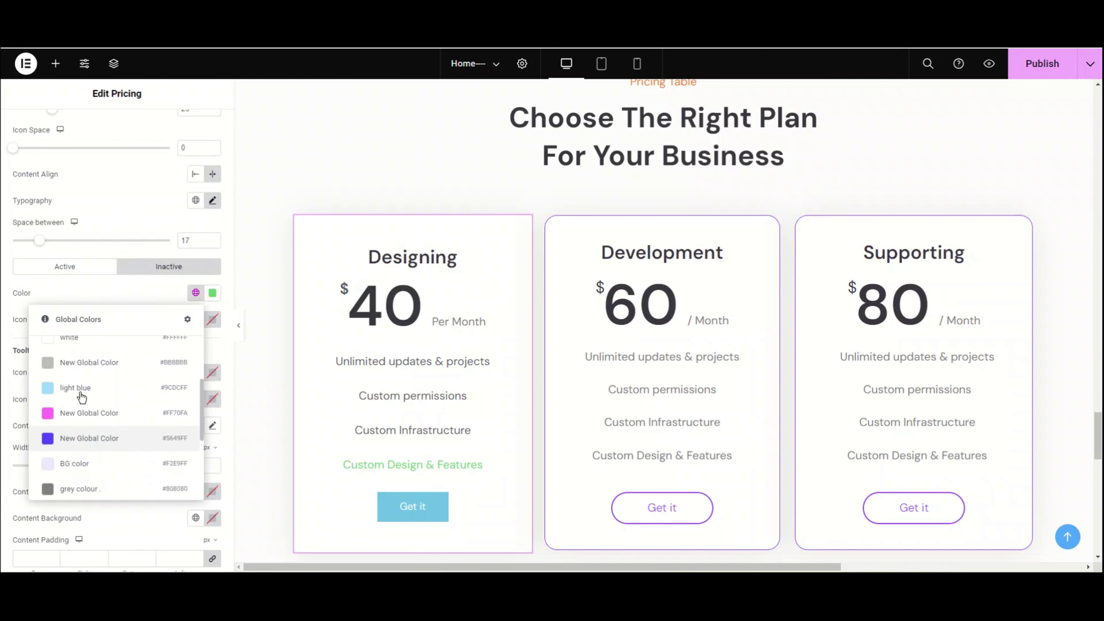
{"action": "left_click", "coordinate": [82, 362]}
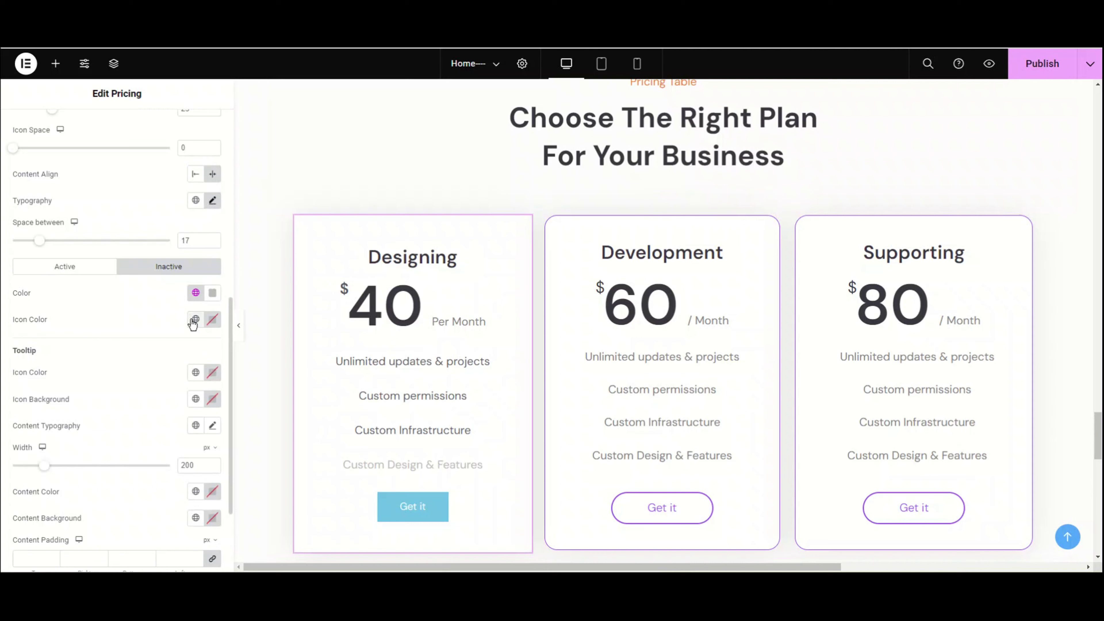
{"action": "scroll", "coordinate": [88, 295], "scroll_direction": "up", "scroll_amount": 5}
{"action": "scroll", "coordinate": [52, 244], "scroll_direction": "up", "scroll_amount": 4}
{"action": "left_click", "coordinate": [58, 264]}
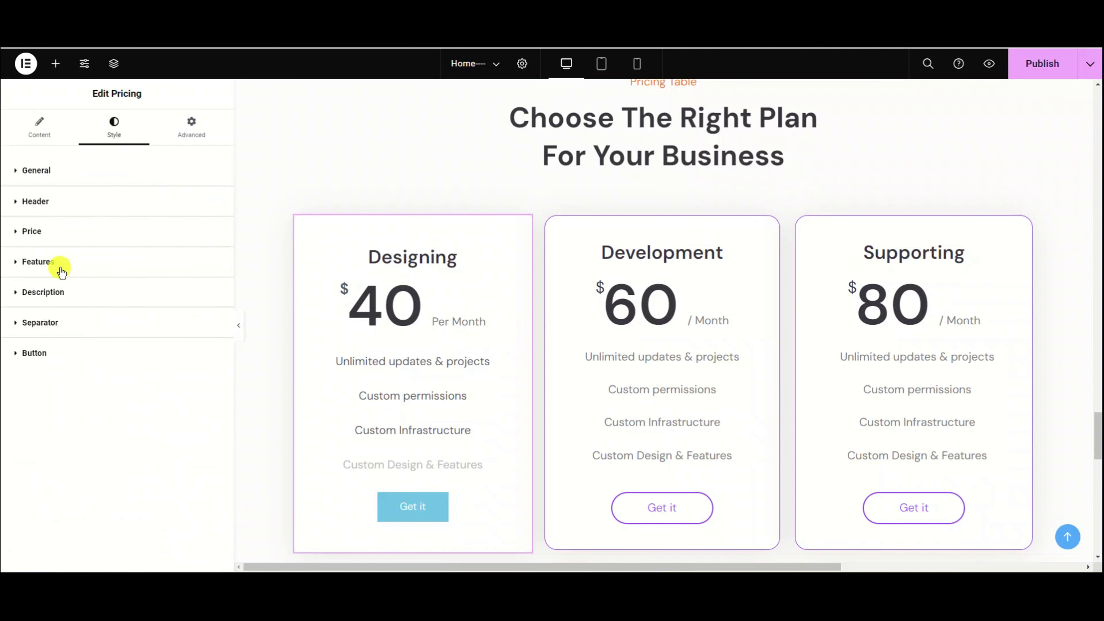
Look over the Pricing widget's description style settings, close them, and open the separator style settings
{"action": "left_click", "coordinate": [64, 291]}
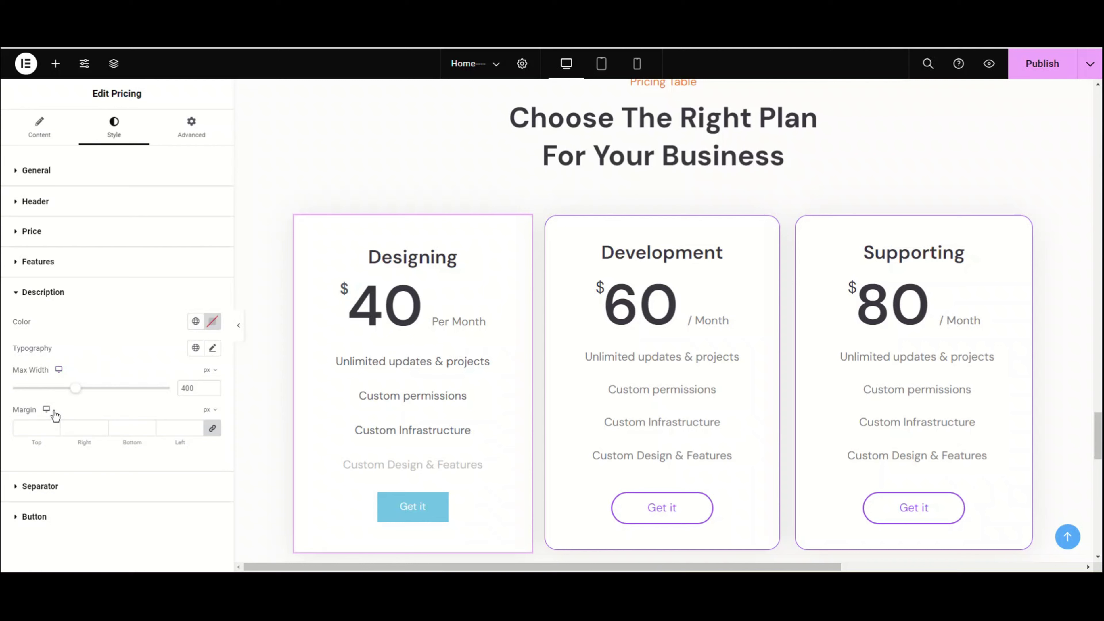
{"action": "left_click", "coordinate": [41, 292]}
{"action": "left_click", "coordinate": [33, 324]}
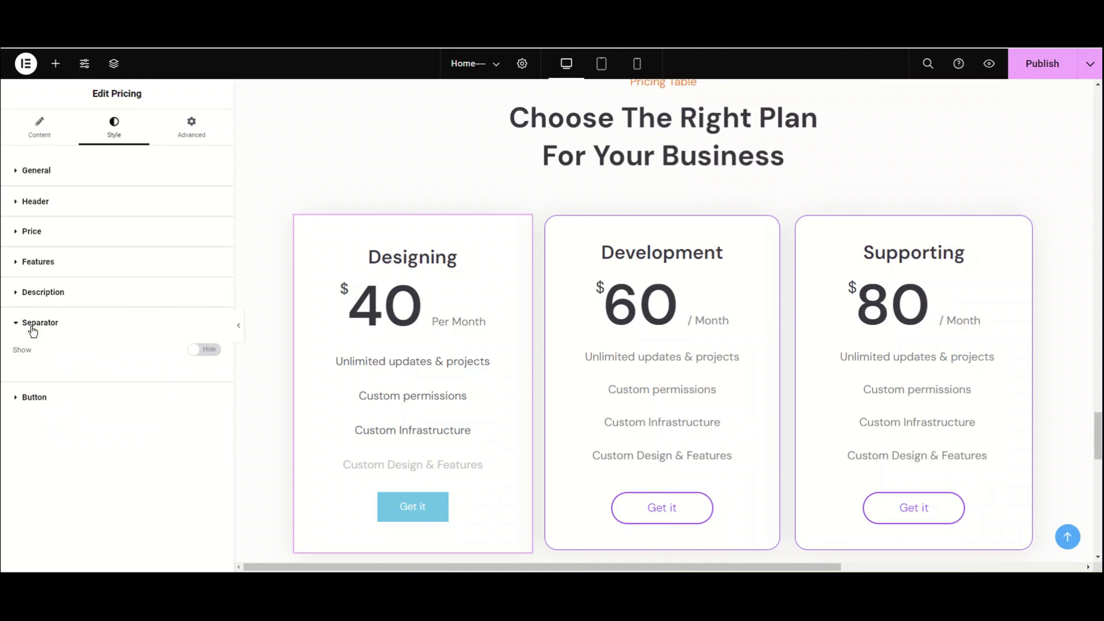
Show the separator on the Designing pricing card and set its colour to the Secondary global colour
{"action": "left_click", "coordinate": [201, 349]}
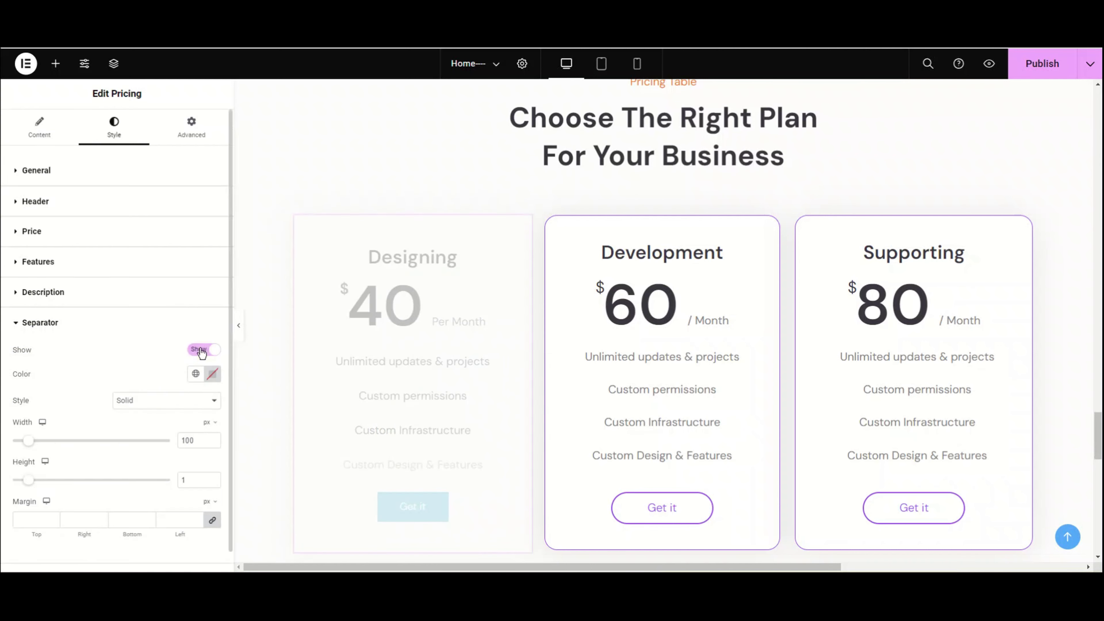
{"action": "scroll", "coordinate": [199, 350], "scroll_direction": "down", "scroll_amount": 1}
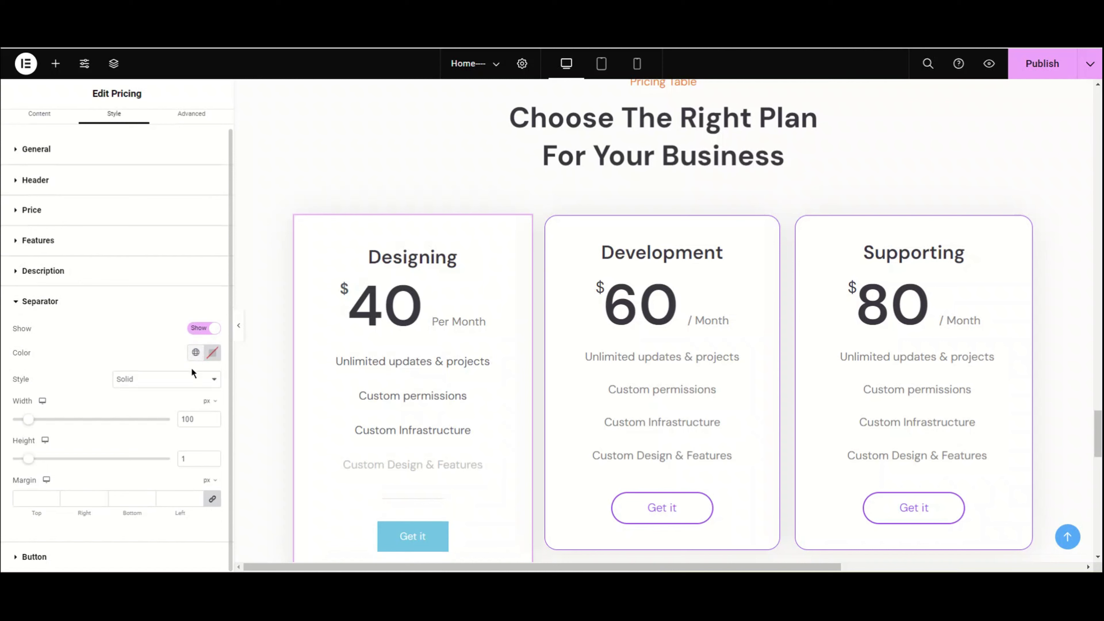
{"action": "left_click", "coordinate": [197, 356]}
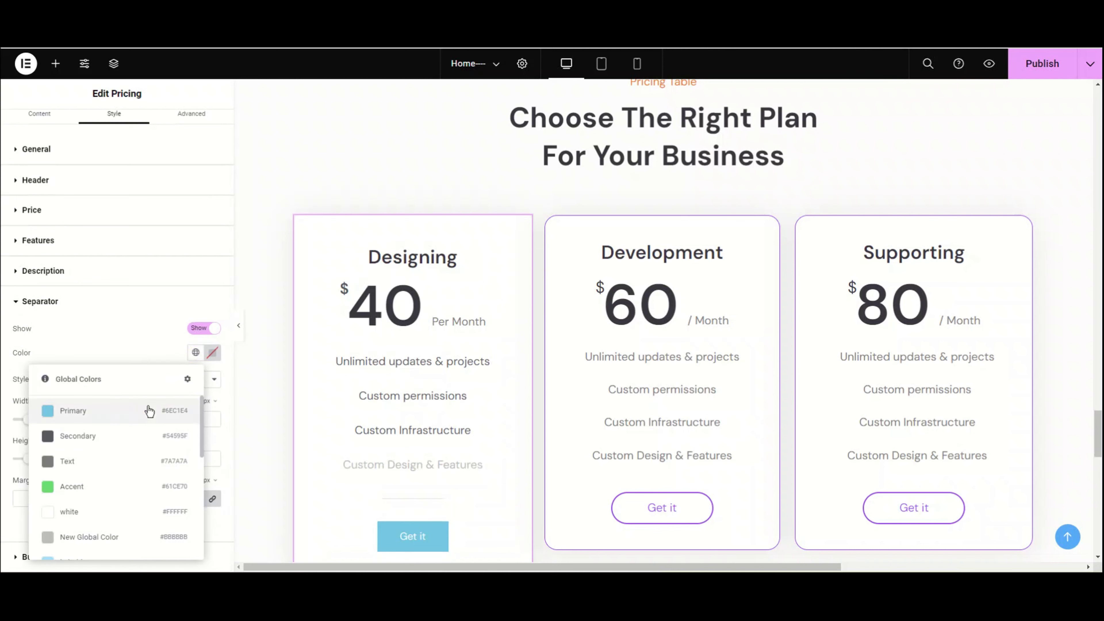
{"action": "left_click", "coordinate": [127, 436]}
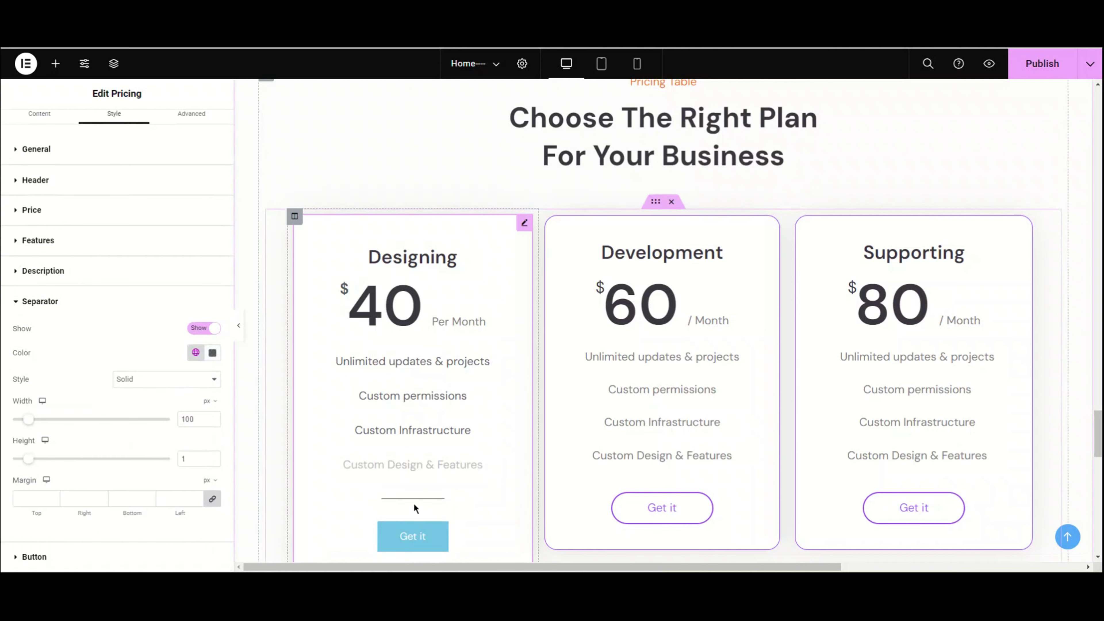
Try the Dotted, Double, Dashed and Groove line styles on the separator, leaving it on Groove
{"action": "left_click", "coordinate": [167, 382]}
{"action": "left_click", "coordinate": [164, 412]}
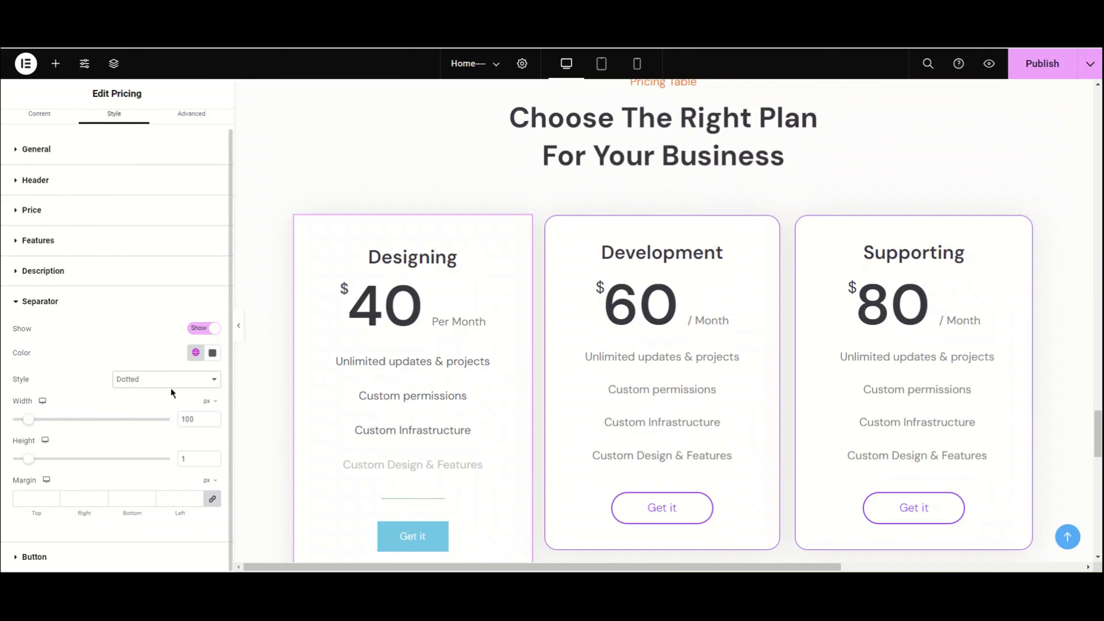
{"action": "left_click", "coordinate": [171, 385]}
{"action": "left_click", "coordinate": [172, 407]}
{"action": "left_click", "coordinate": [172, 377]}
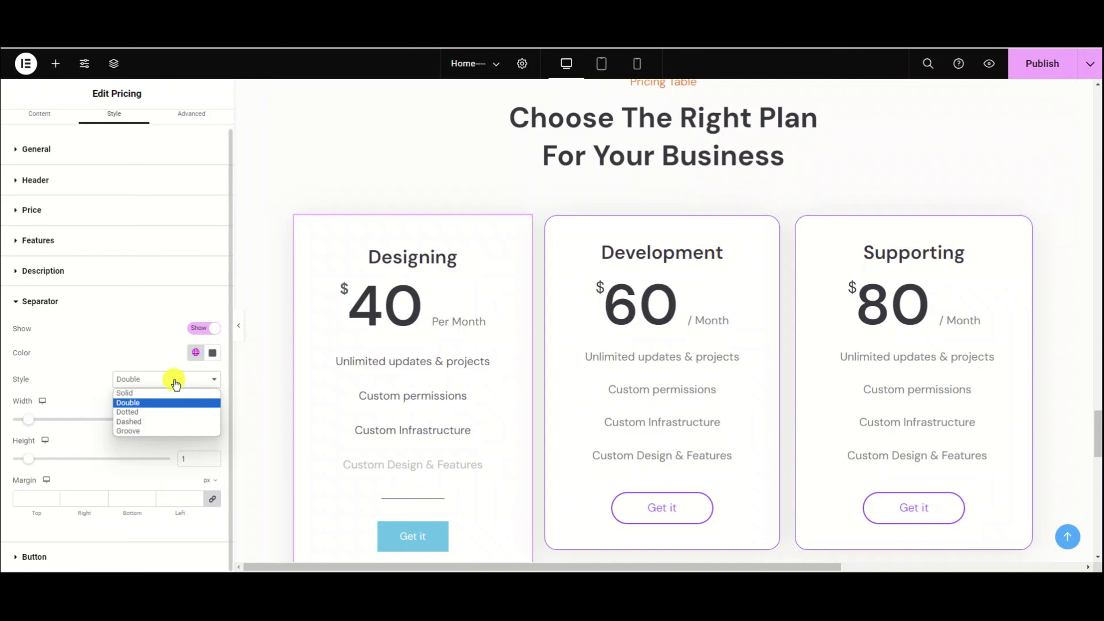
{"action": "left_click", "coordinate": [174, 420]}
{"action": "left_click", "coordinate": [178, 384]}
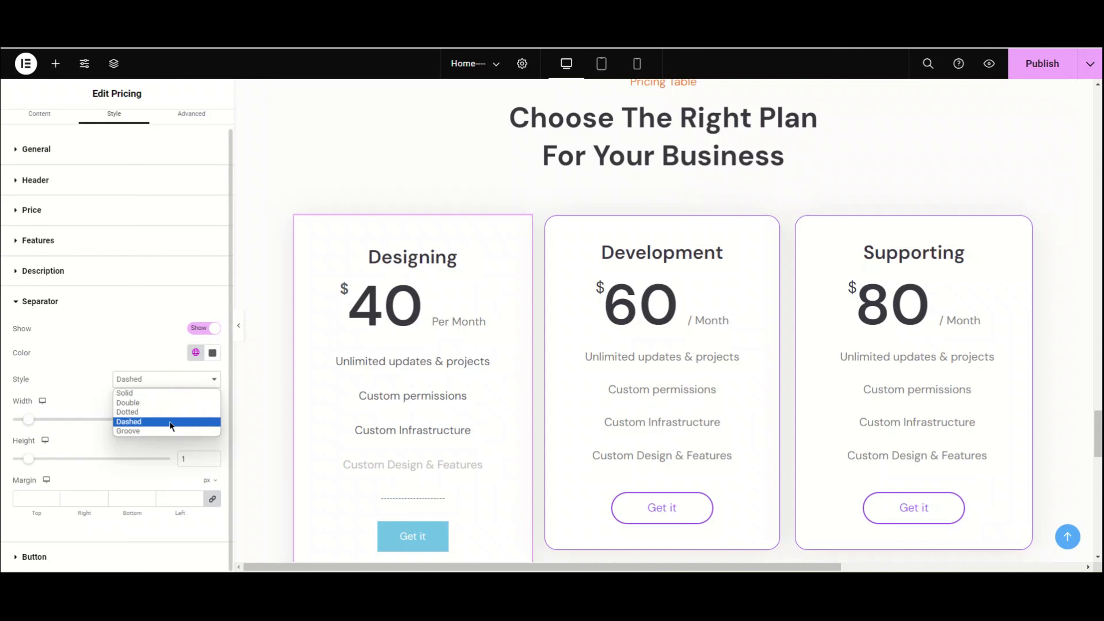
{"action": "left_click", "coordinate": [169, 430]}
{"action": "left_click", "coordinate": [171, 383]}
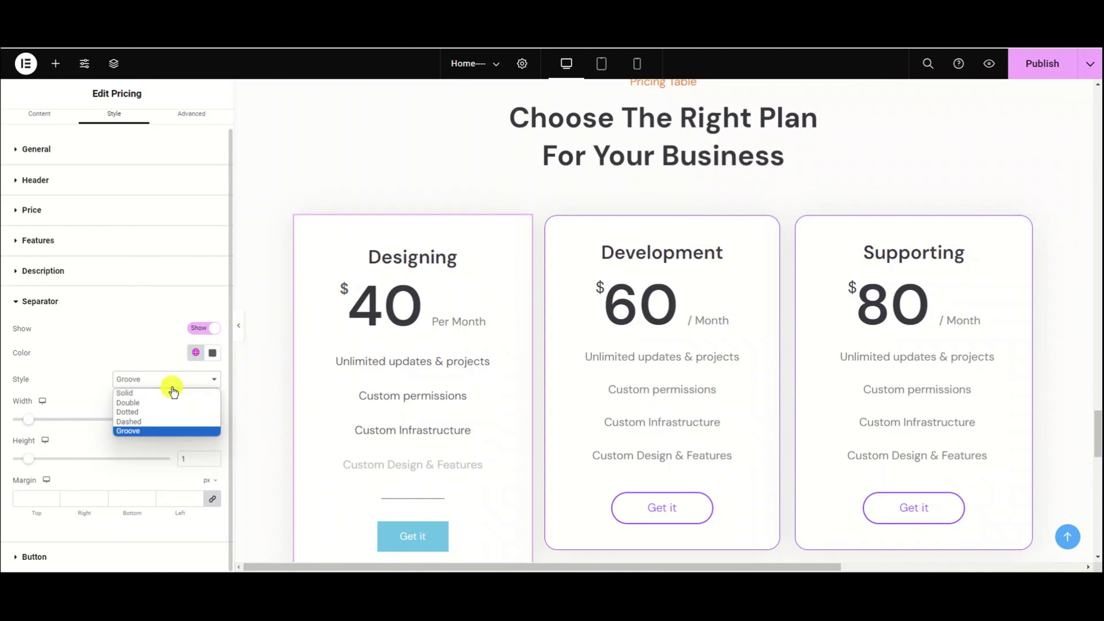
{"action": "left_click", "coordinate": [83, 356]}
Resize the separator to 104 px wide and 2 px high, try a 50 px margin, and hide the separator
{"action": "left_click_drag", "start_coordinate": [28, 420], "coordinate": [43, 473]}
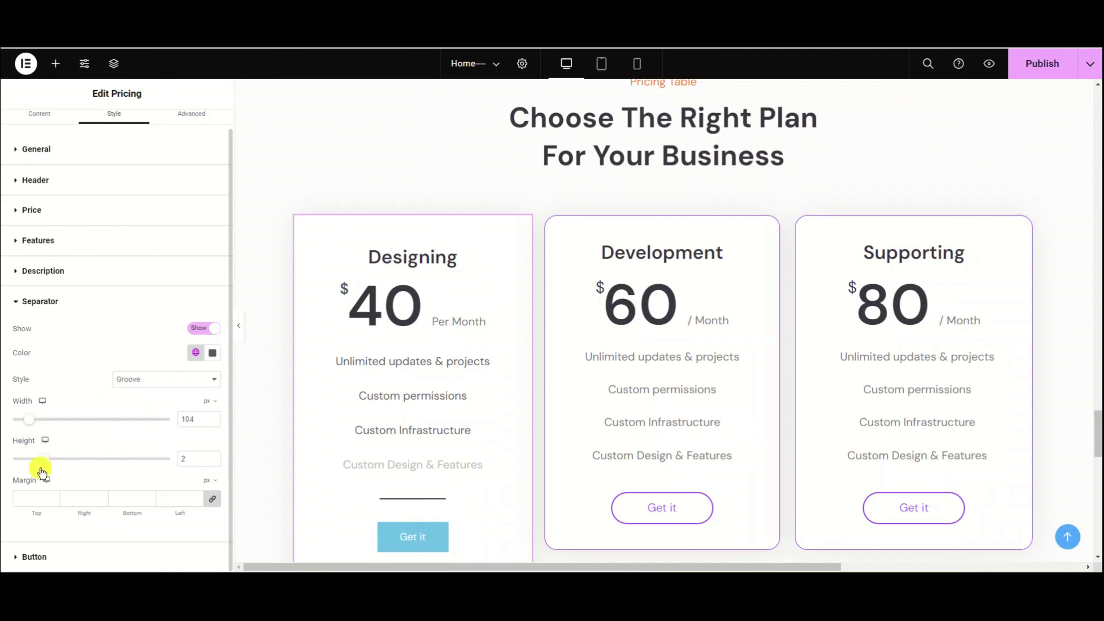
{"action": "left_click", "coordinate": [136, 502]}
{"action": "type", "text": "50"}
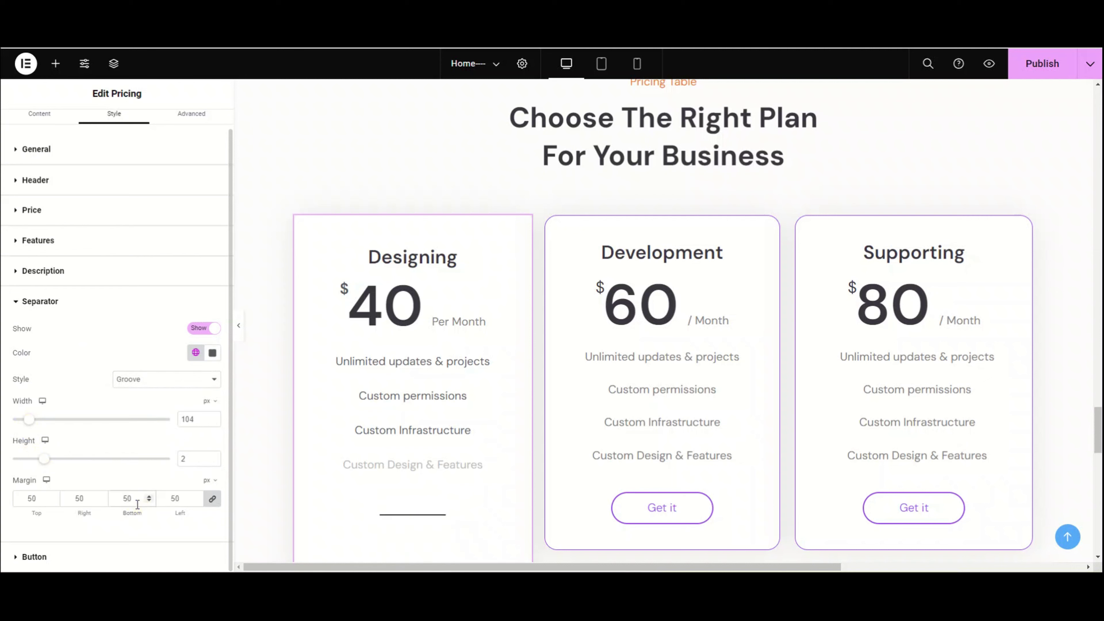
{"action": "key", "text": "BackSpace"}
{"action": "key", "text": "BackSpace"}
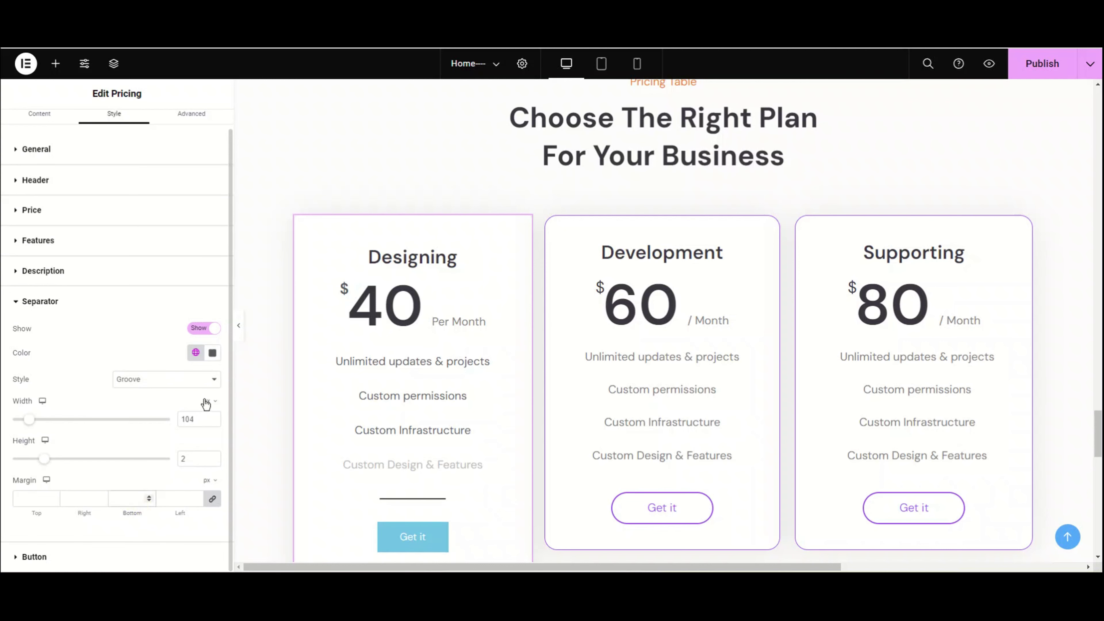
{"action": "left_click", "coordinate": [204, 329]}
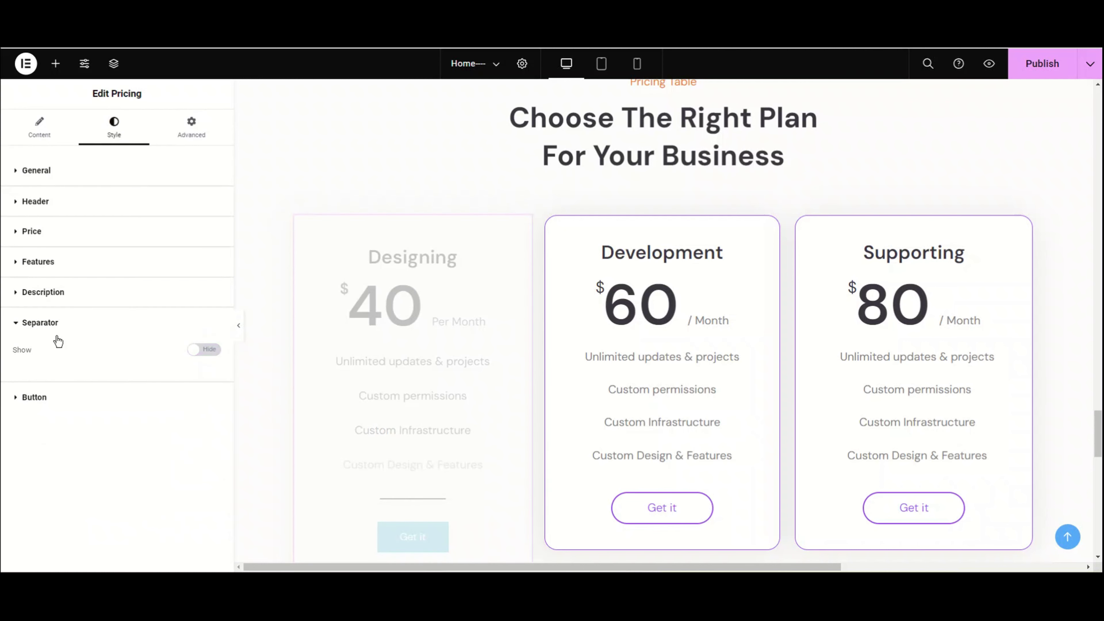
Open the Pricing widget's button style settings, try the Block display on the button and restore its original display
{"action": "left_click", "coordinate": [37, 323]}
{"action": "left_click", "coordinate": [34, 353]}
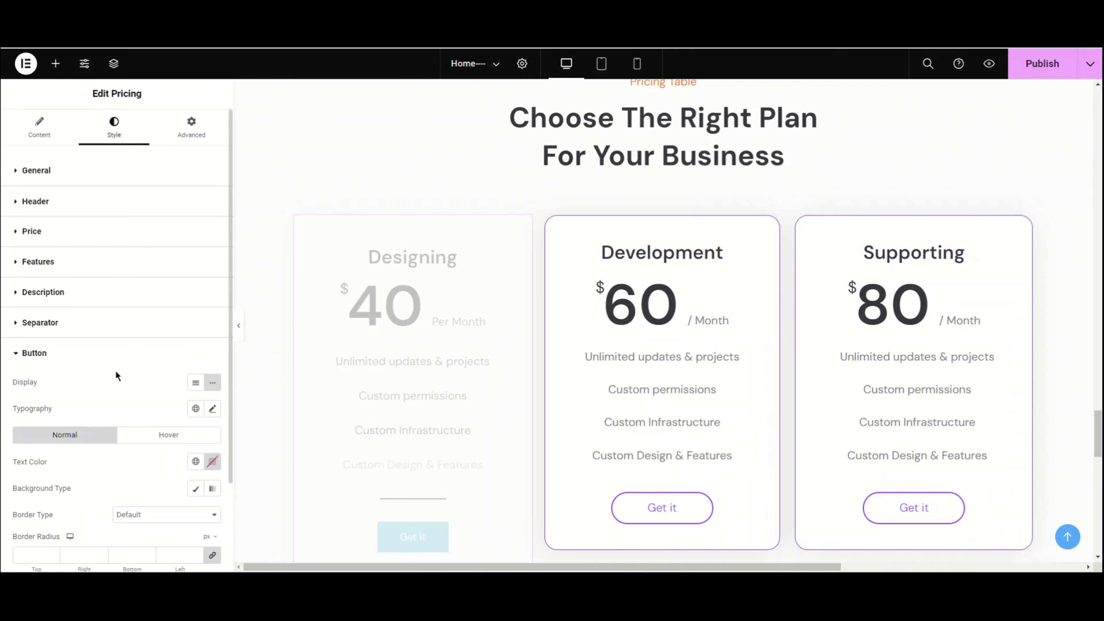
{"action": "scroll", "coordinate": [177, 382], "scroll_direction": "down", "scroll_amount": 3}
{"action": "scroll", "coordinate": [426, 291], "scroll_direction": "down", "scroll_amount": 1}
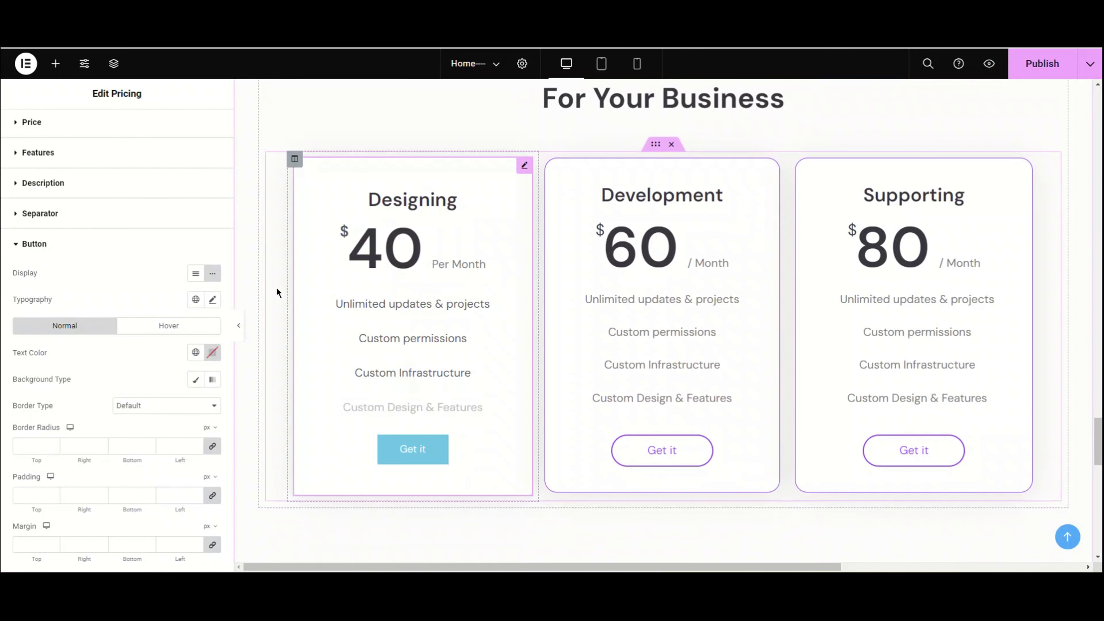
{"action": "left_click", "coordinate": [196, 273]}
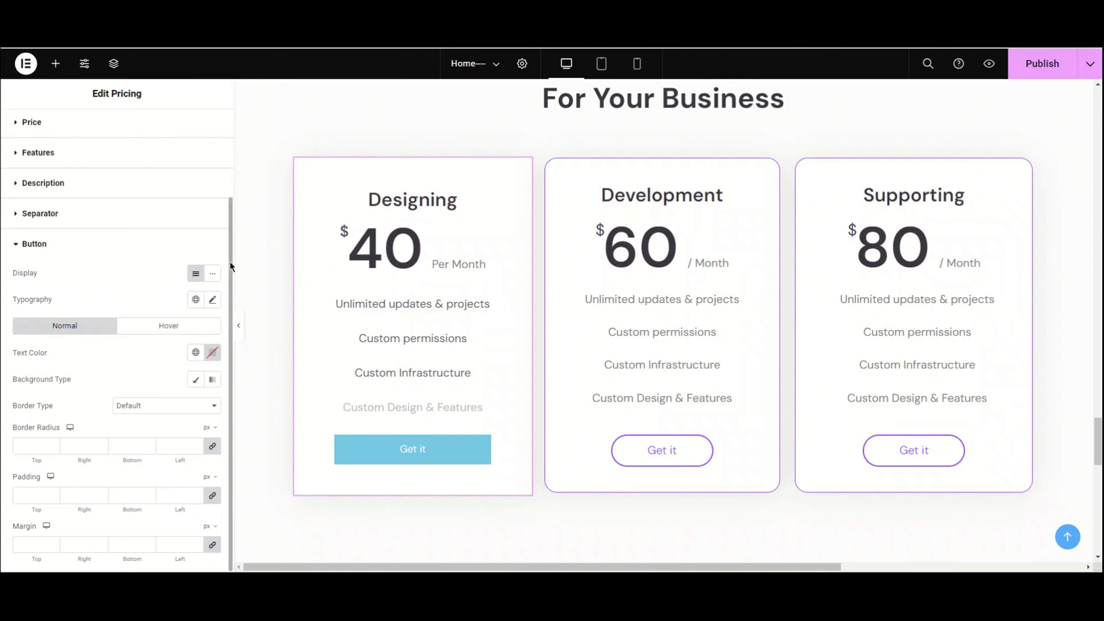
{"action": "left_click", "coordinate": [213, 274]}
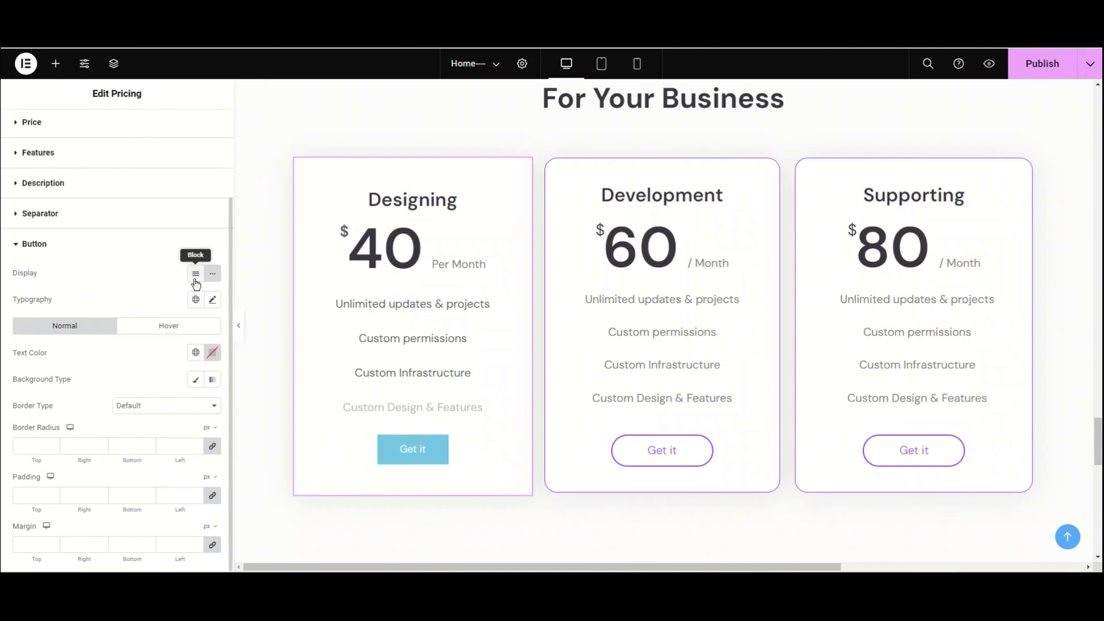
Set the button's typography to DM Sans, size 18 px and weight 400 (Normal)
{"action": "left_click", "coordinate": [212, 299]}
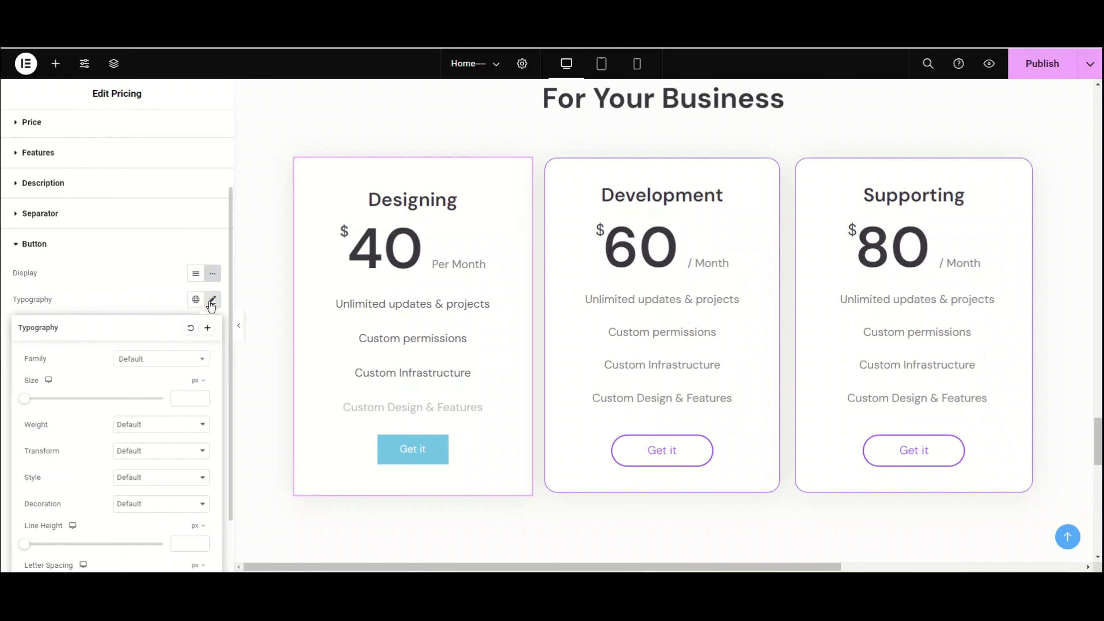
{"action": "left_click", "coordinate": [170, 368]}
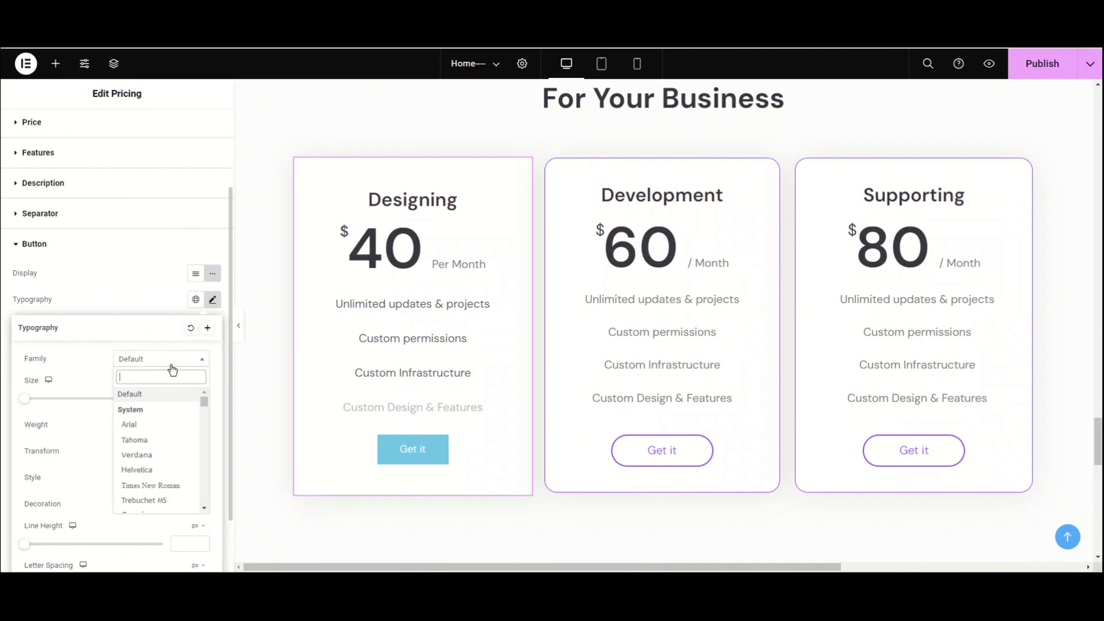
{"action": "type", "text": "dm"}
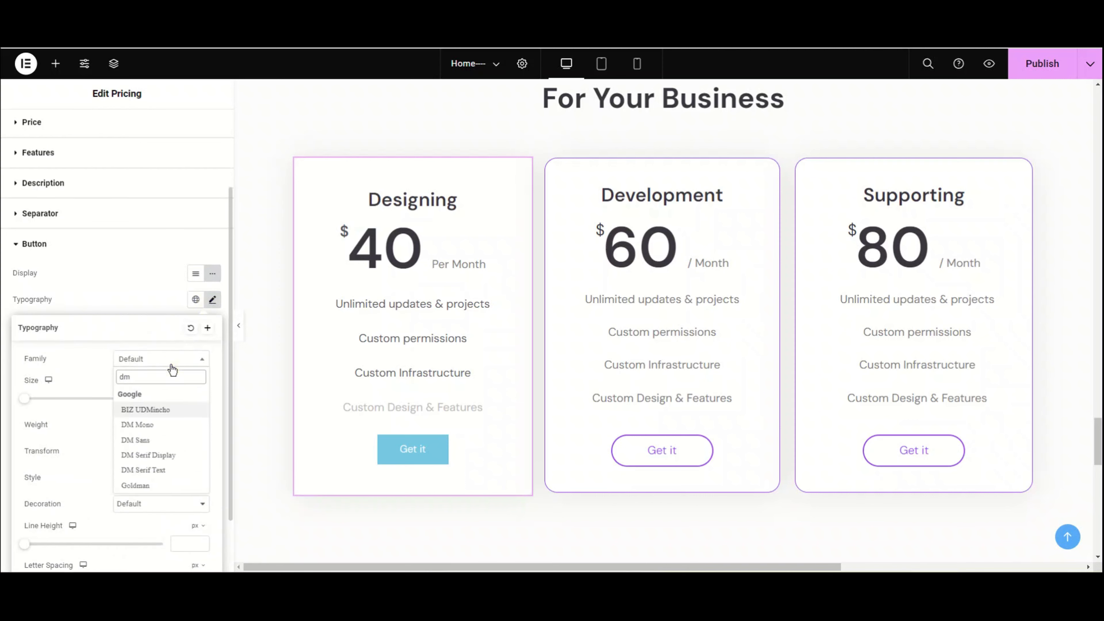
{"action": "left_click", "coordinate": [136, 439]}
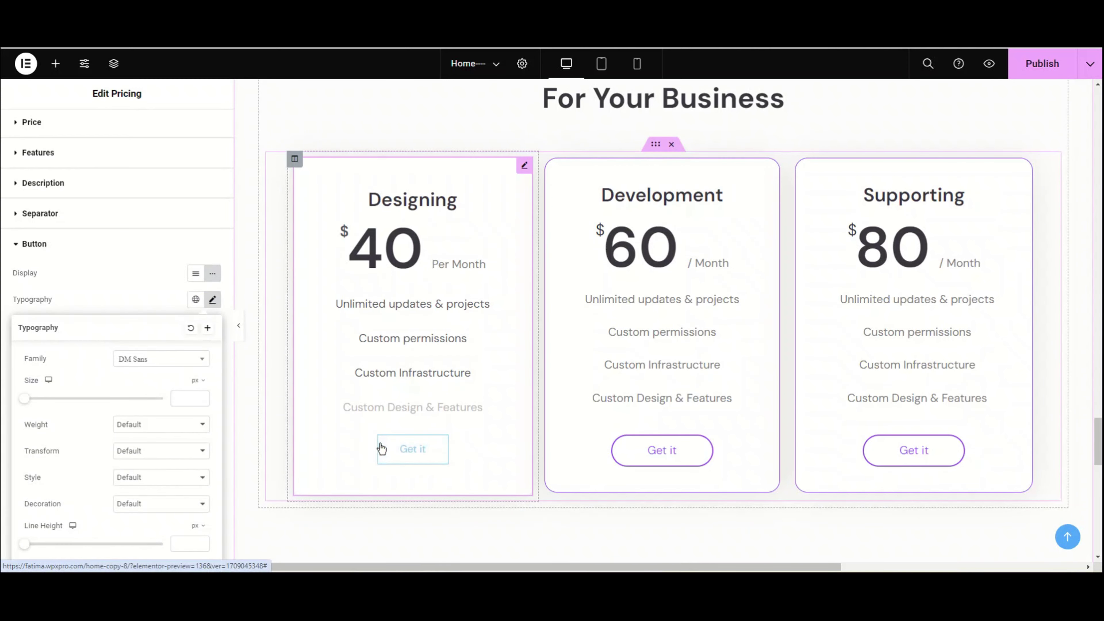
{"action": "mouse_move", "coordinate": [34, 404]}
{"action": "left_mouse_down"}
{"action": "mouse_move", "coordinate": [64, 401]}
{"action": "mouse_move", "coordinate": [52, 398]}
{"action": "left_mouse_up"}
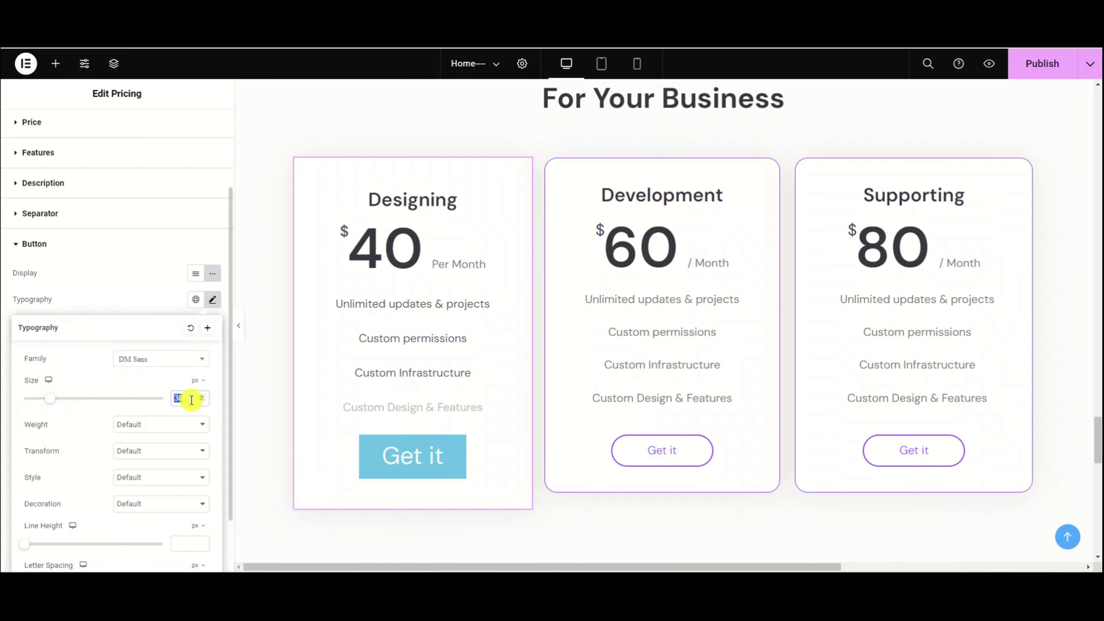
{"action": "type", "text": "18"}
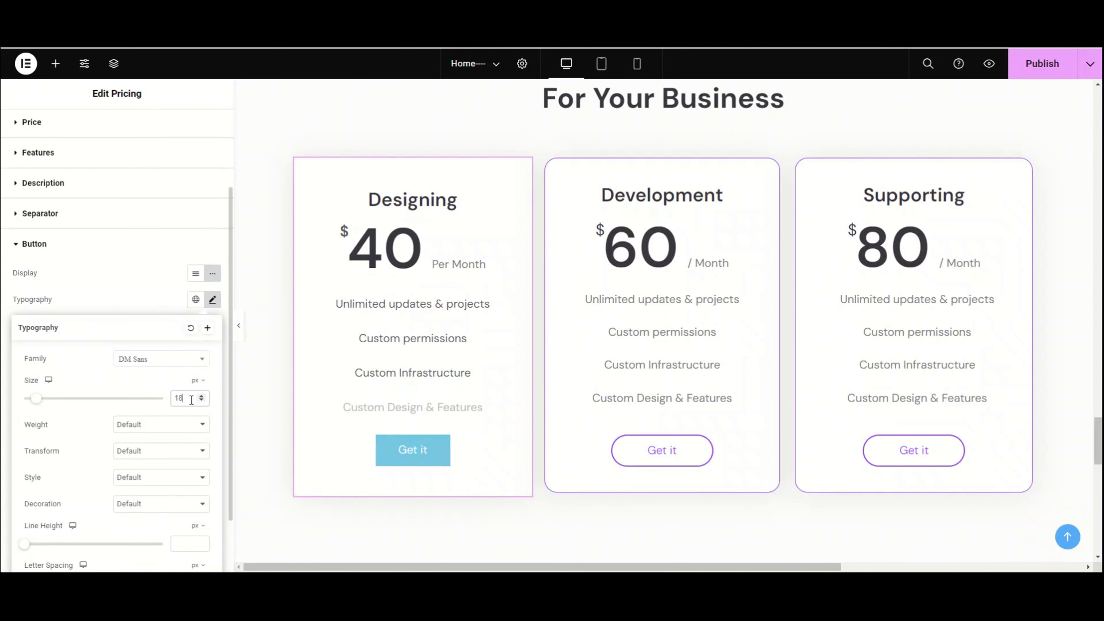
{"action": "left_click", "coordinate": [169, 430]}
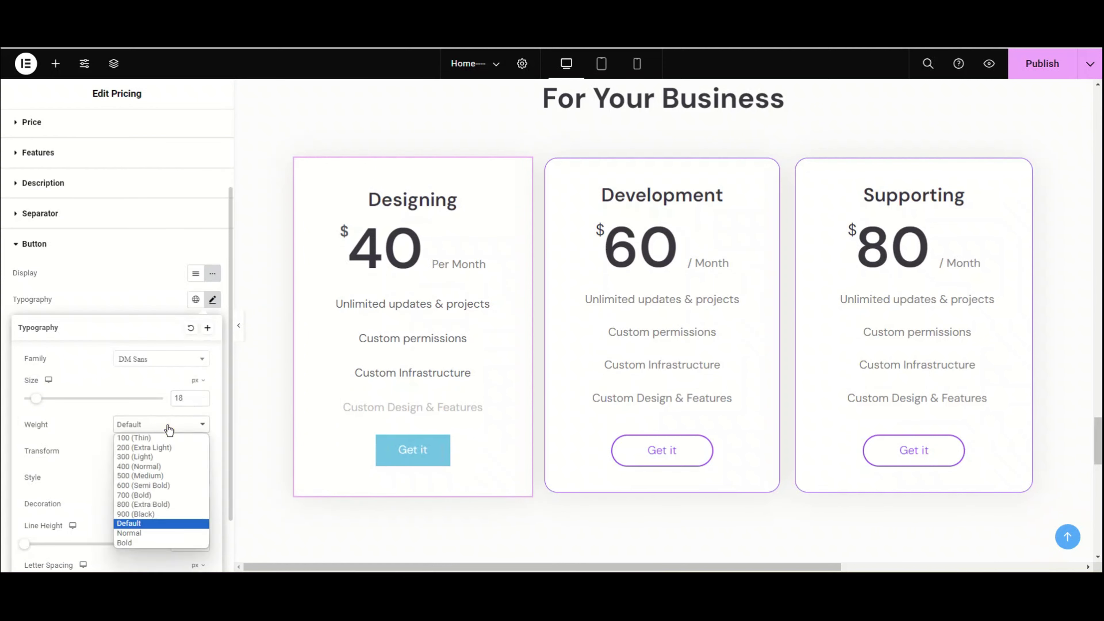
{"action": "left_click", "coordinate": [168, 467]}
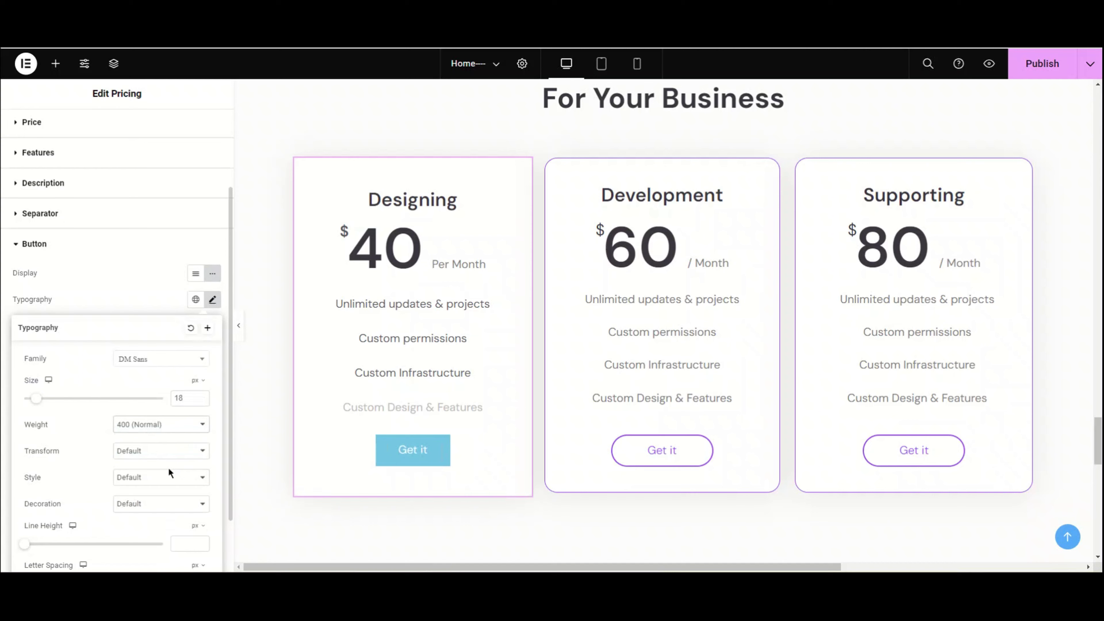
{"action": "left_click", "coordinate": [213, 301]}
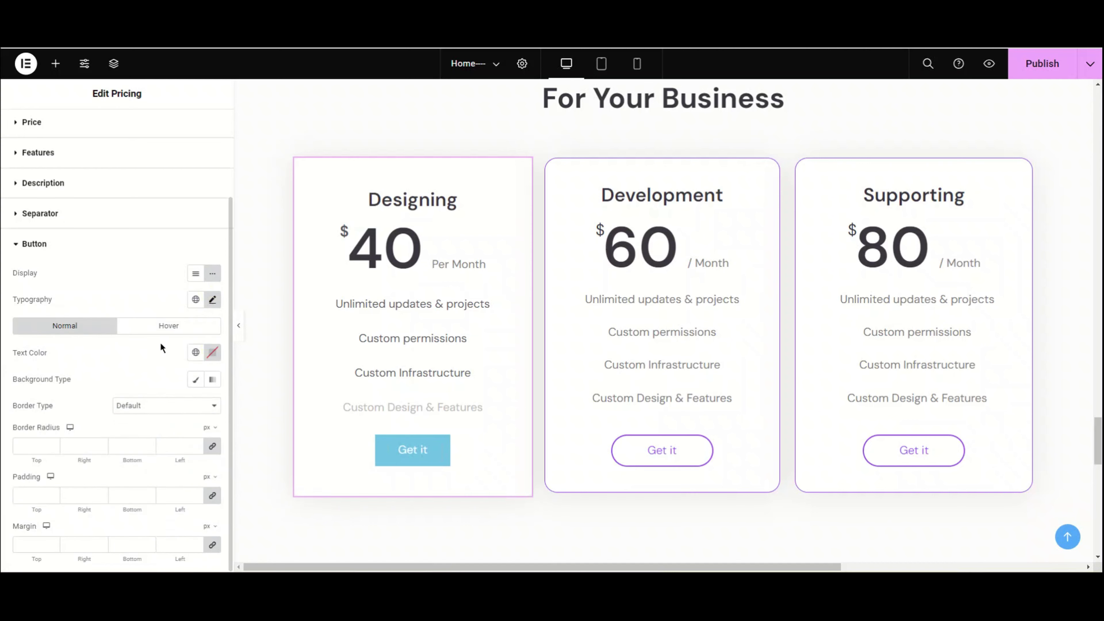
Set the button's text to the purple global colour and its background to the white global colour
{"action": "left_click", "coordinate": [195, 352]}
{"action": "scroll", "coordinate": [124, 461], "scroll_direction": "down", "scroll_amount": 8}
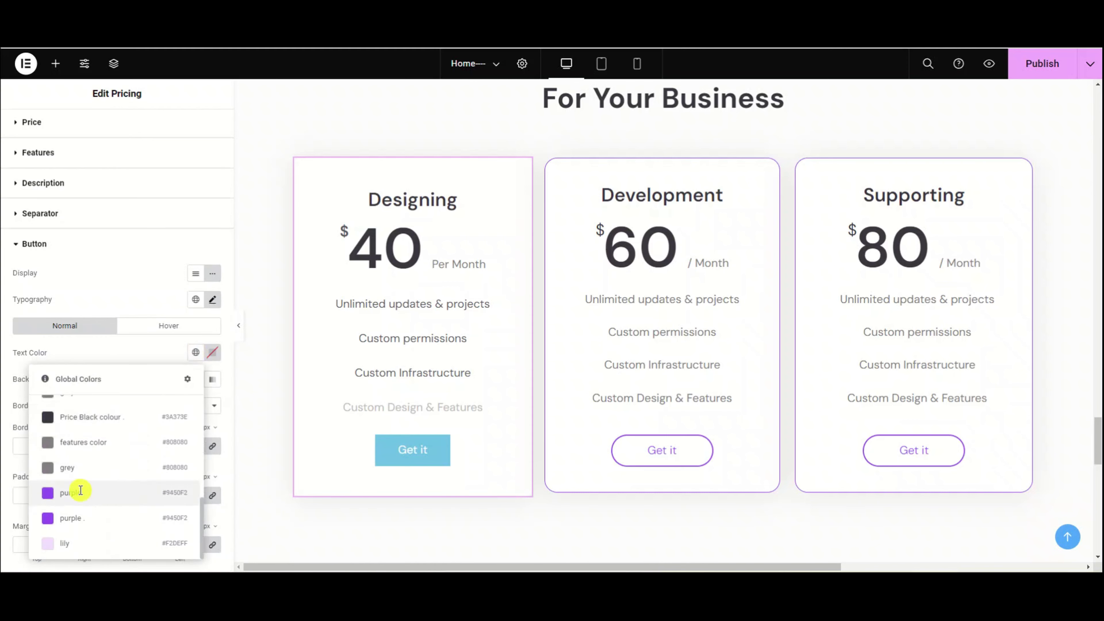
{"action": "left_click", "coordinate": [82, 492]}
{"action": "left_click", "coordinate": [196, 378]}
{"action": "left_click", "coordinate": [195, 406]}
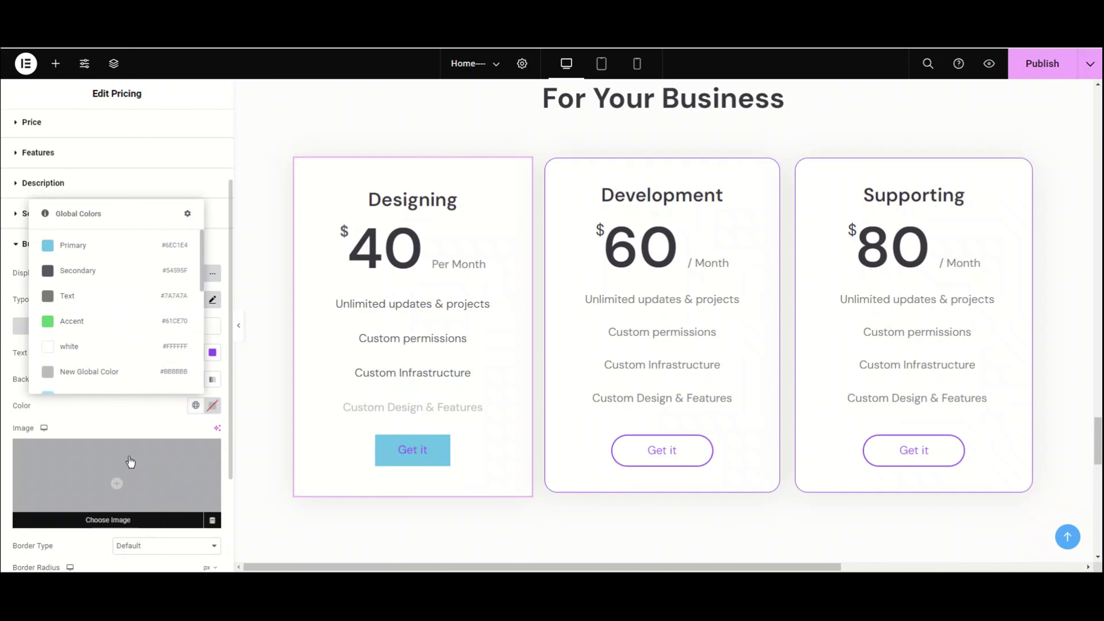
{"action": "left_click", "coordinate": [103, 346]}
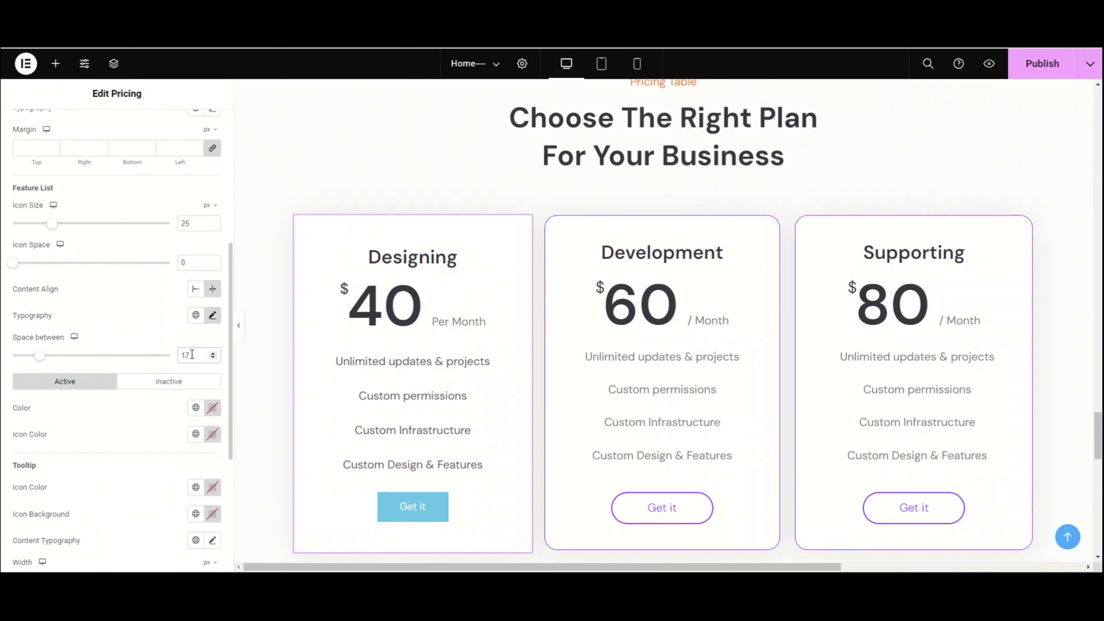
Give the button a Solid border in the purple global colour, 2 px wide on all sides
{"action": "left_click", "coordinate": [172, 493]}
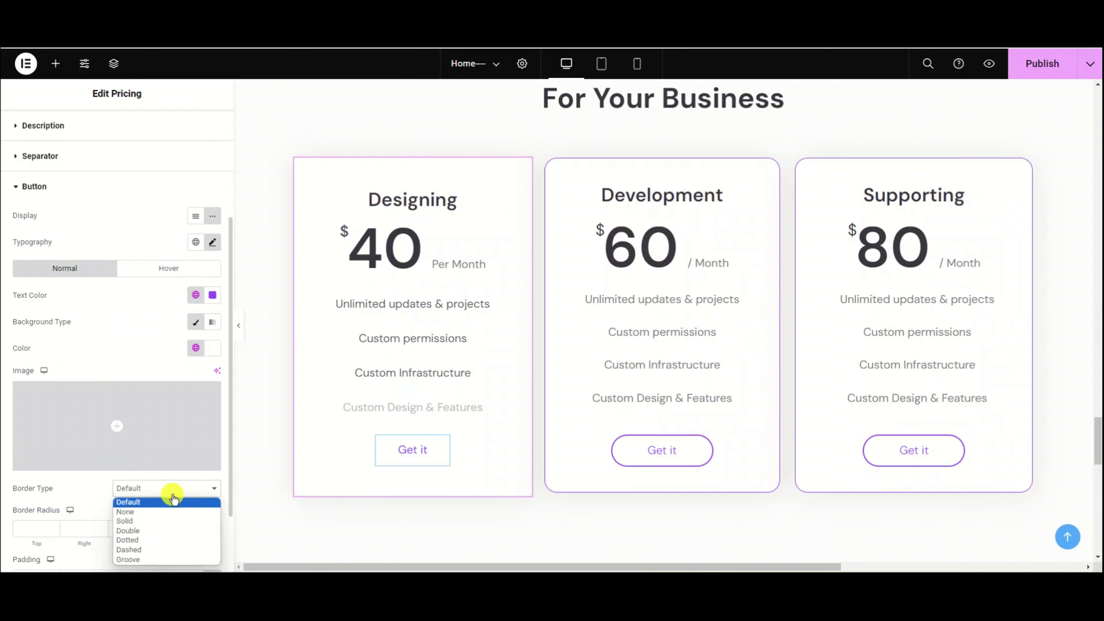
{"action": "left_click", "coordinate": [165, 521]}
{"action": "scroll", "coordinate": [166, 478], "scroll_direction": "down", "scroll_amount": 1}
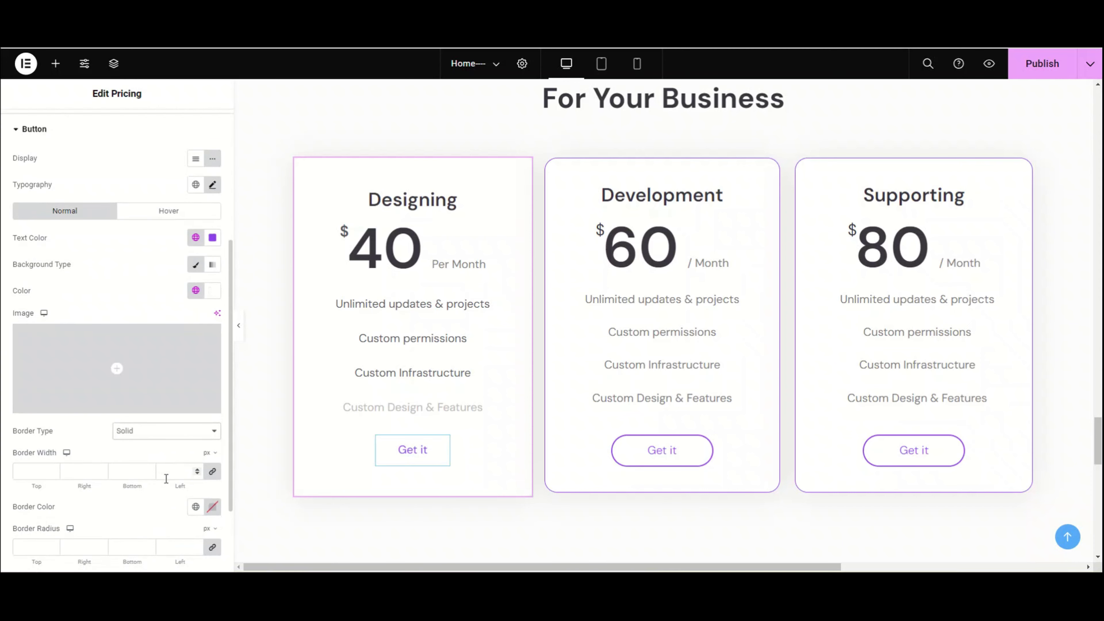
{"action": "left_click", "coordinate": [194, 508]}
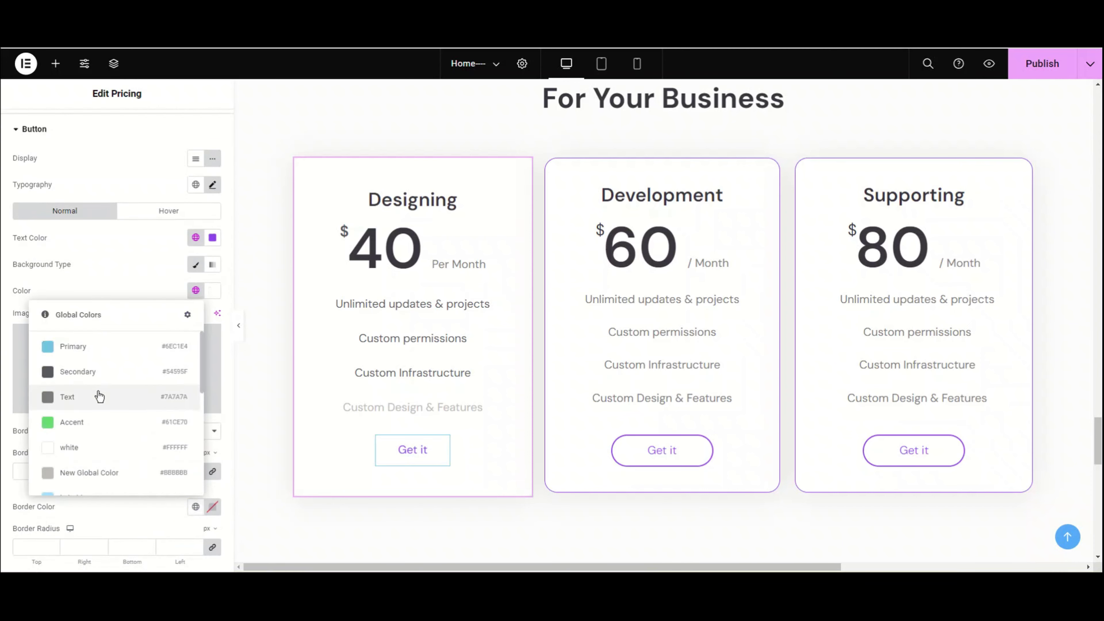
{"action": "scroll", "coordinate": [99, 402], "scroll_direction": "down", "scroll_amount": 3}
{"action": "scroll", "coordinate": [99, 433], "scroll_direction": "down", "scroll_amount": 5}
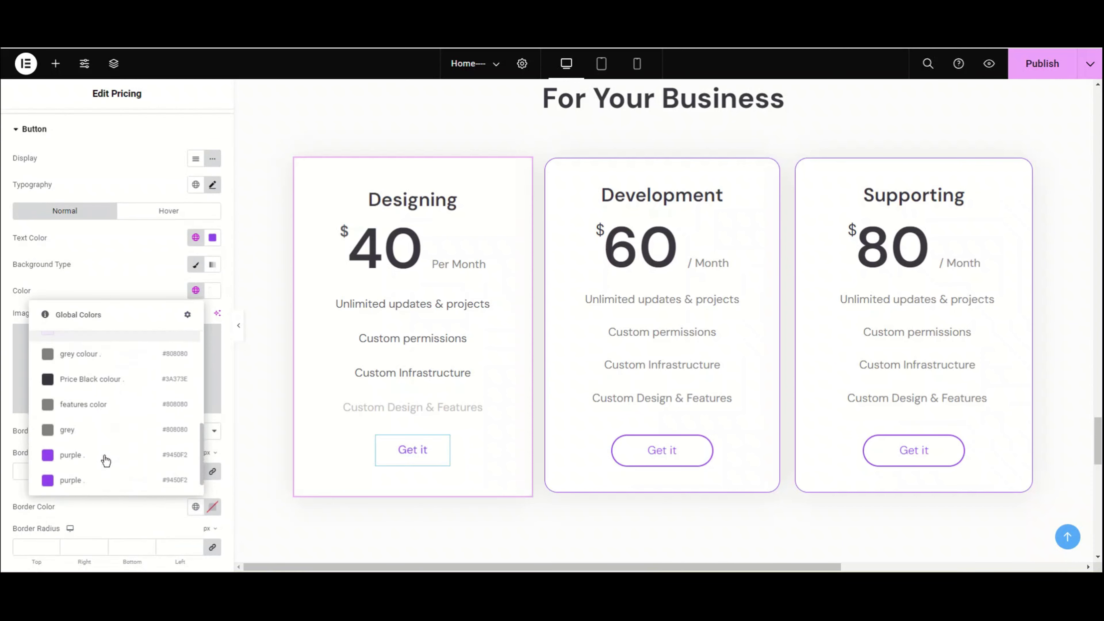
{"action": "left_click", "coordinate": [101, 440]}
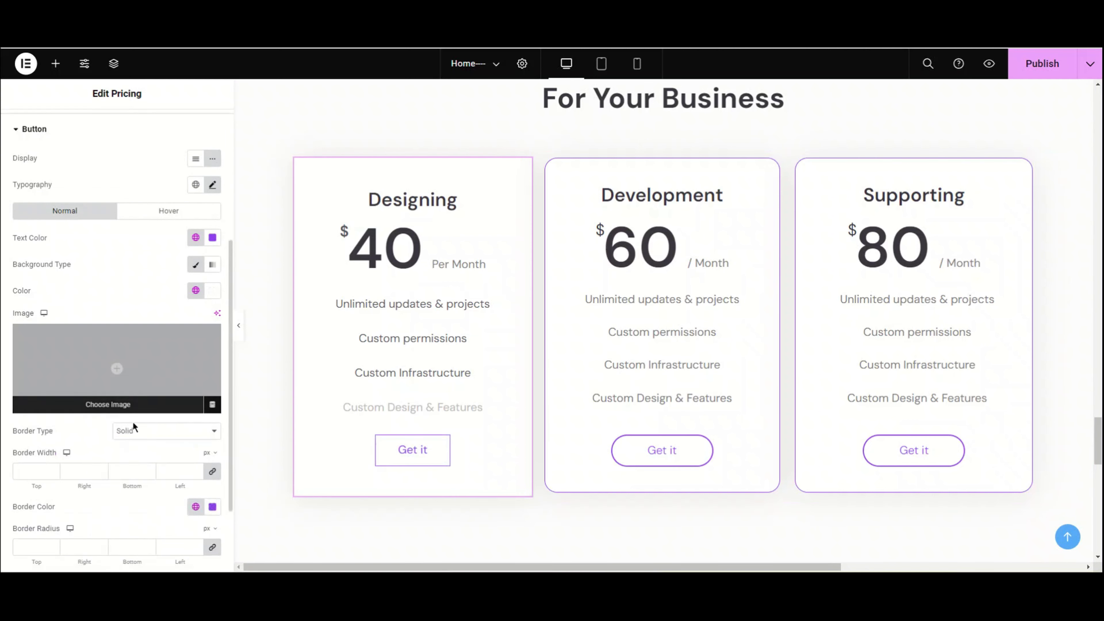
{"action": "left_click", "coordinate": [126, 474]}
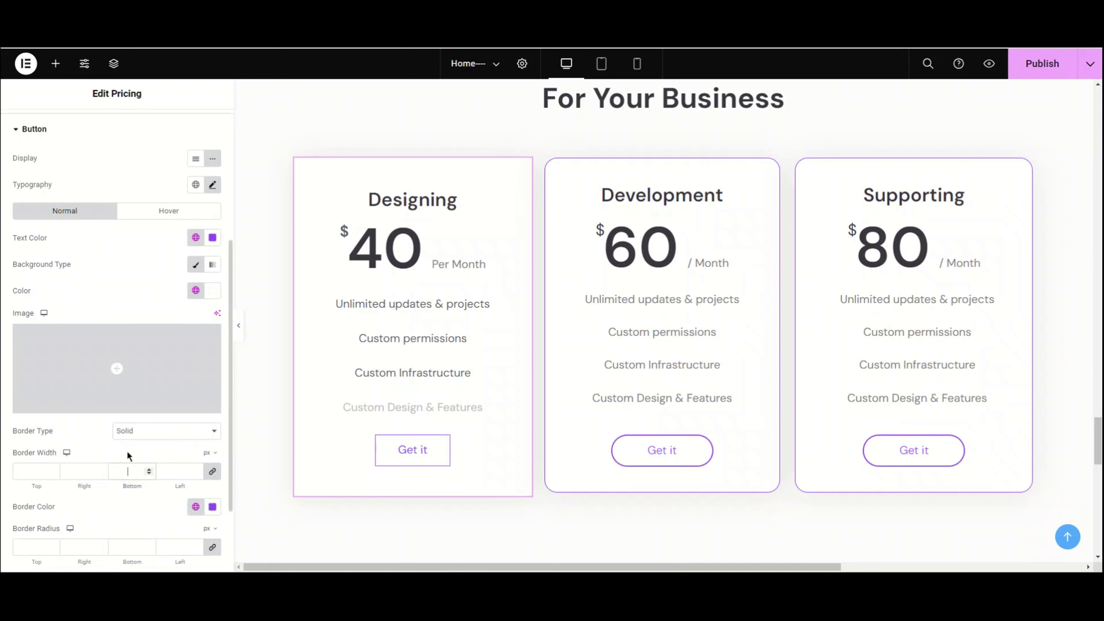
{"action": "type", "text": "2"}
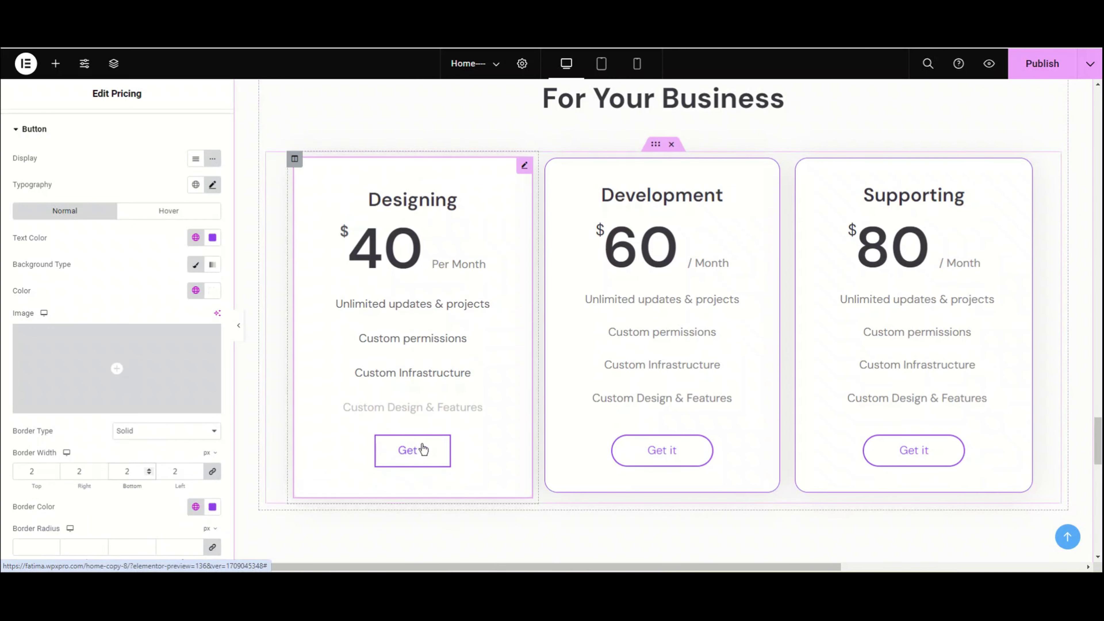
Round the button's corners with a border radius of 50 px on all sides
{"action": "scroll", "coordinate": [174, 482], "scroll_direction": "down", "scroll_amount": 2}
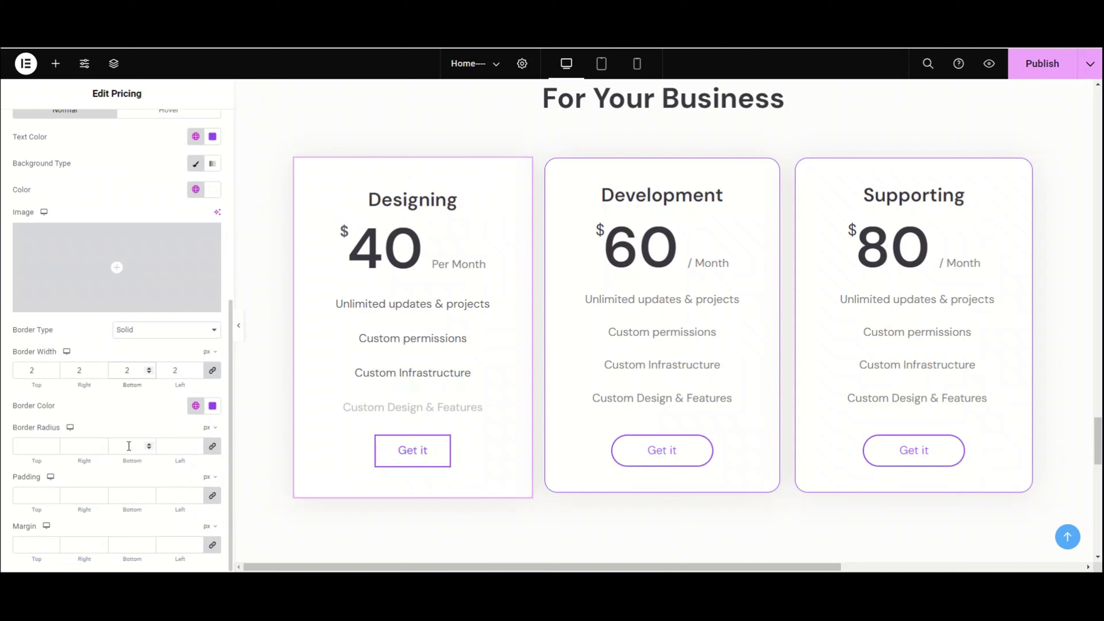
{"action": "left_click", "coordinate": [128, 445]}
{"action": "type", "text": "50"}
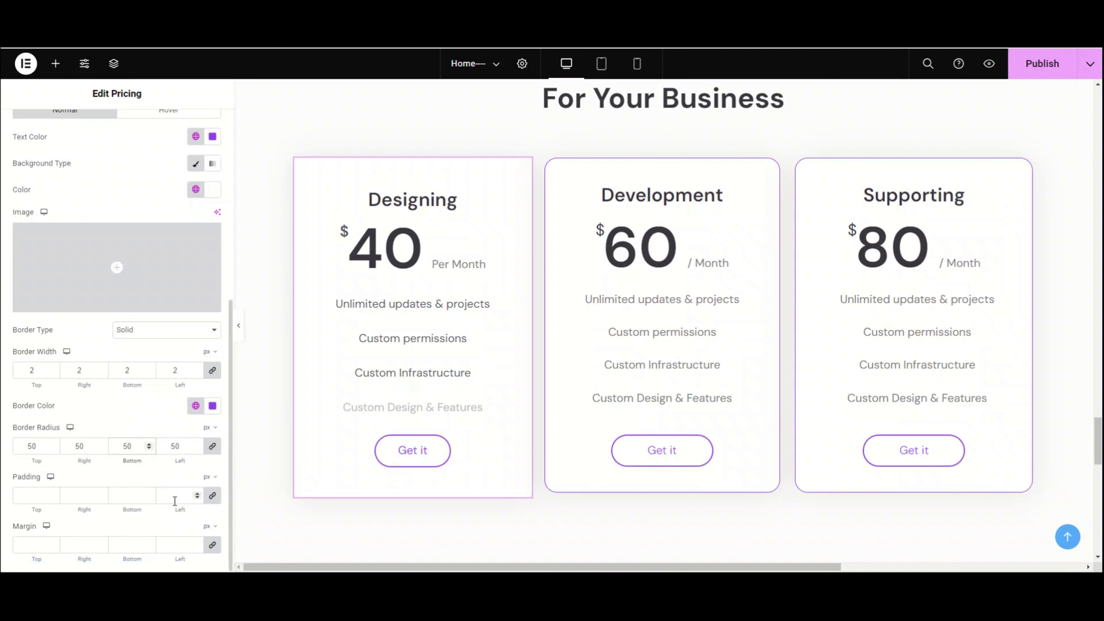
Unlink the button's padding values and set them to 15 px top and bottom and 56 px right and left
{"action": "left_click", "coordinate": [213, 500]}
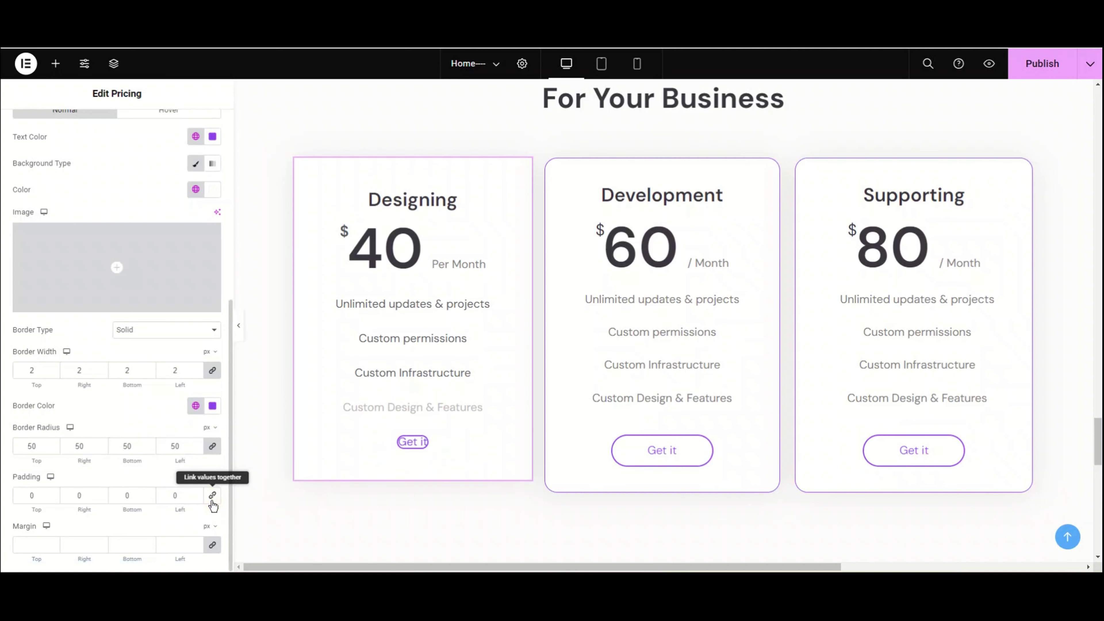
{"action": "left_click", "coordinate": [42, 497]}
{"action": "type", "text": "15"}
{"action": "left_click", "coordinate": [131, 497]}
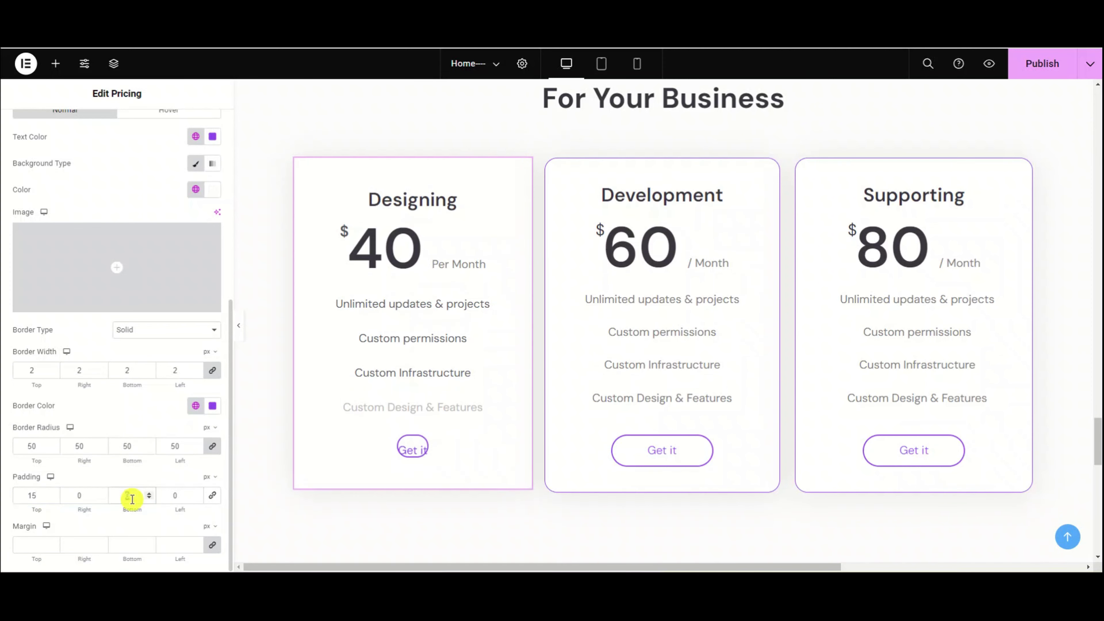
{"action": "type", "text": "15"}
{"action": "left_click", "coordinate": [82, 502]}
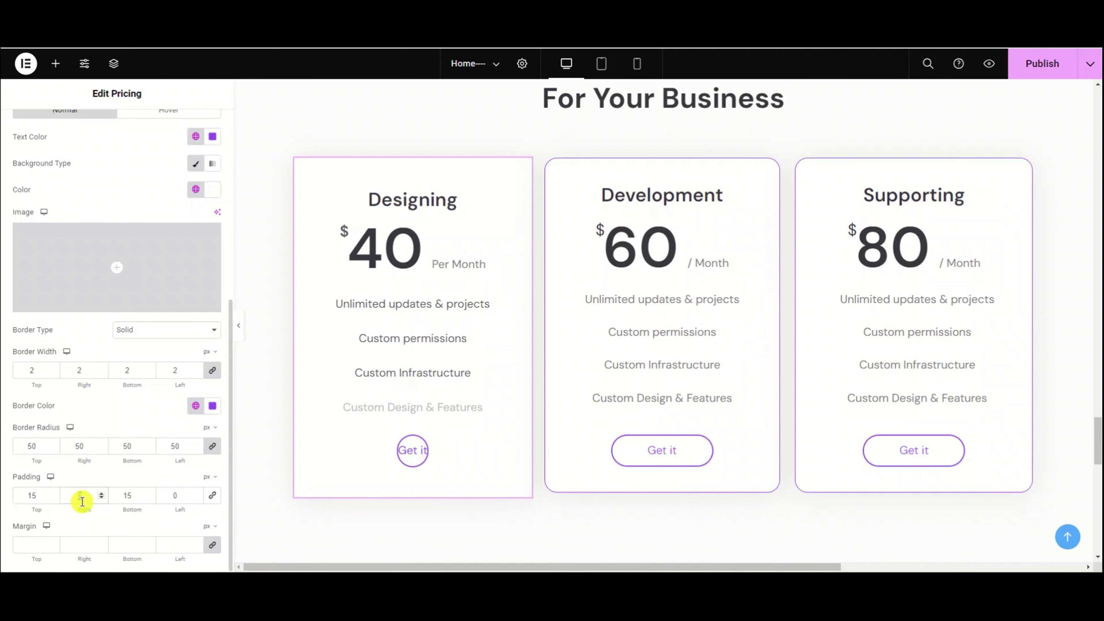
{"action": "type", "text": "56"}
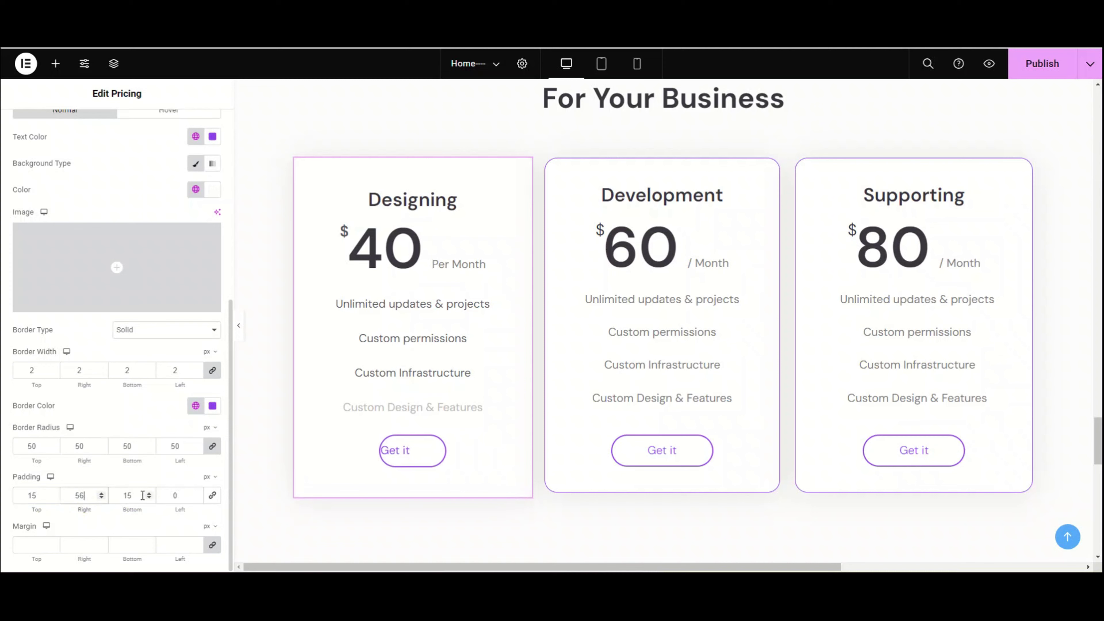
{"action": "left_click", "coordinate": [163, 499]}
{"action": "type", "text": "56"}
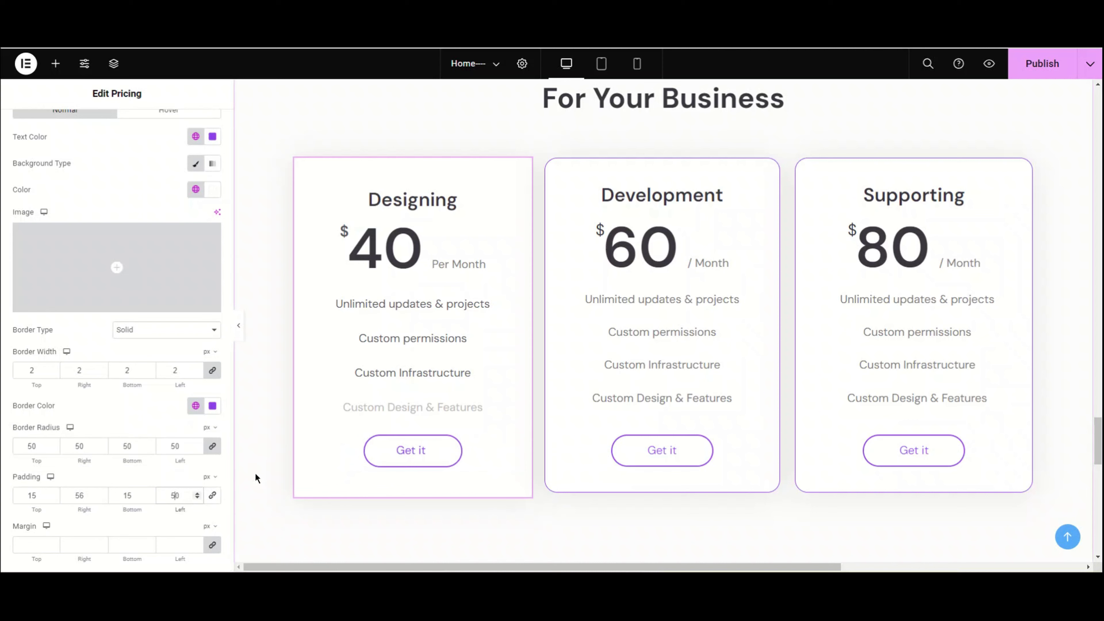
{"action": "left_click", "coordinate": [176, 493]}
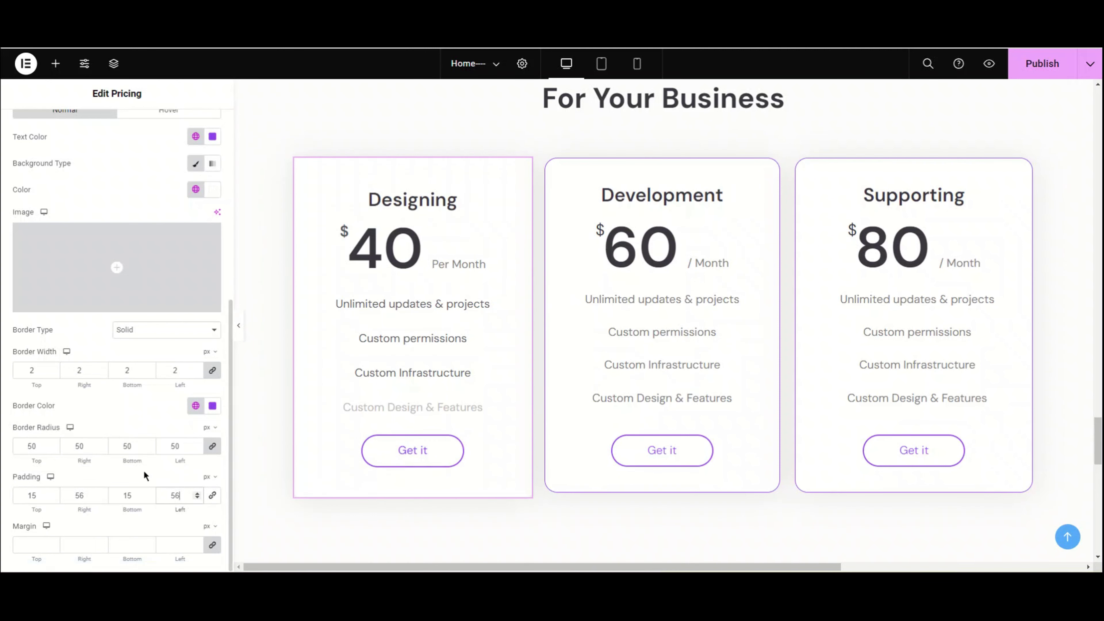
For the button's hover state, set the text to the white global colour and the background to the purple global colour
{"action": "scroll", "coordinate": [142, 470], "scroll_direction": "up", "scroll_amount": 4}
{"action": "scroll", "coordinate": [148, 303], "scroll_direction": "up", "scroll_amount": 1}
{"action": "left_click", "coordinate": [176, 327]}
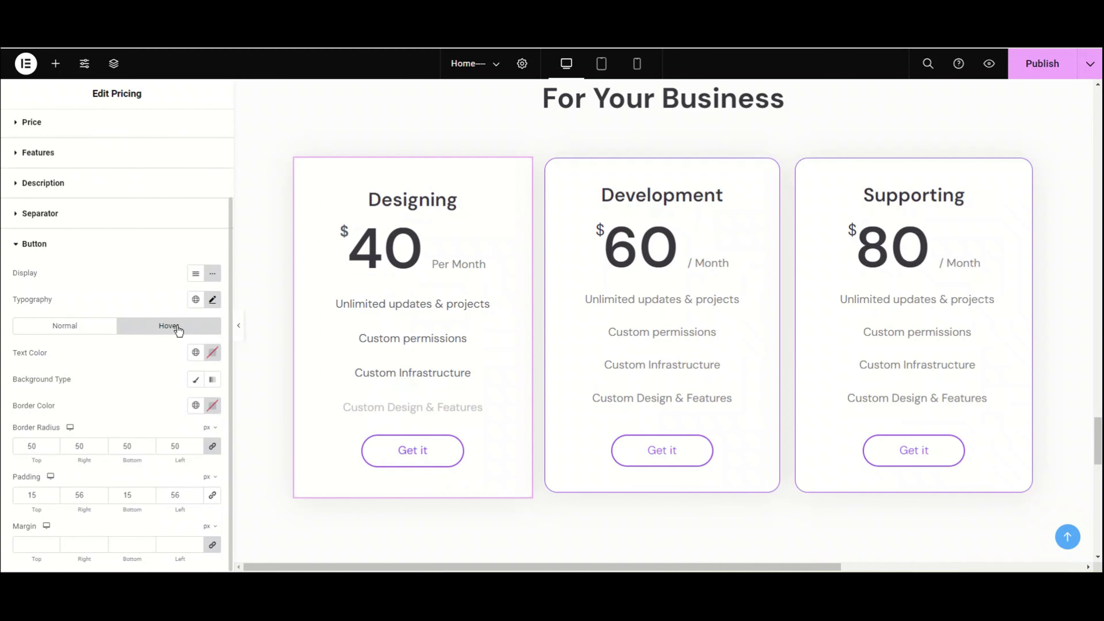
{"action": "left_click", "coordinate": [196, 353]}
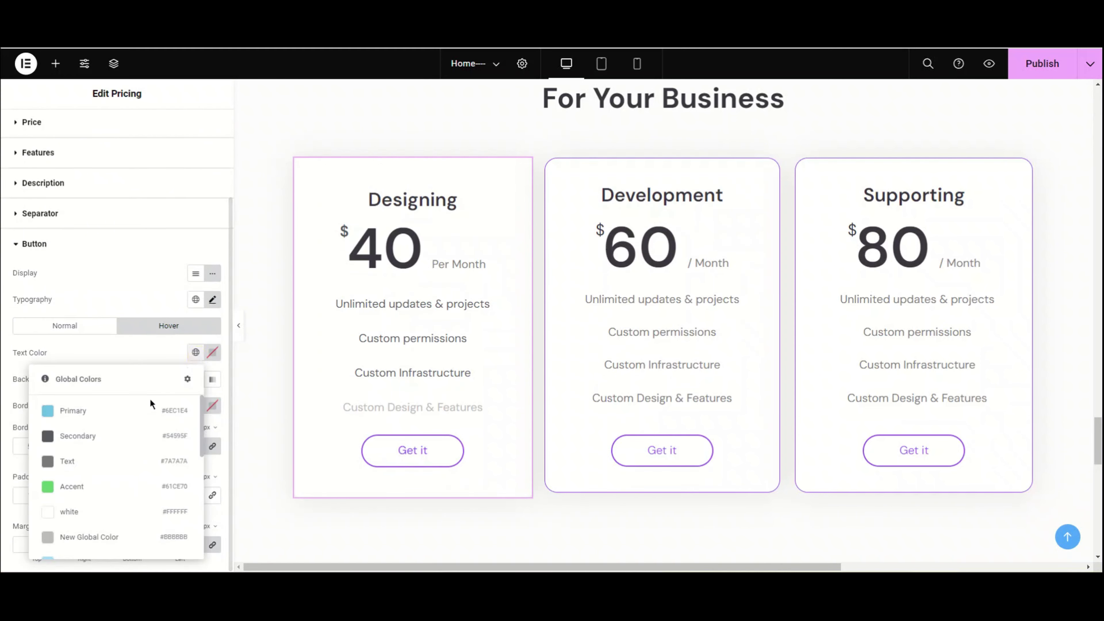
{"action": "left_click", "coordinate": [95, 512]}
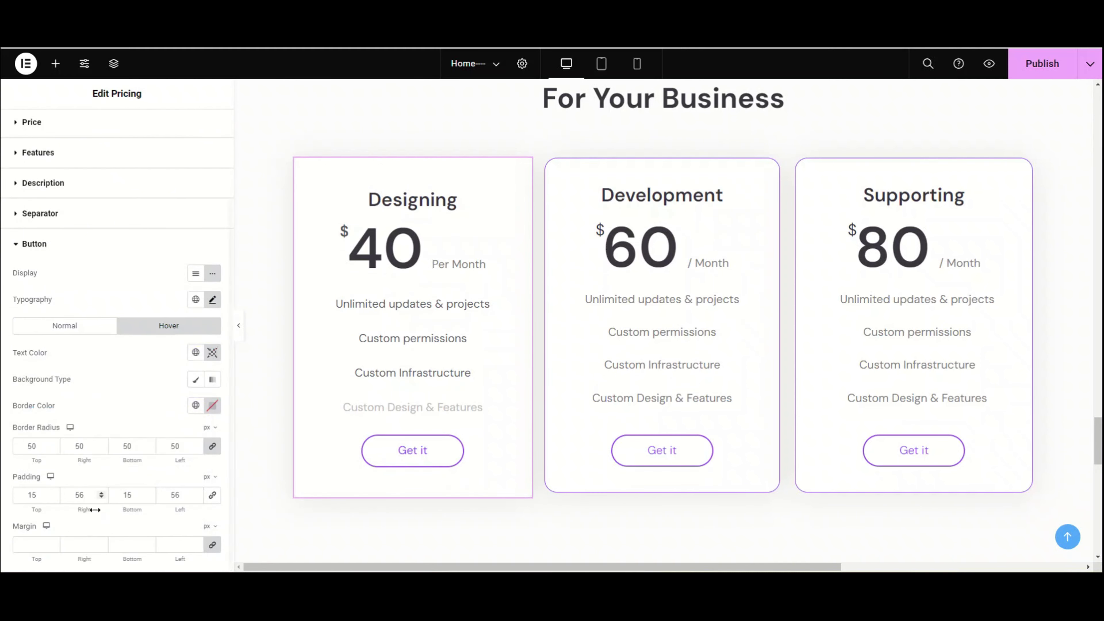
{"action": "left_click", "coordinate": [195, 380]}
{"action": "left_click", "coordinate": [195, 407]}
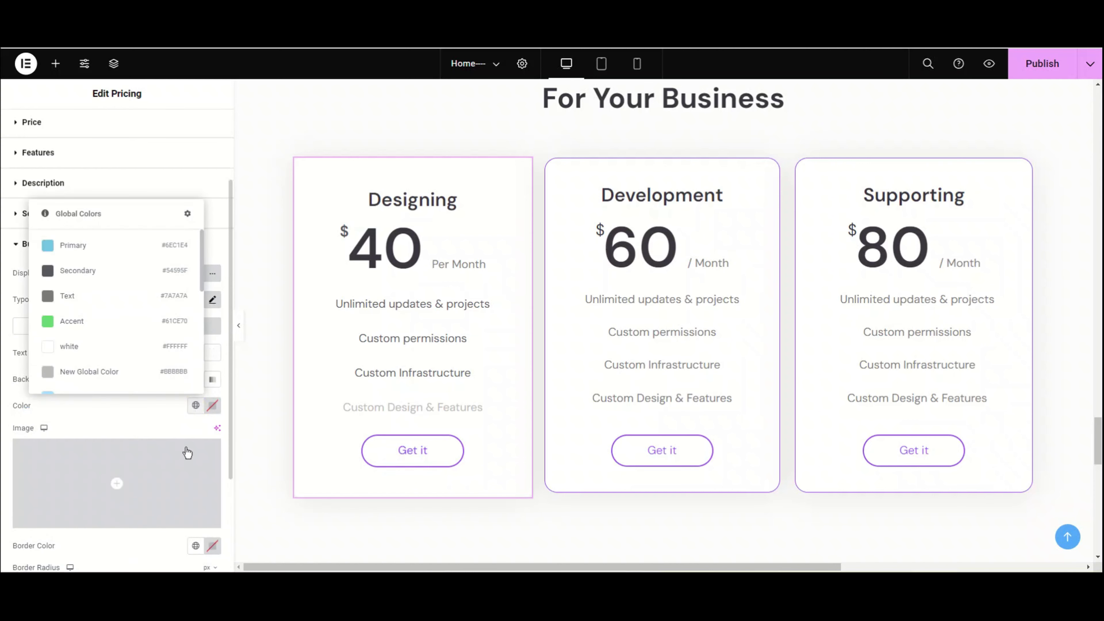
{"action": "scroll", "coordinate": [157, 294], "scroll_direction": "down", "scroll_amount": 5}
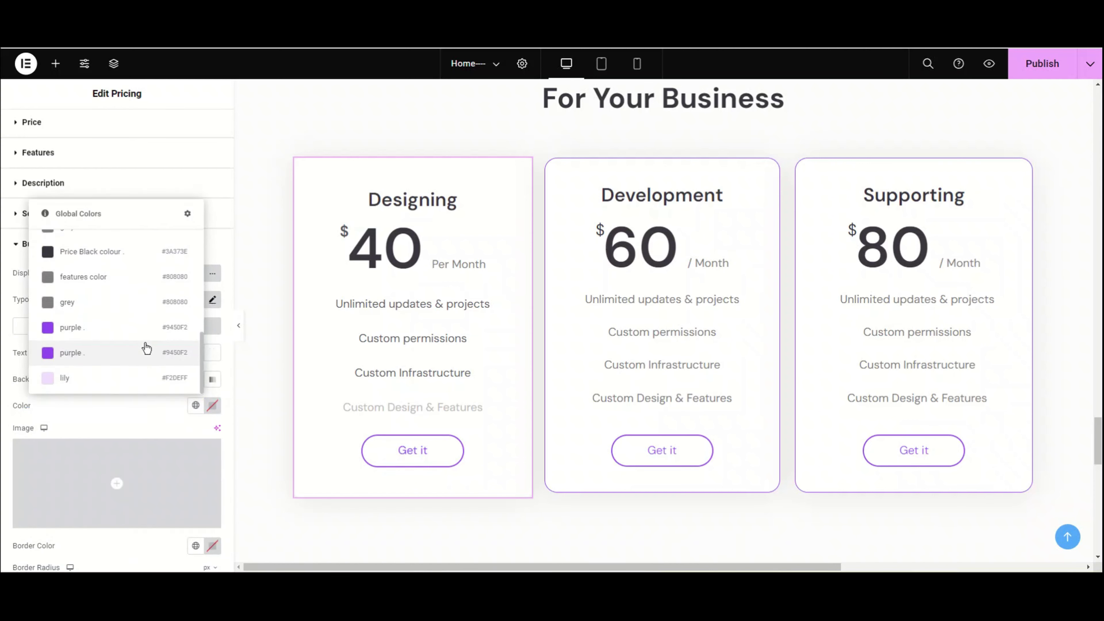
{"action": "left_click", "coordinate": [147, 350]}
Set the button's margin to 10 px on all sides and close the button style settings
{"action": "scroll", "coordinate": [210, 439], "scroll_direction": "down", "scroll_amount": 3}
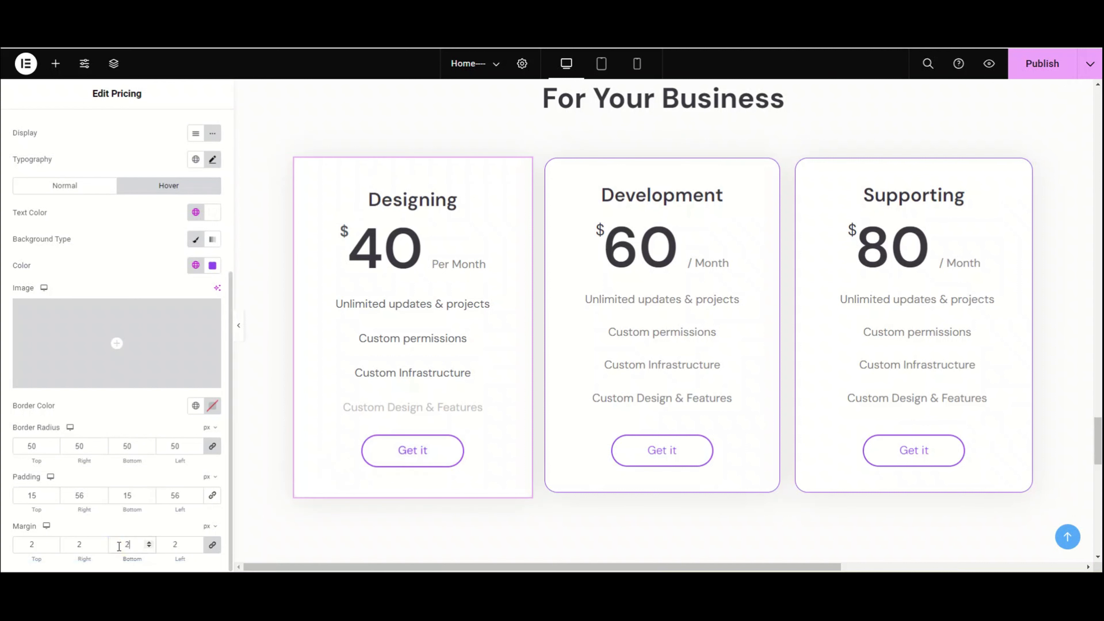
{"action": "left_click_drag", "start_coordinate": [131, 544], "coordinate": [132, 512]}
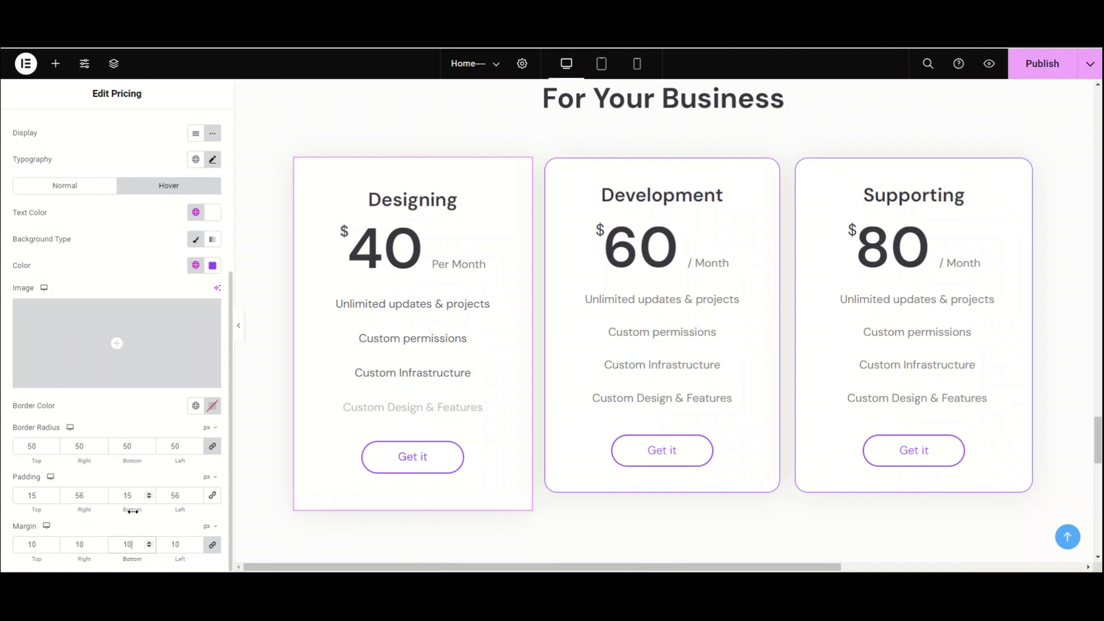
{"action": "scroll", "coordinate": [150, 415], "scroll_direction": "up", "scroll_amount": 4}
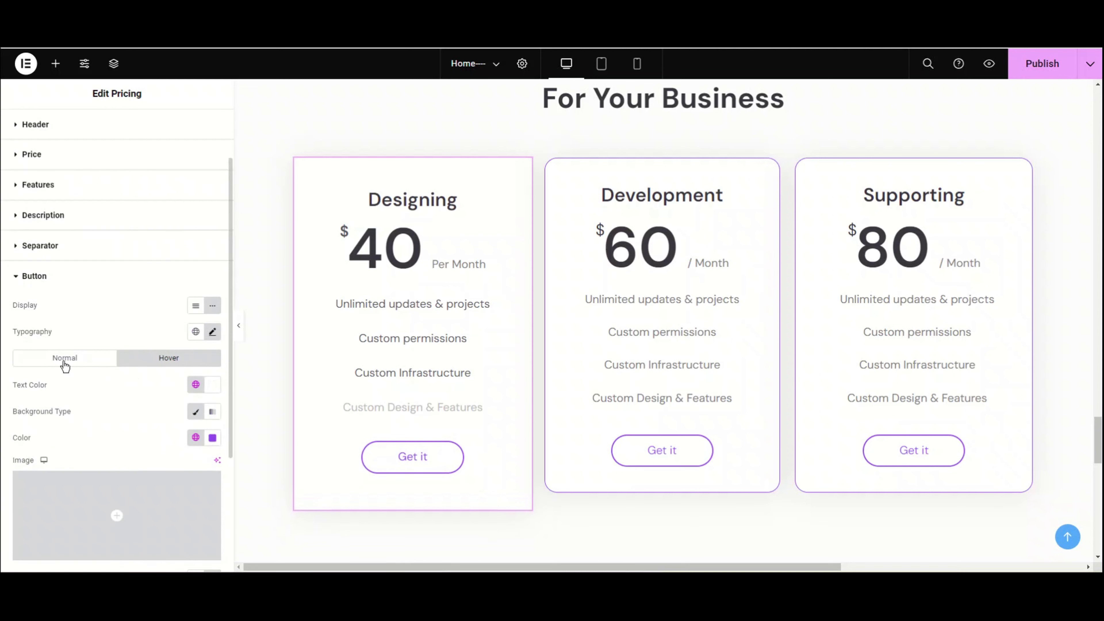
{"action": "left_click", "coordinate": [34, 277]}
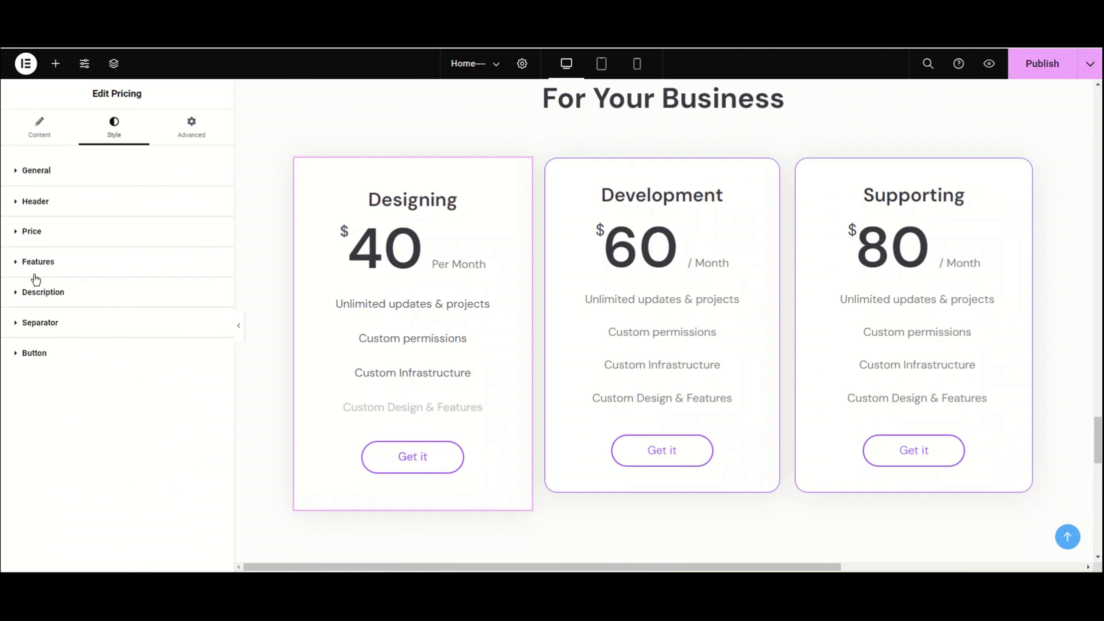
Give the whole Pricing widget a Solid border, 1 px wide on all sides, in its advanced settings
{"action": "left_click", "coordinate": [202, 127]}
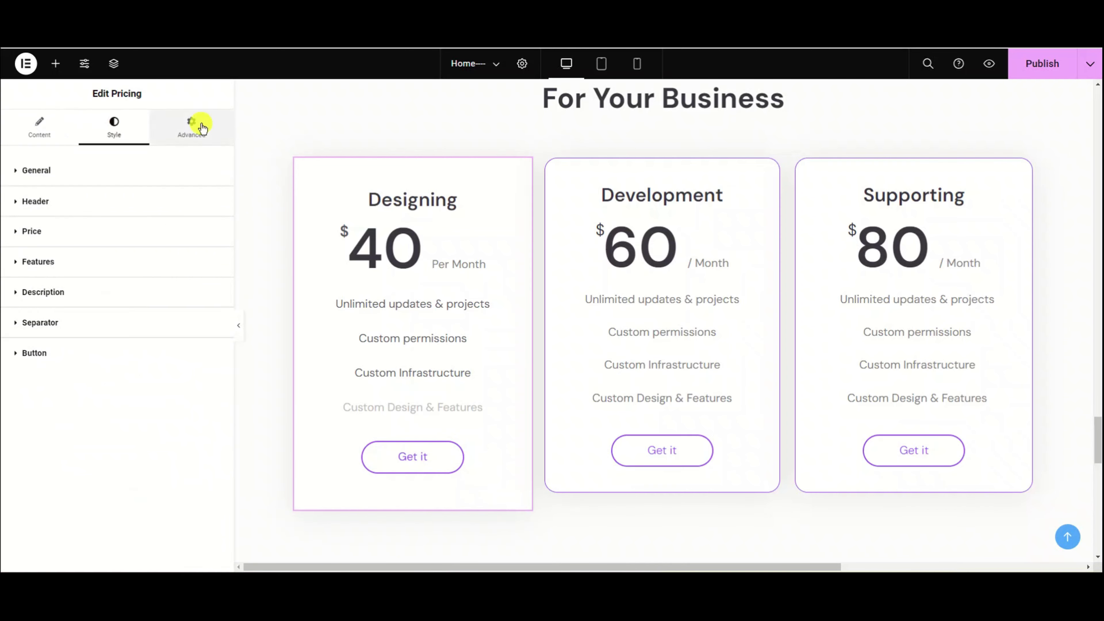
{"action": "scroll", "coordinate": [140, 377], "scroll_direction": "down", "scroll_amount": 10}
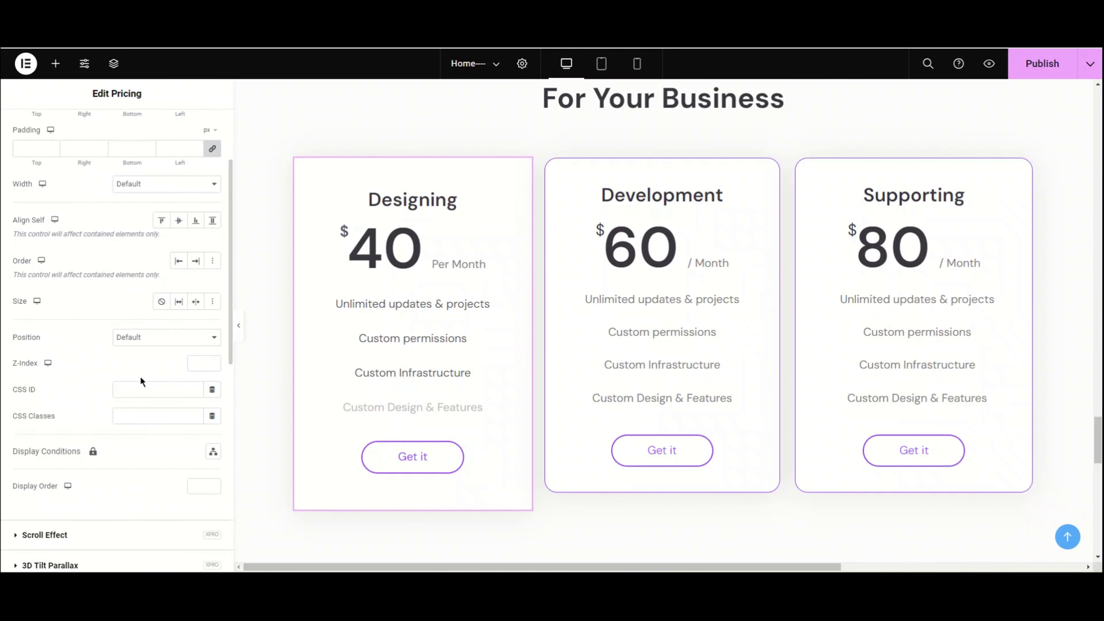
{"action": "scroll", "coordinate": [141, 377], "scroll_direction": "down", "scroll_amount": 3}
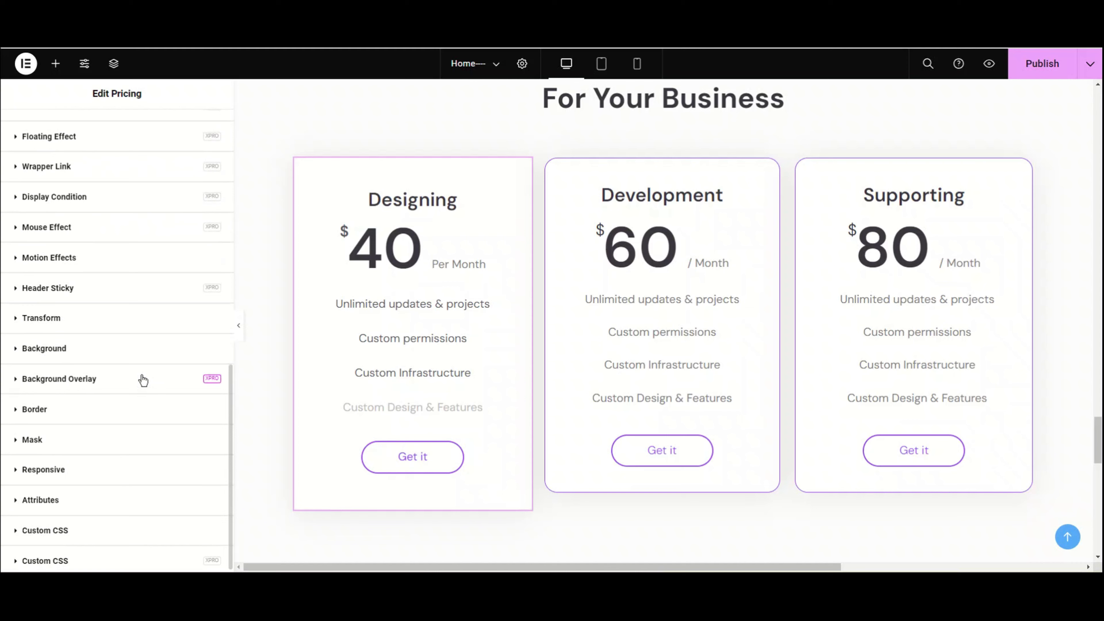
{"action": "left_click", "coordinate": [86, 422]}
{"action": "scroll", "coordinate": [85, 413], "scroll_direction": "down", "scroll_amount": 6}
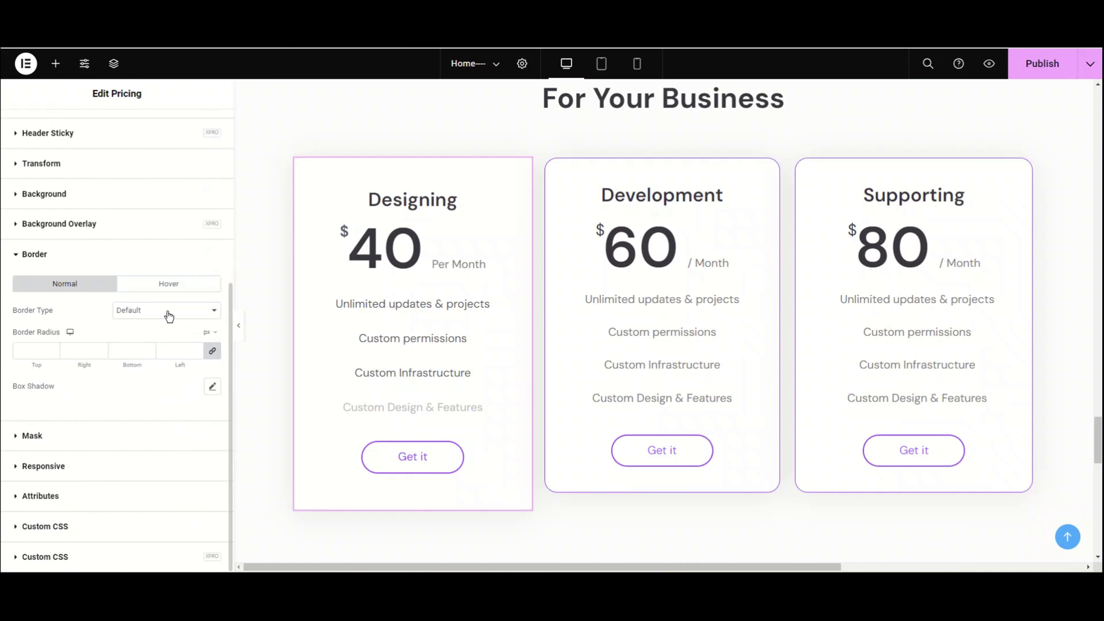
{"action": "left_click", "coordinate": [165, 311]}
{"action": "key", "text": "Escape"}
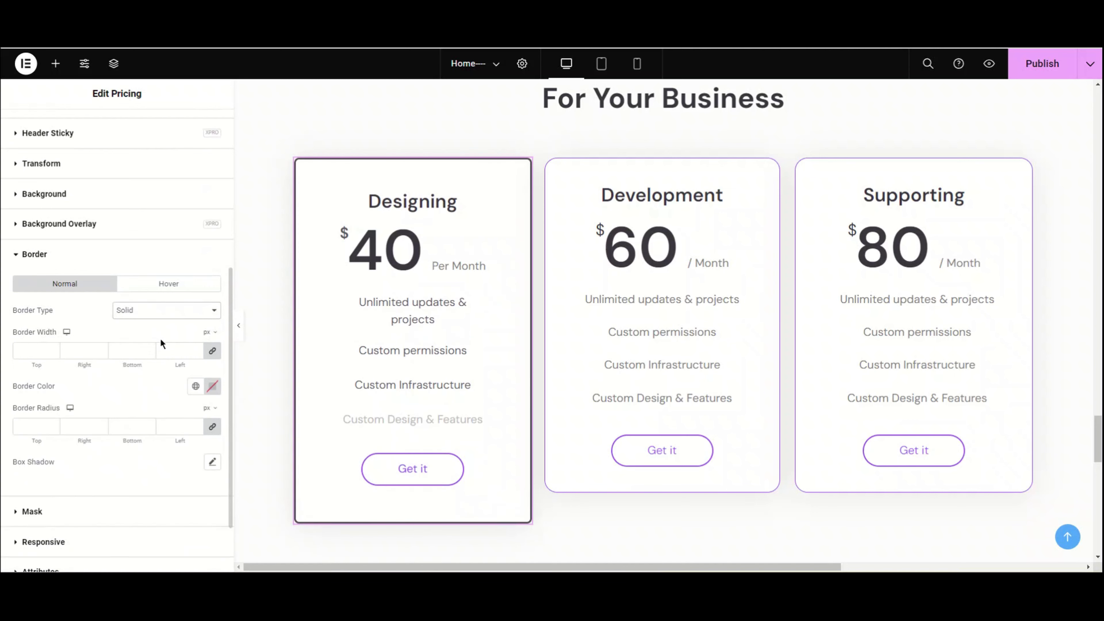
{"action": "left_click", "coordinate": [136, 356]}
{"action": "type", "text": "1"}
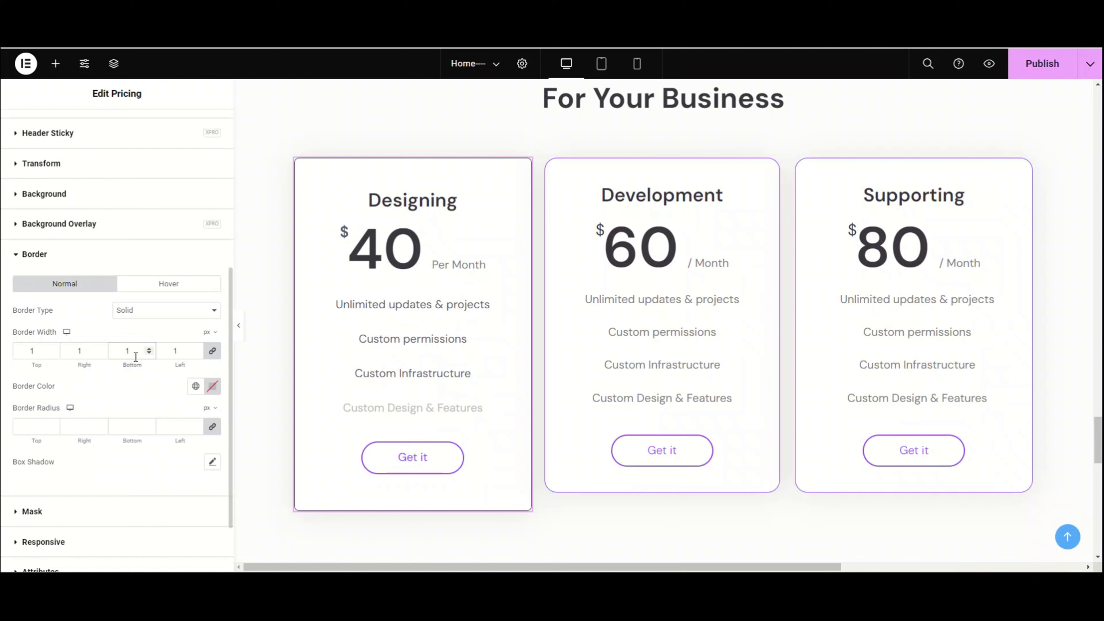
Set the Pricing widget's border radius to 20 px on all sides and its border colour to the purple global colour
{"action": "left_click", "coordinate": [109, 427]}
{"action": "type", "text": "20"}
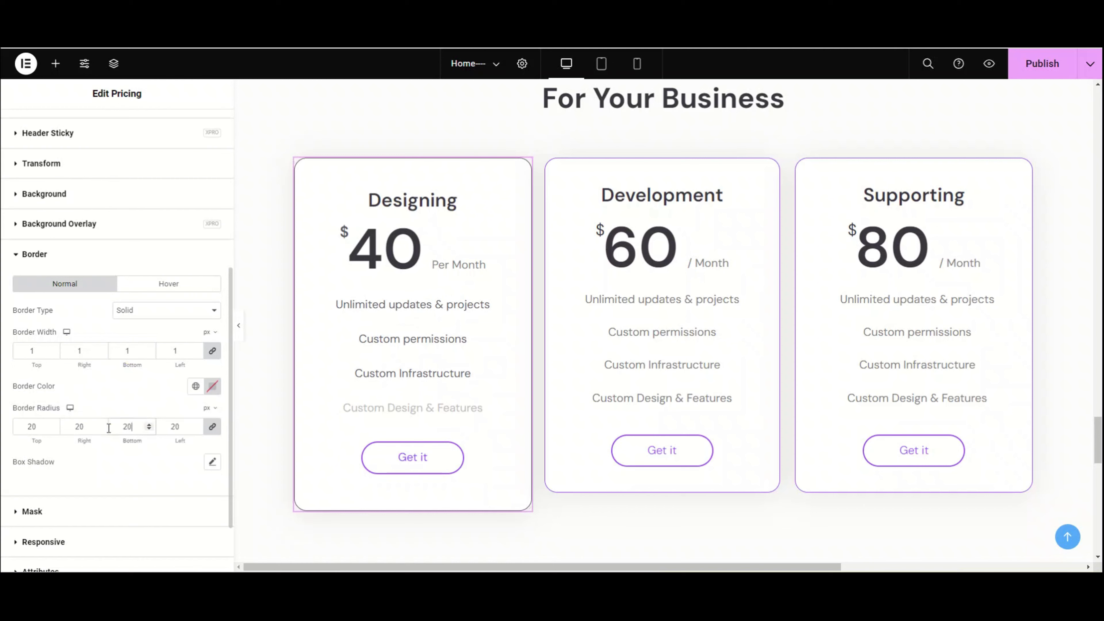
{"action": "left_click", "coordinate": [196, 386]}
{"action": "scroll", "coordinate": [119, 316], "scroll_direction": "down", "scroll_amount": 5}
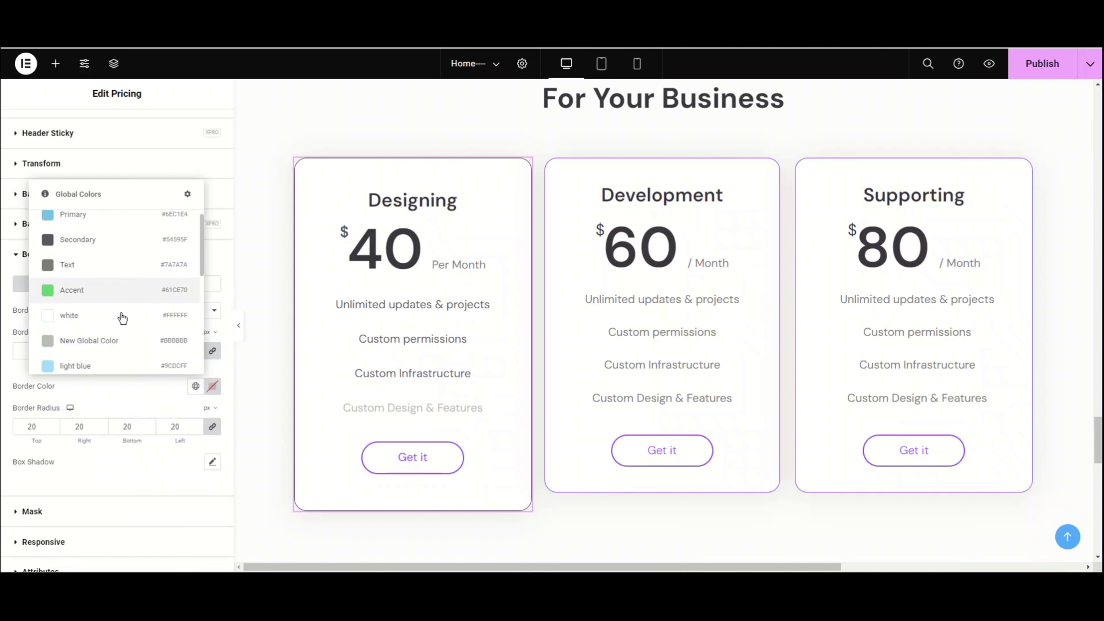
{"action": "left_click", "coordinate": [122, 318]}
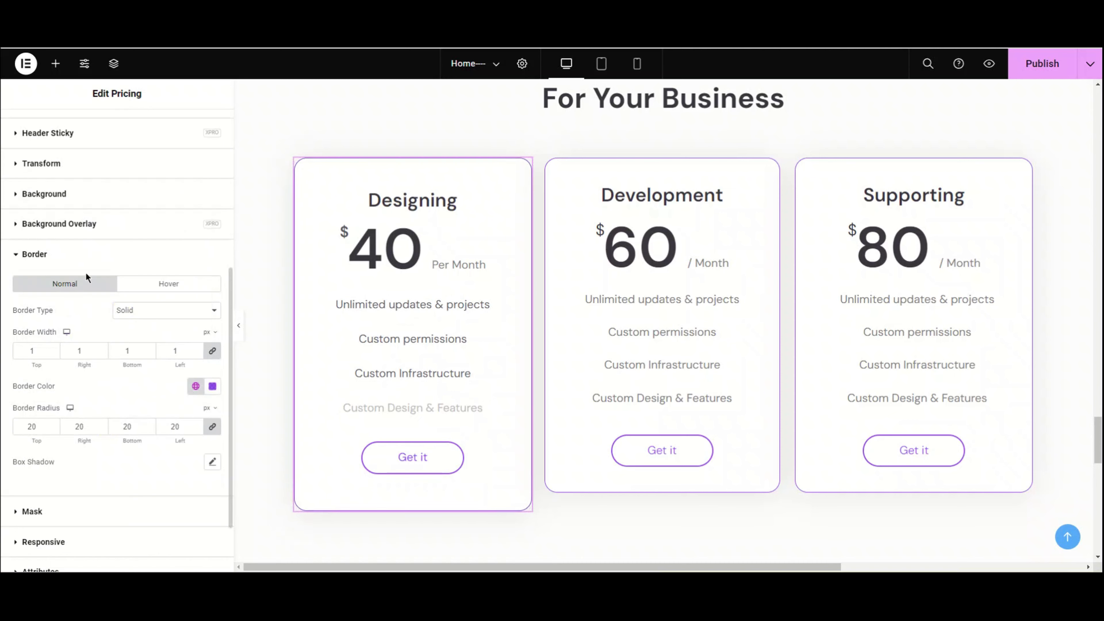
{"action": "left_click", "coordinate": [104, 257]}
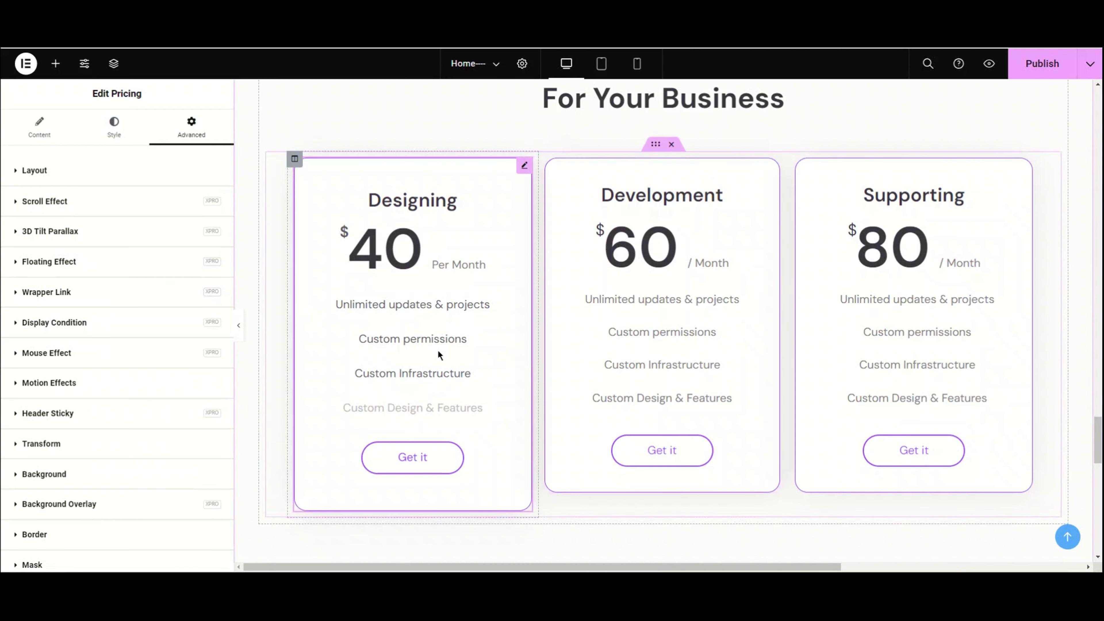
Set the feature list's icon size to 20 px to tighten the rows, and hide the editing panel to preview the cards
{"action": "left_click", "coordinate": [115, 127]}
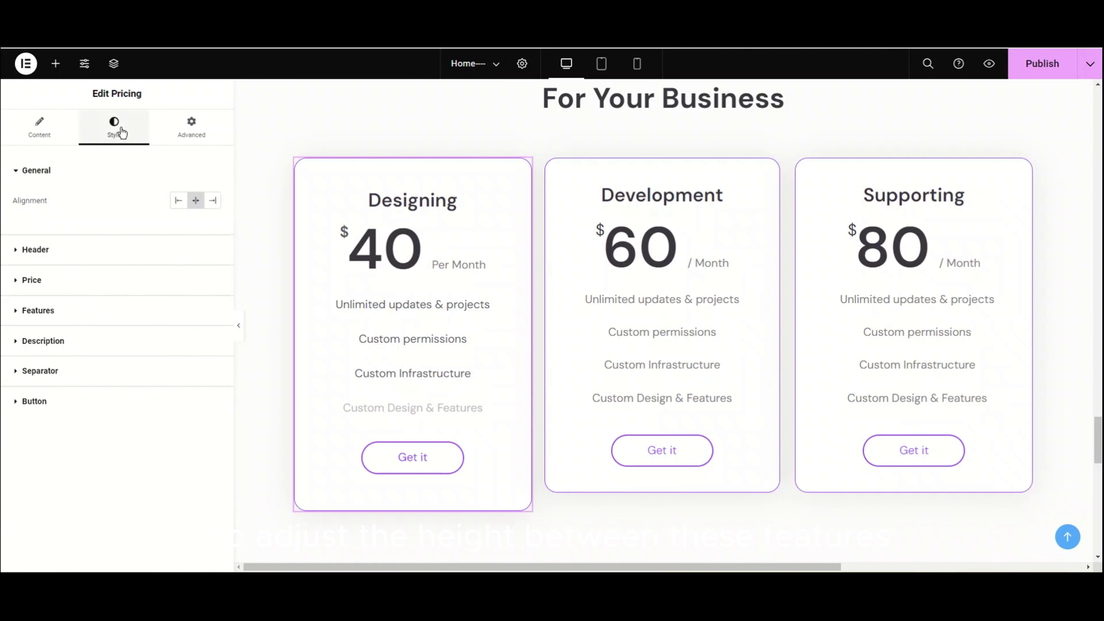
{"action": "left_click", "coordinate": [112, 311]}
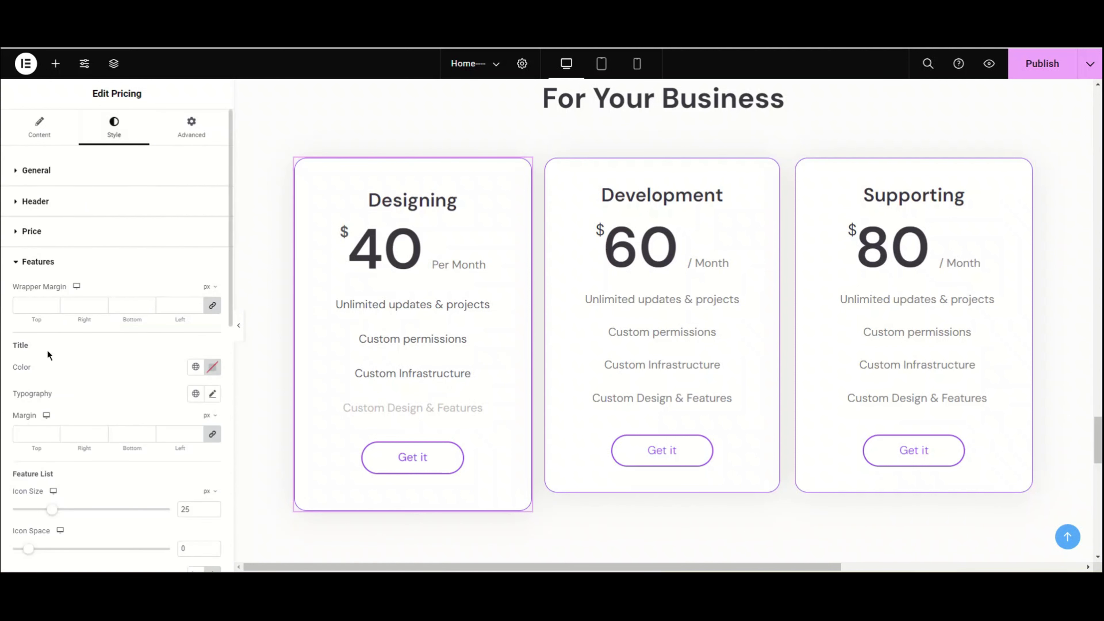
{"action": "scroll", "coordinate": [82, 369], "scroll_direction": "down", "scroll_amount": 4}
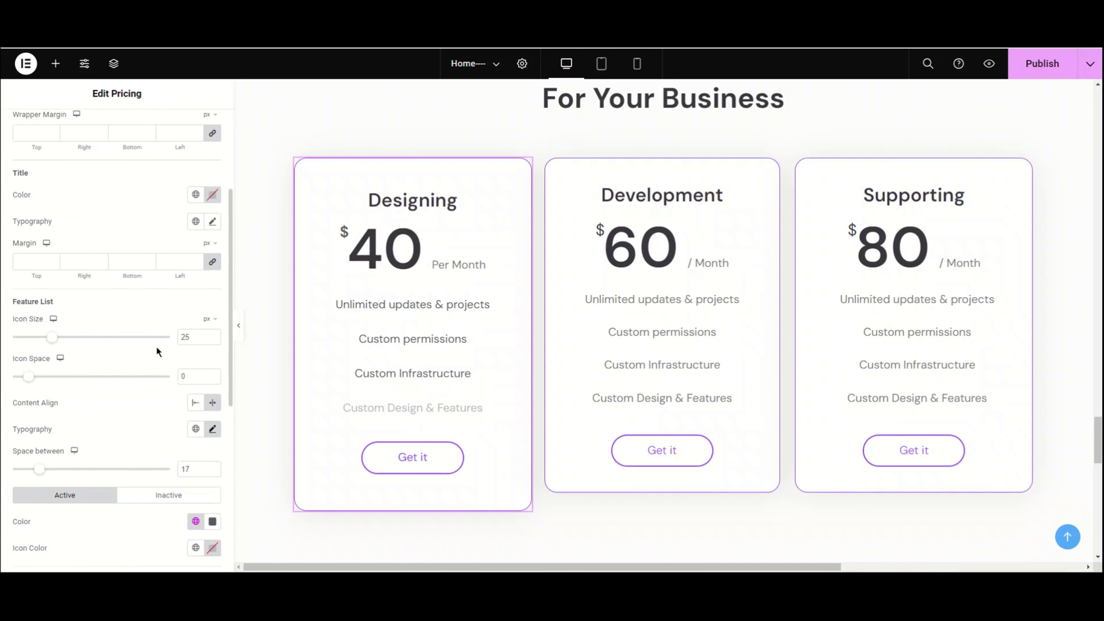
{"action": "left_click", "coordinate": [191, 335]}
{"action": "type", "text": "21"}
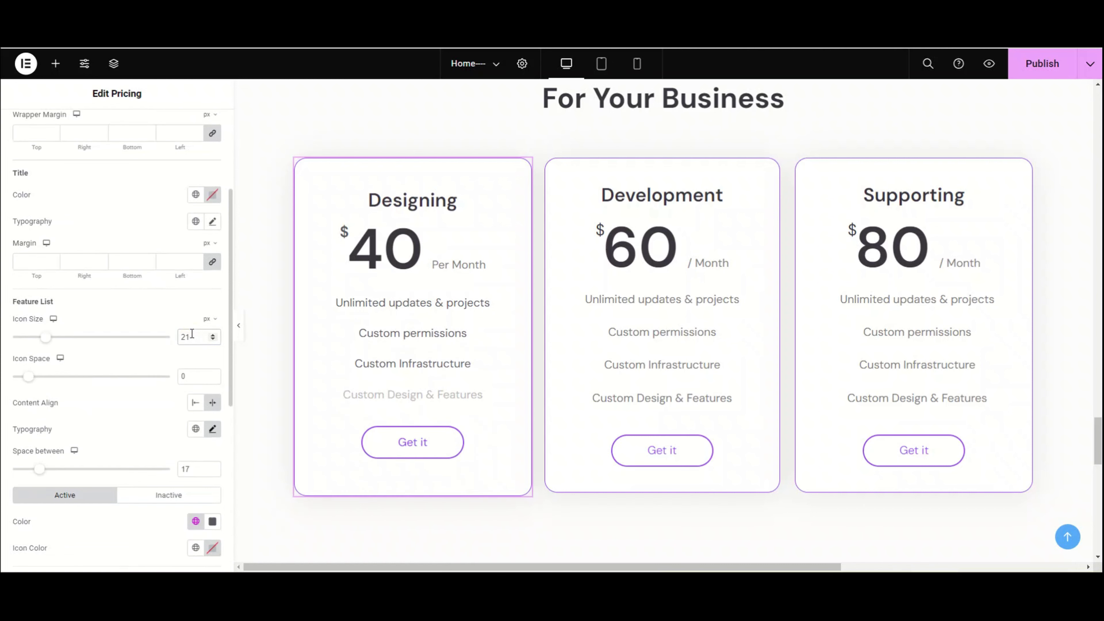
{"action": "key", "text": "BackSpace"}
{"action": "type", "text": "0"}
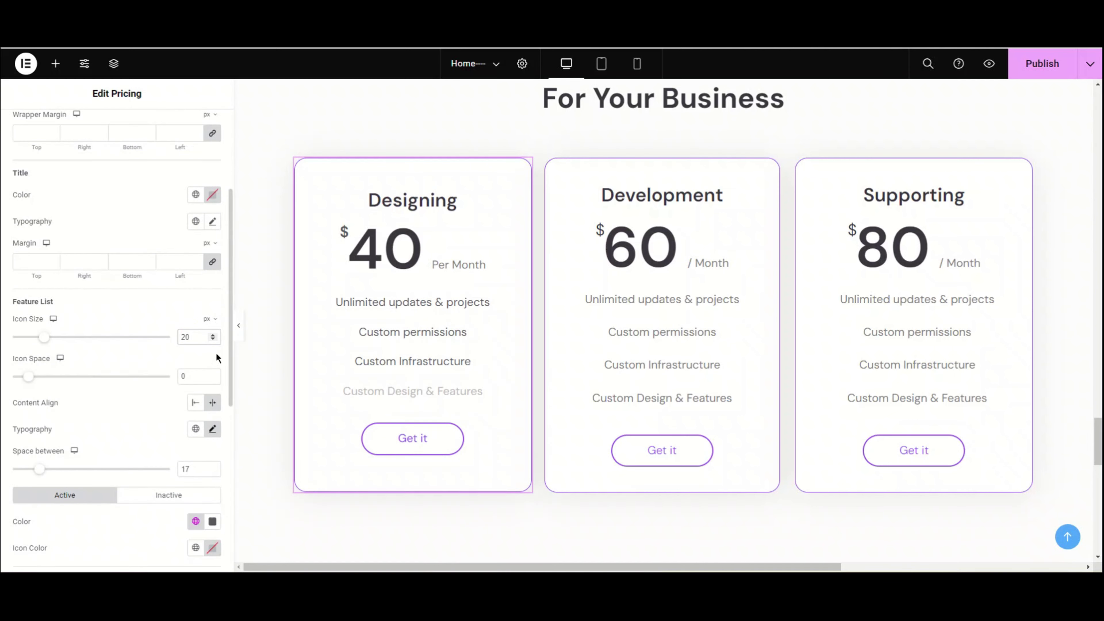
{"action": "scroll", "coordinate": [153, 284], "scroll_direction": "up", "scroll_amount": 5}
{"action": "left_click", "coordinate": [99, 264]}
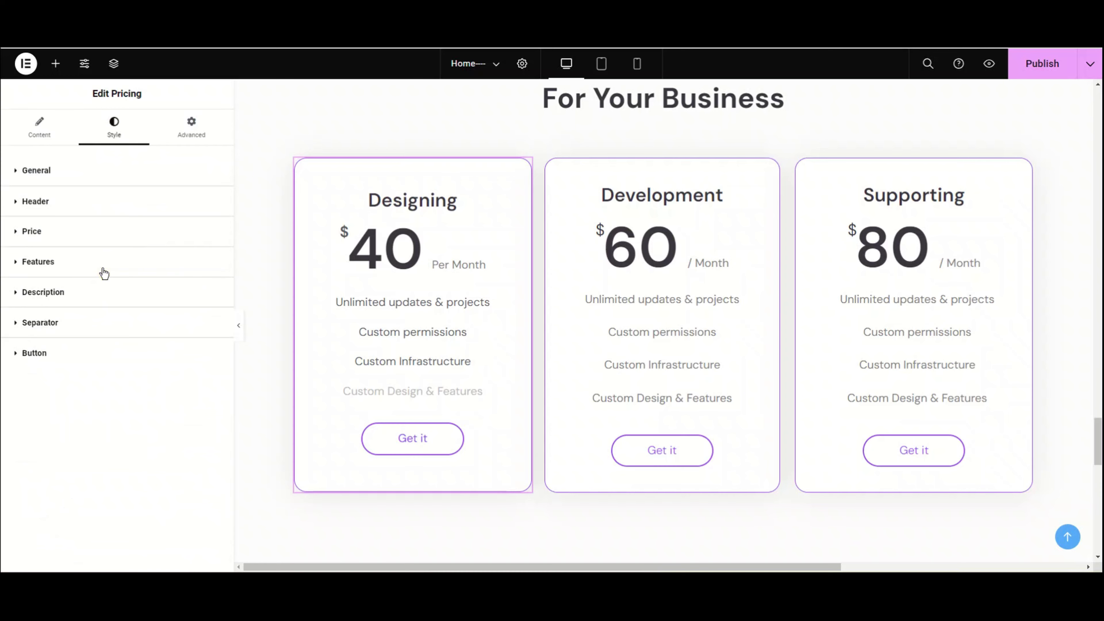
{"action": "left_click", "coordinate": [239, 327]}
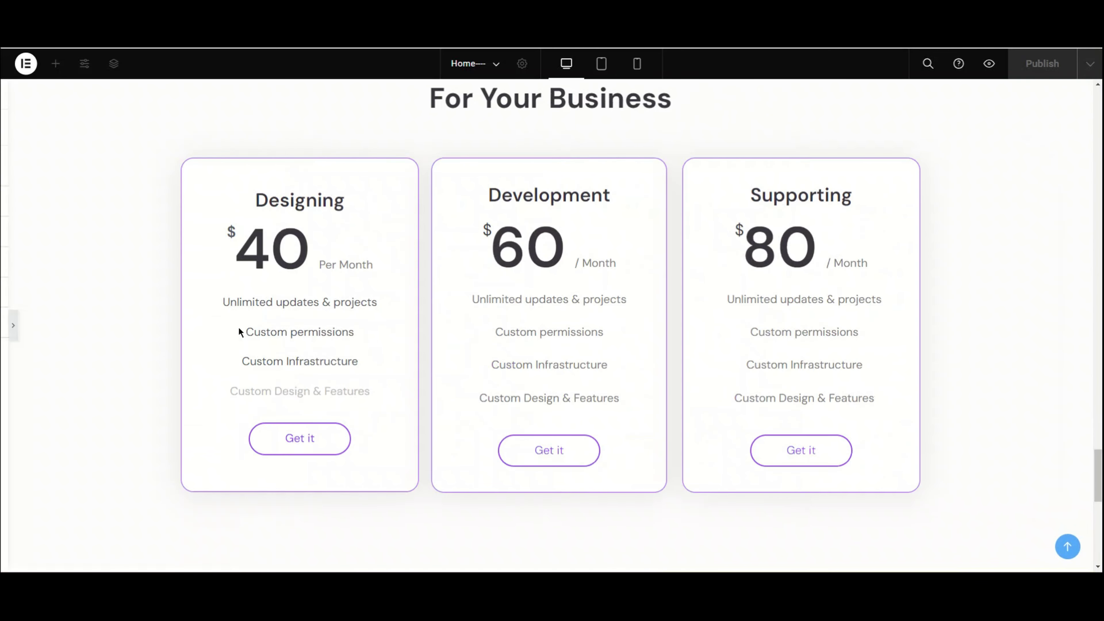